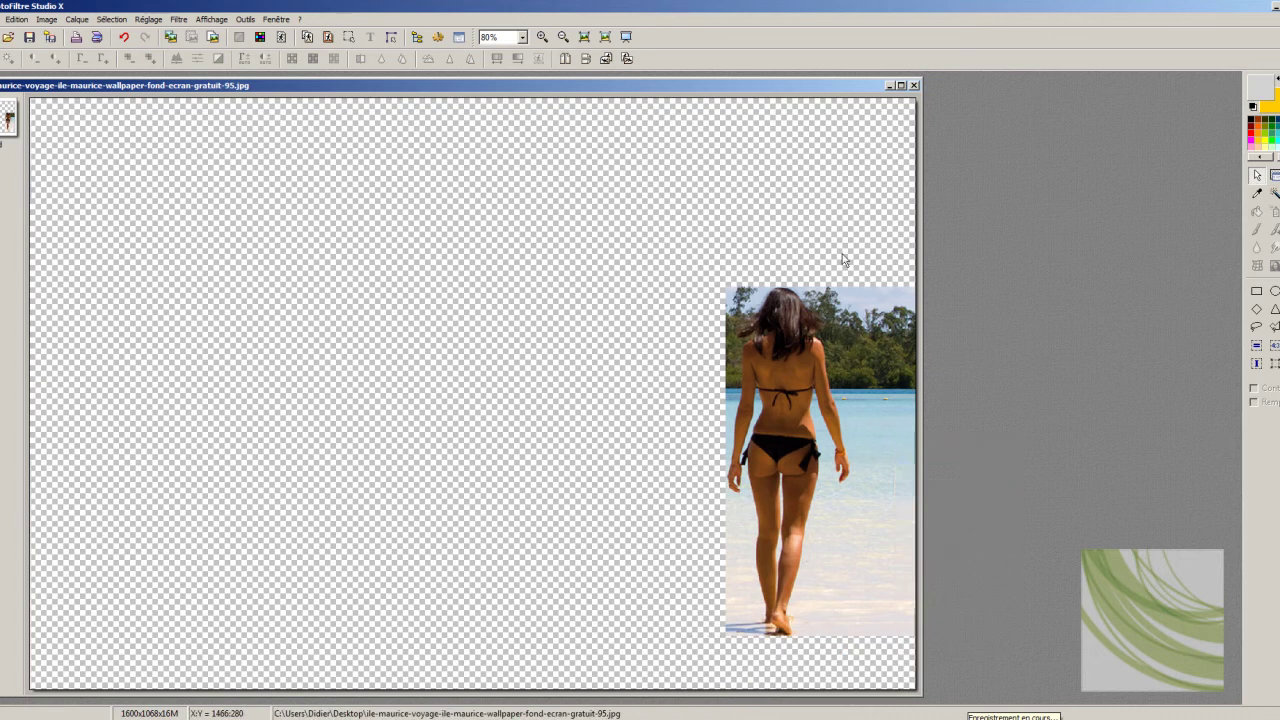
Cut away the background strip at the picture's far right edge and the block beside the woman's right leg.
mouse_move(912, 229)
mouse_down()
mouse_move(843, 571)
mouse_move(849, 640)
mouse_up()
right_click(884, 330)
click(897, 368)
drag(818, 484, 918, 712)
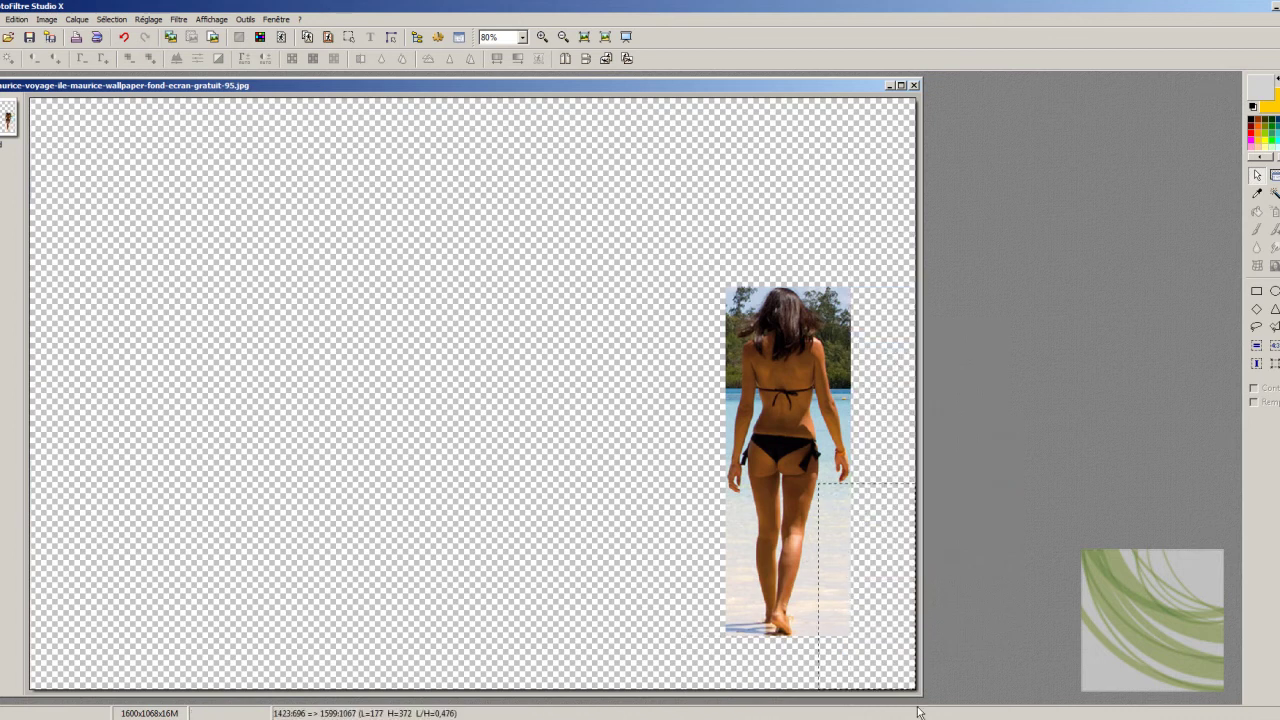
Erase the background between the woman's legs with the Magic Wand, raising the tolerance to 30.
scroll(725, 437, up, 3)
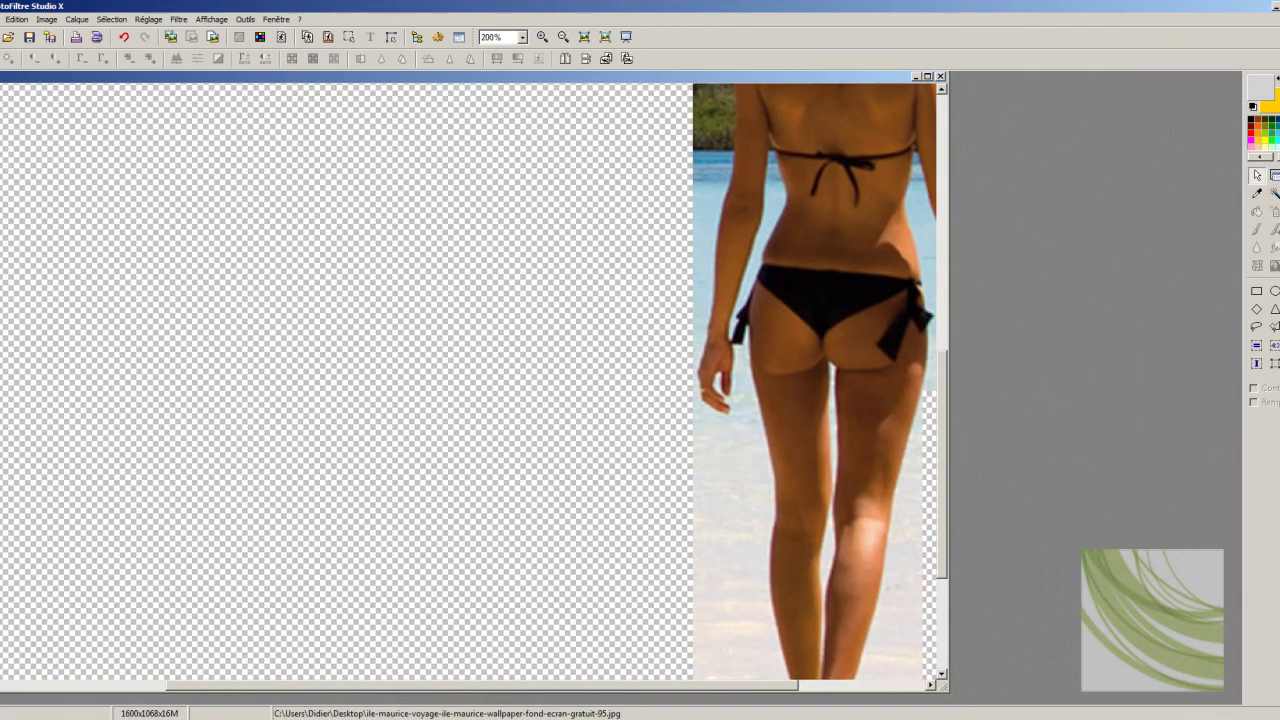
click(1275, 193)
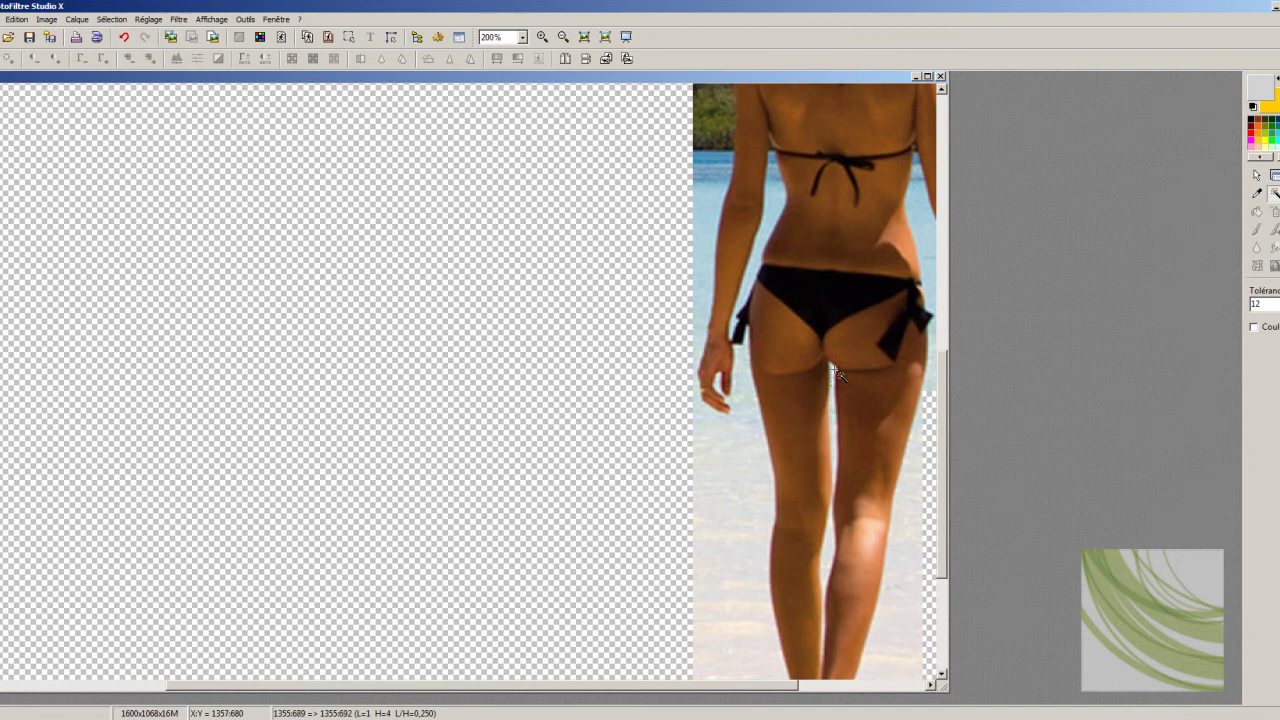
right_click(830, 366)
click(870, 405)
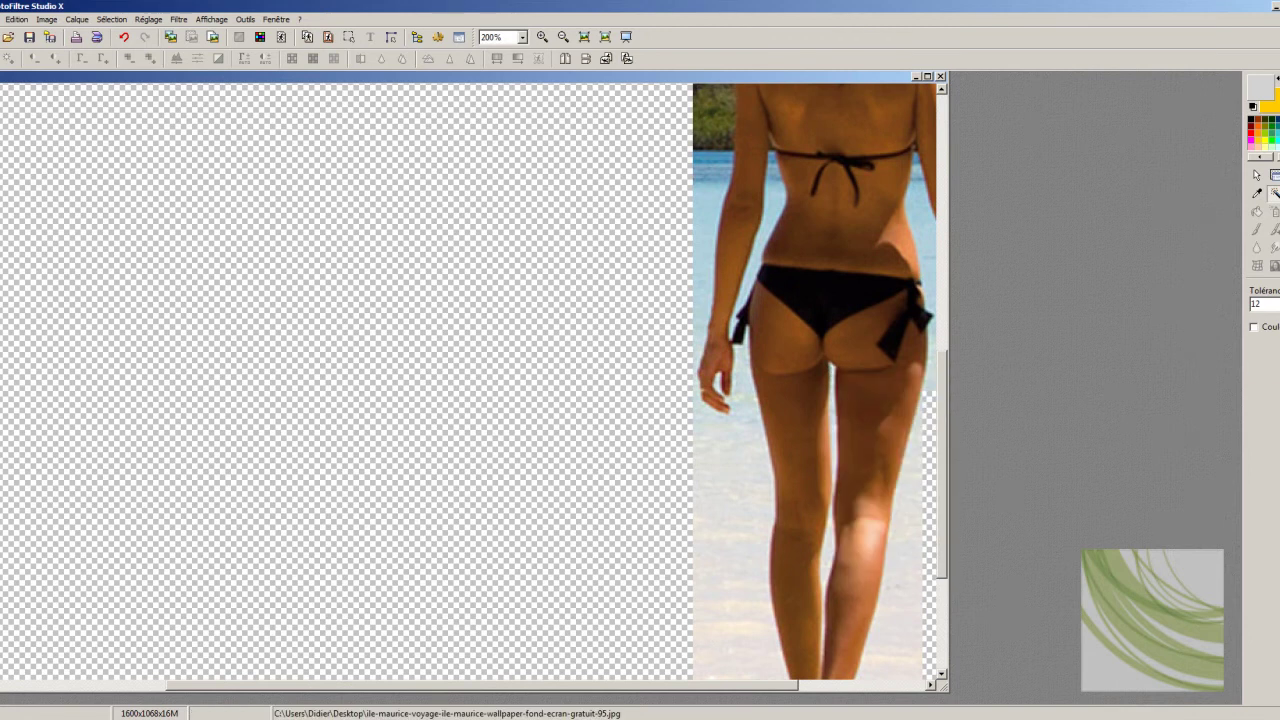
right_click(830, 366)
click(870, 405)
right_click(824, 372)
click(930, 450)
right_click(826, 622)
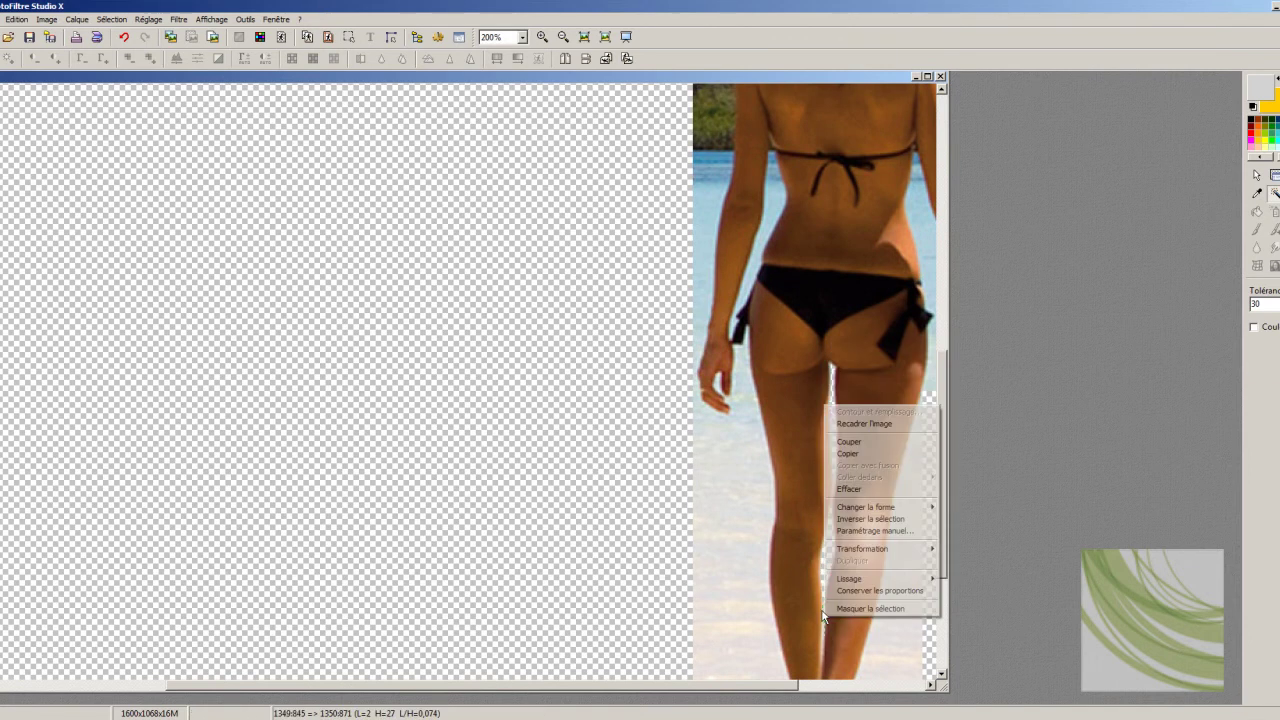
click(870, 492)
Select the pale sand and water around the legs with the Magic Wand and erase it.
drag(947, 542, 968, 620)
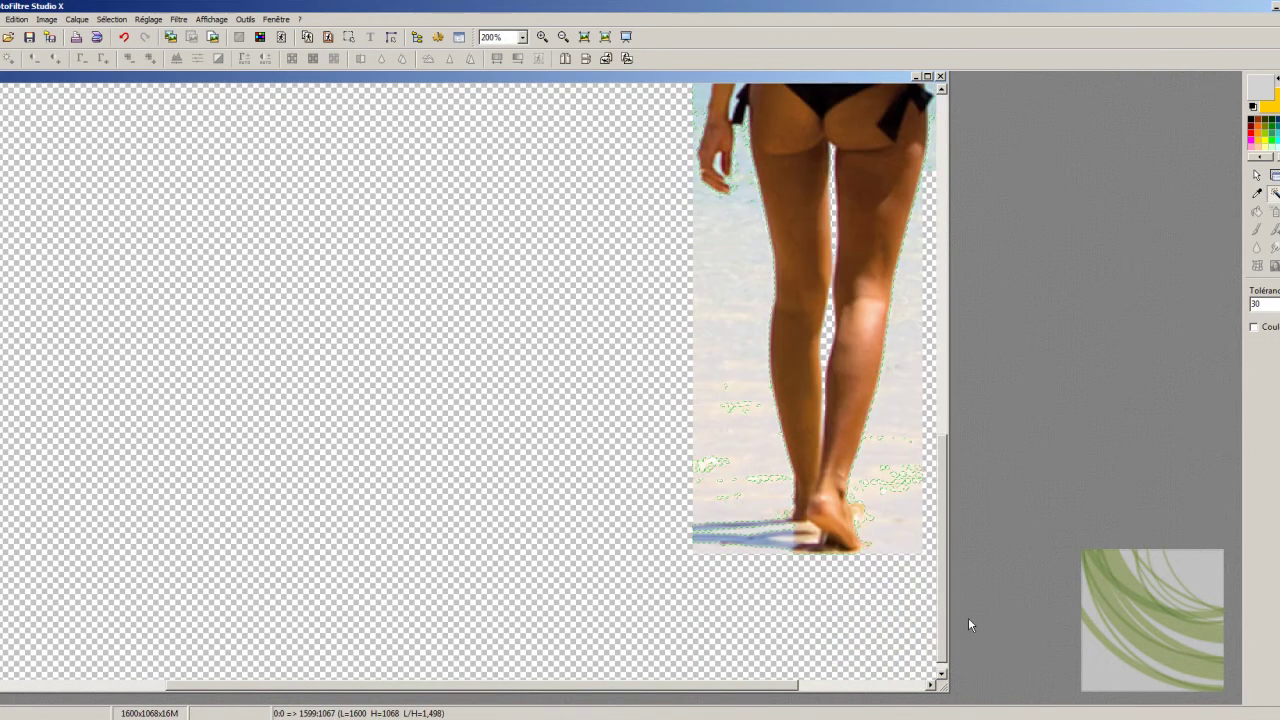
right_click(904, 463)
click(935, 491)
Remove the shadow stretching left of the feet and the leftover sand specks beside the legs.
right_click(763, 541)
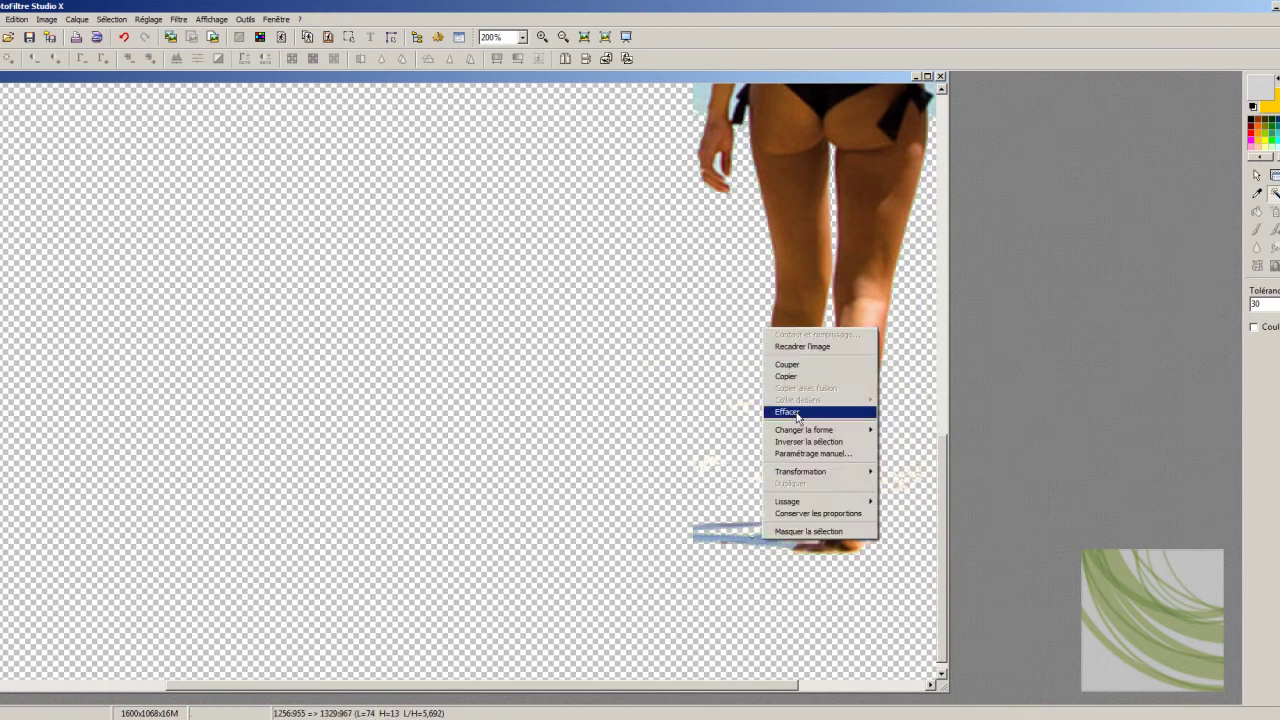
click(814, 409)
right_click(760, 530)
click(813, 350)
click(1275, 190)
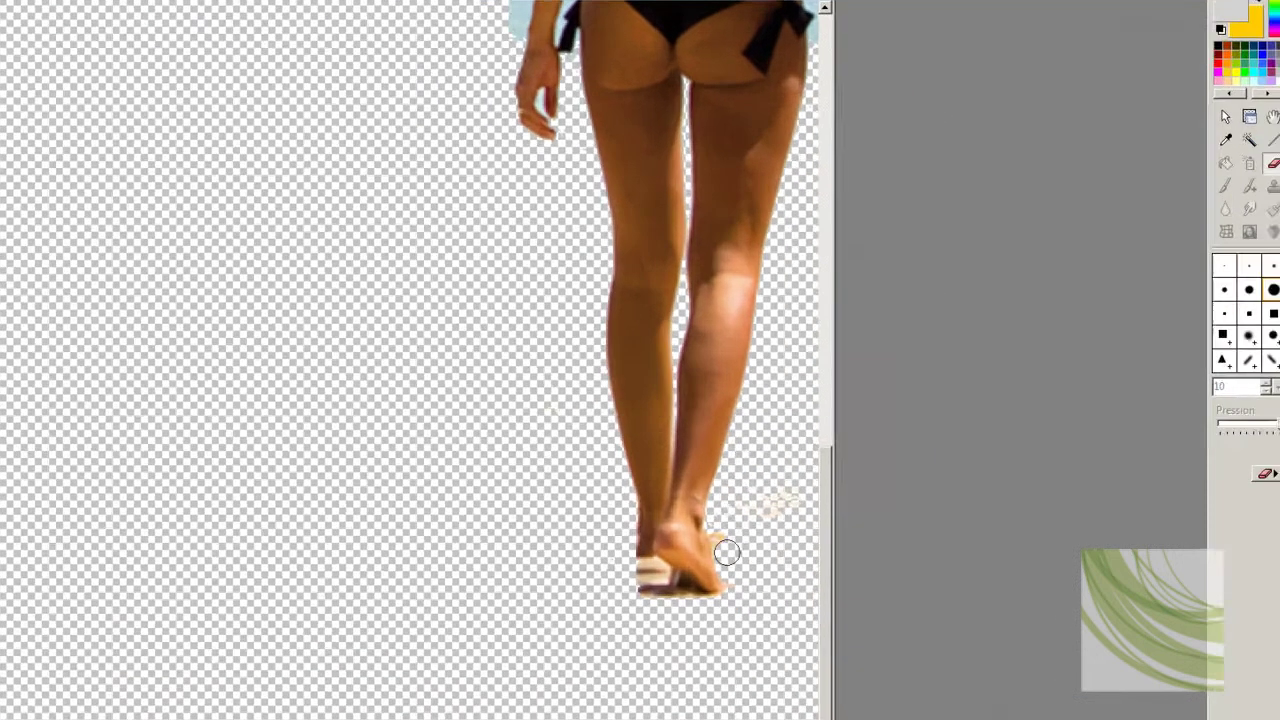
key(Escape)
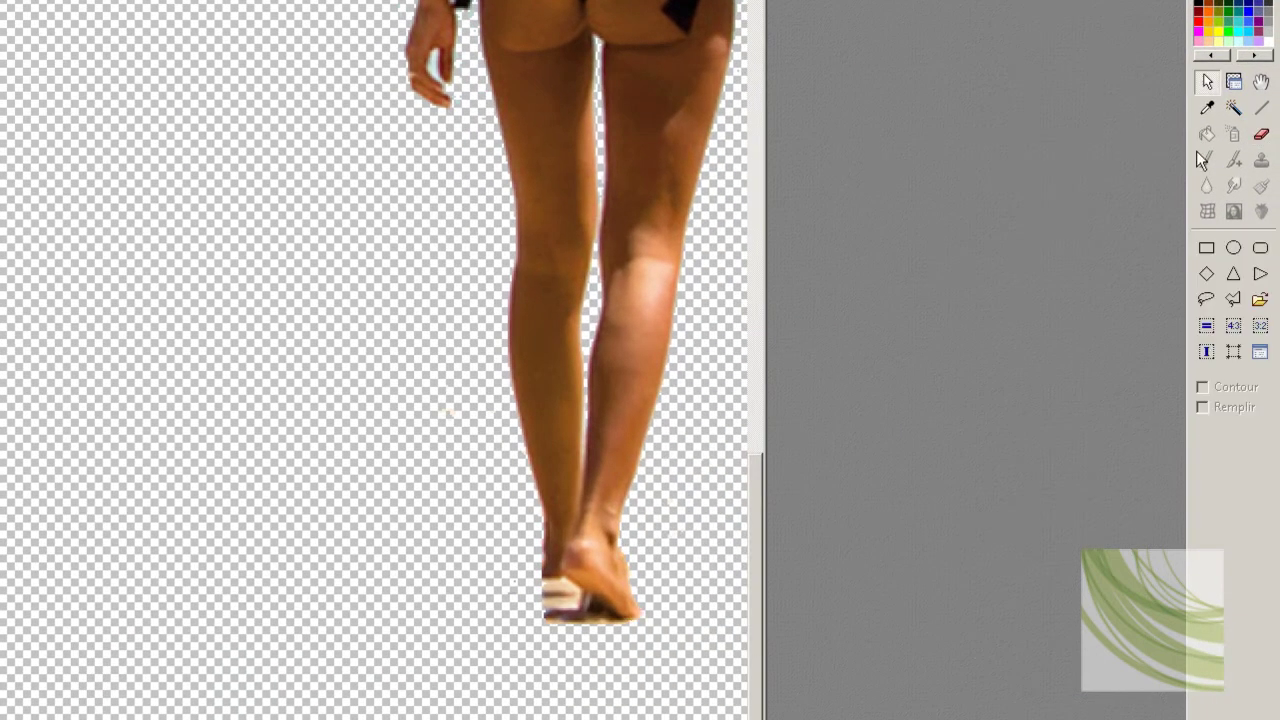
Cut out the remaining shadow and sand beneath the feet using freehand selections.
drag(512, 656, 557, 614)
right_click(557, 614)
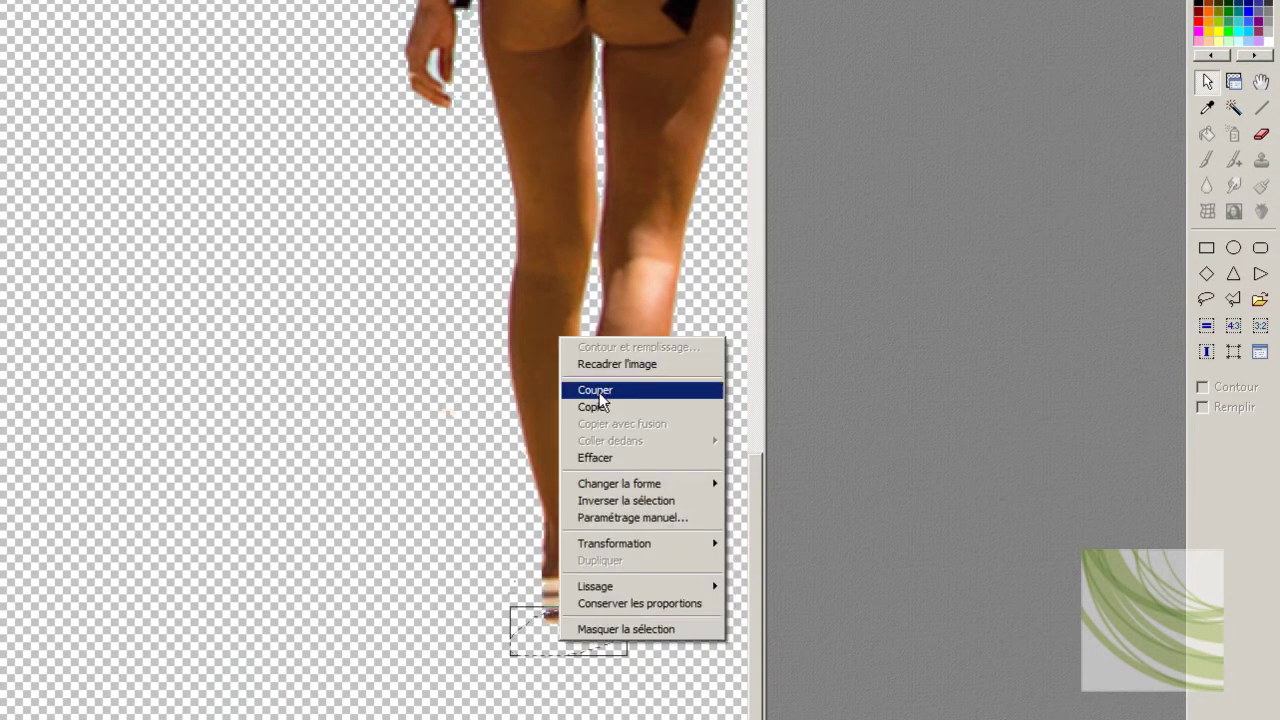
click(600, 392)
right_click(545, 612)
mouse_move(502, 655)
mouse_down()
mouse_move(545, 612)
mouse_move(590, 622)
mouse_up()
click(556, 366)
right_click(590, 622)
click(610, 366)
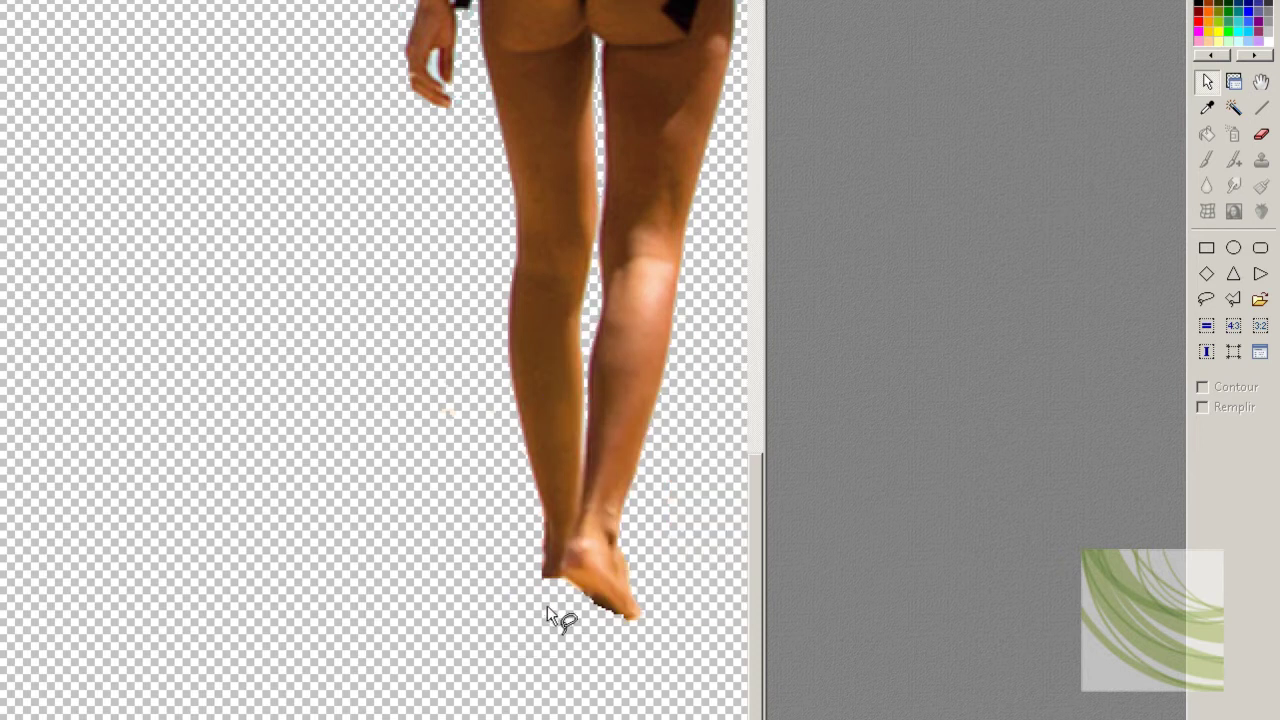
right_click(506, 575)
click(525, 234)
Erase the light blue water outside the right arm and between that arm and the waist with the Magic Wand.
scroll(762, 539, up, 5)
scroll(747, 352, right, 2)
click(1234, 107)
click(668, 314)
right_click(670, 314)
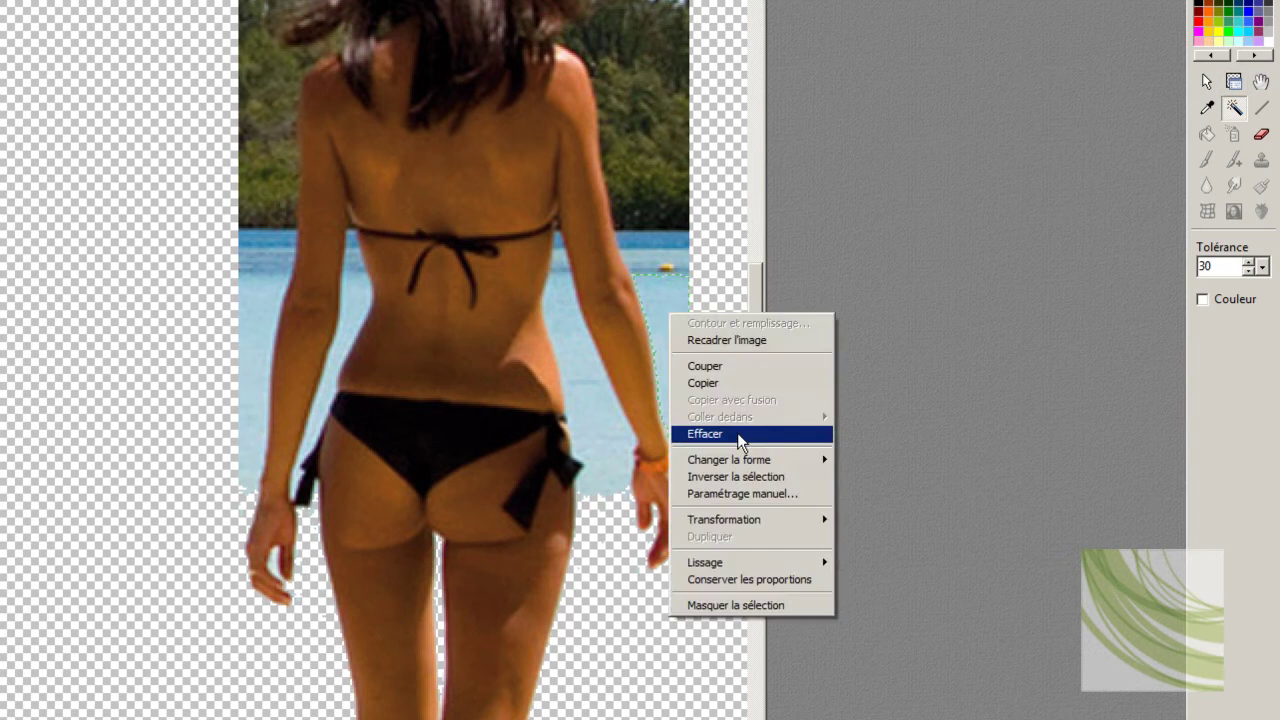
click(740, 434)
right_click(580, 381)
key(Escape)
right_click(557, 243)
key(Escape)
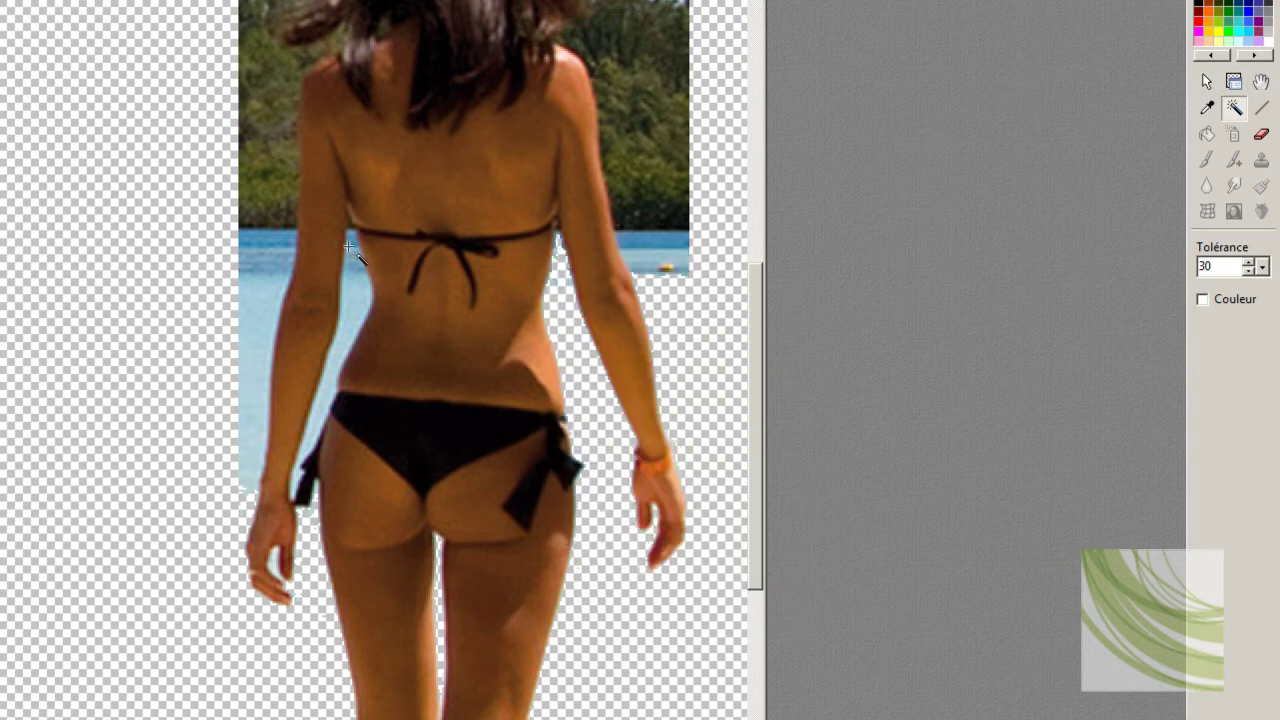
Erase the water between the left arm and torso, and cut the blue remnants under both armpits.
right_click(354, 286)
click(408, 357)
click(1207, 81)
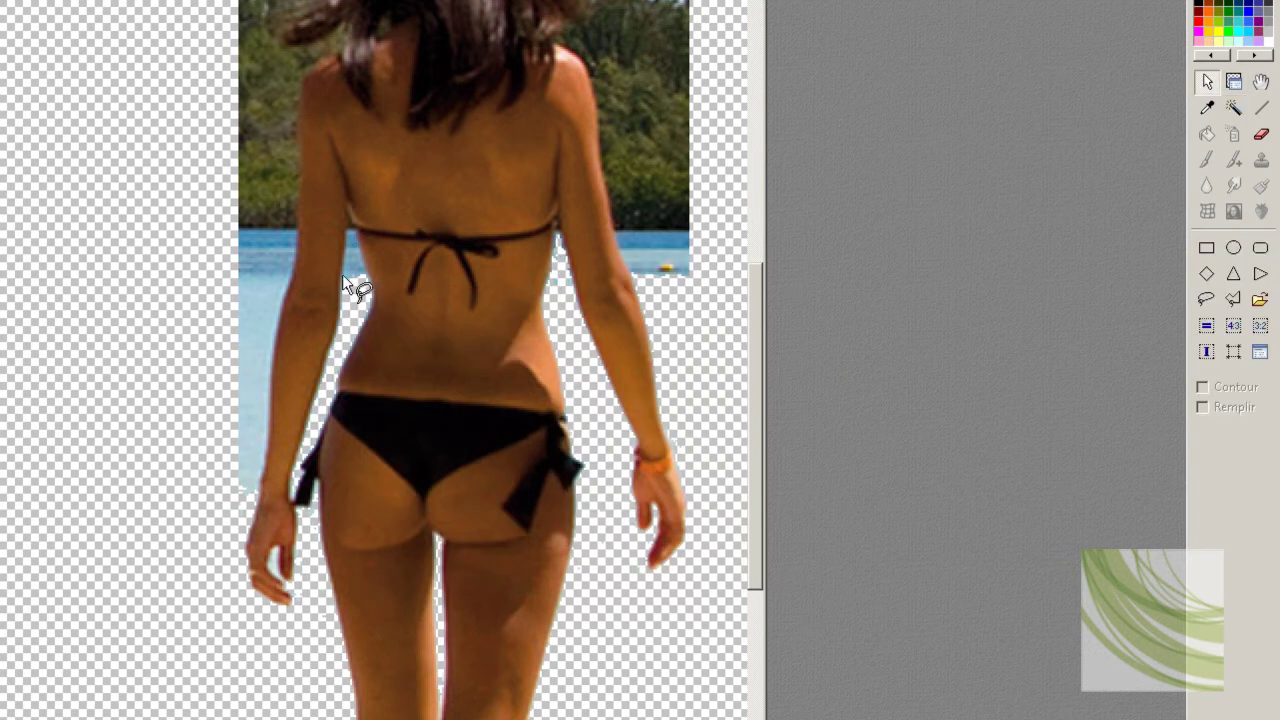
mouse_move(349, 234)
mouse_down()
mouse_move(346, 286)
mouse_move(377, 322)
mouse_up()
right_click(345, 238)
key(Escape)
right_click(567, 265)
click(586, 316)
Erase the background enclosed between the fingers of the left hand with the Magic Wand.
click(1234, 107)
right_click(270, 577)
click(316, 313)
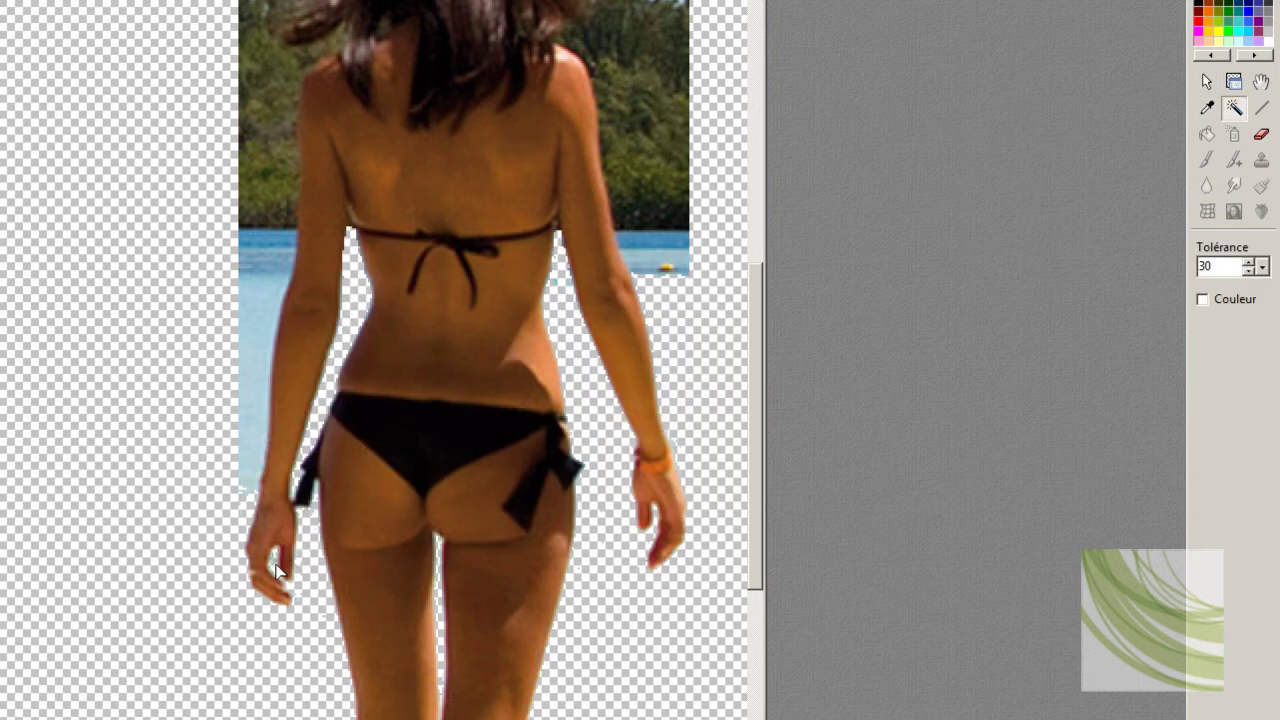
right_click(270, 577)
click(312, 313)
Erase the light water and the darker blue band outside the left arm with the Magic Wand.
right_click(265, 340)
click(310, 445)
right_click(268, 285)
right_click(265, 262)
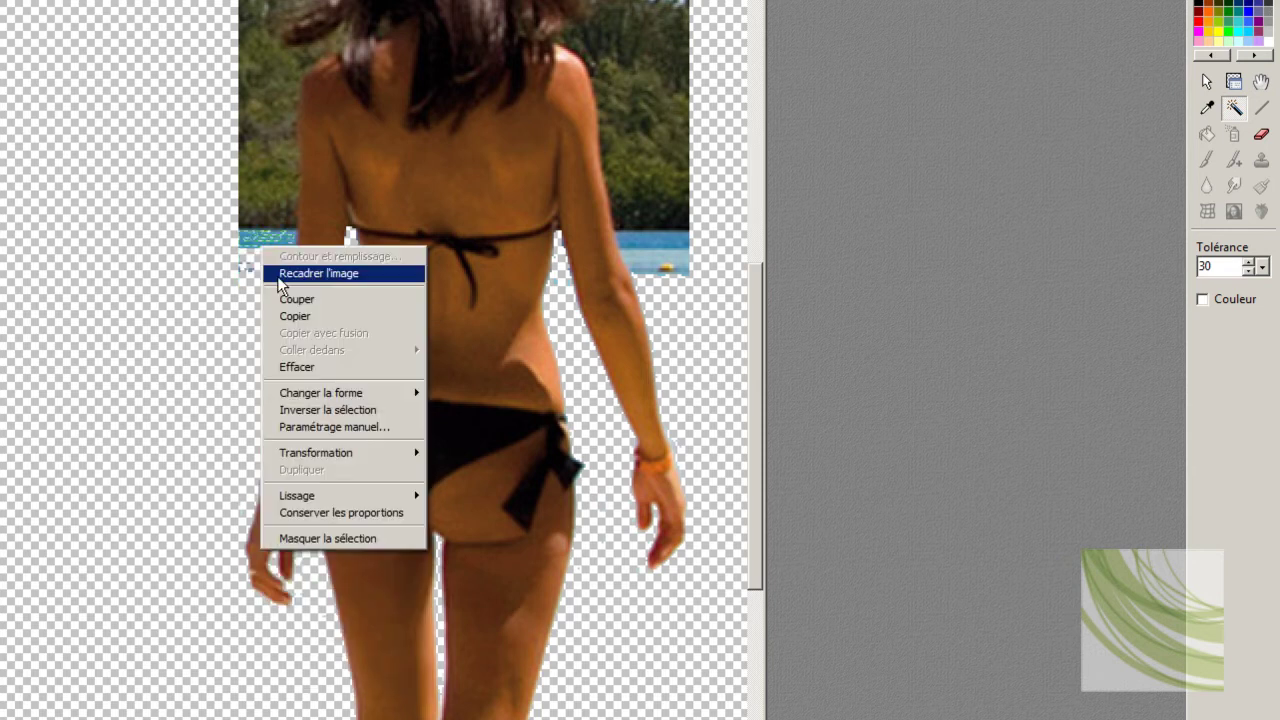
key(Escape)
click(258, 162)
Outline the trees, sky and water right of the hair and right arm freehand and delete them.
scroll(757, 266, up, 5)
scroll(714, 614, down, 5)
scroll(549, 423, down, 2)
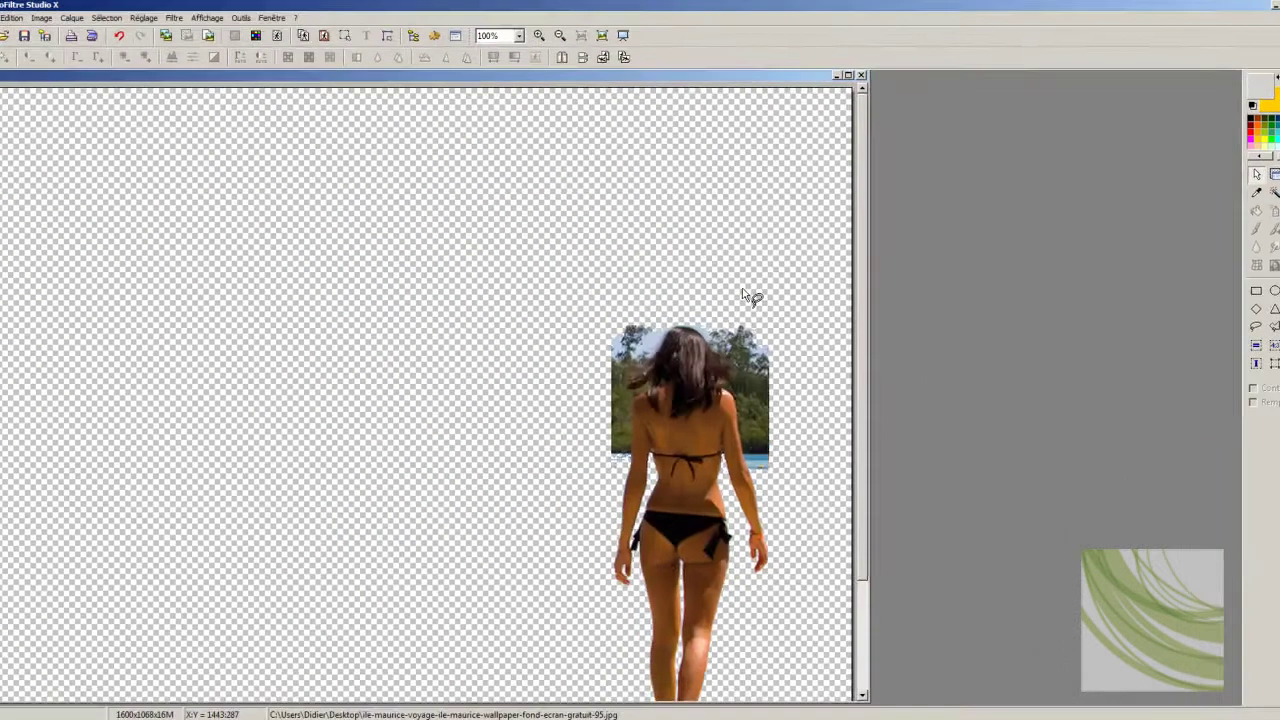
scroll(455, 270, up, 2)
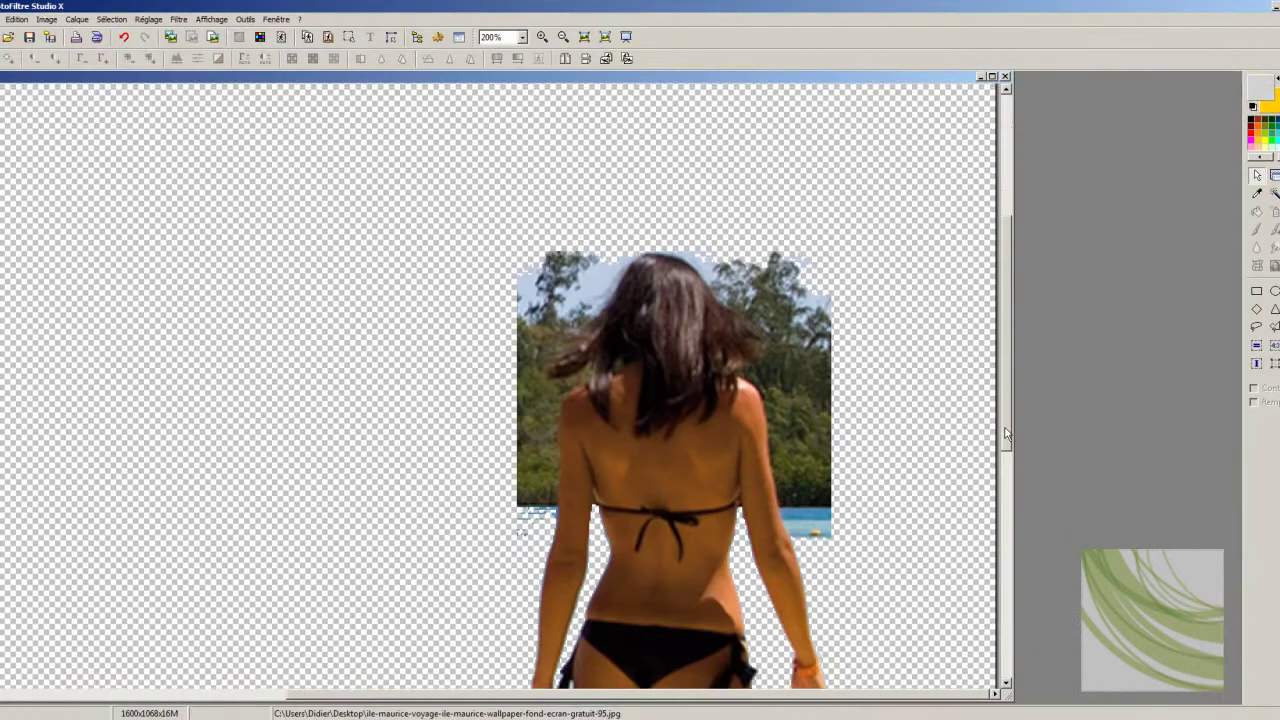
drag(759, 308, 753, 282)
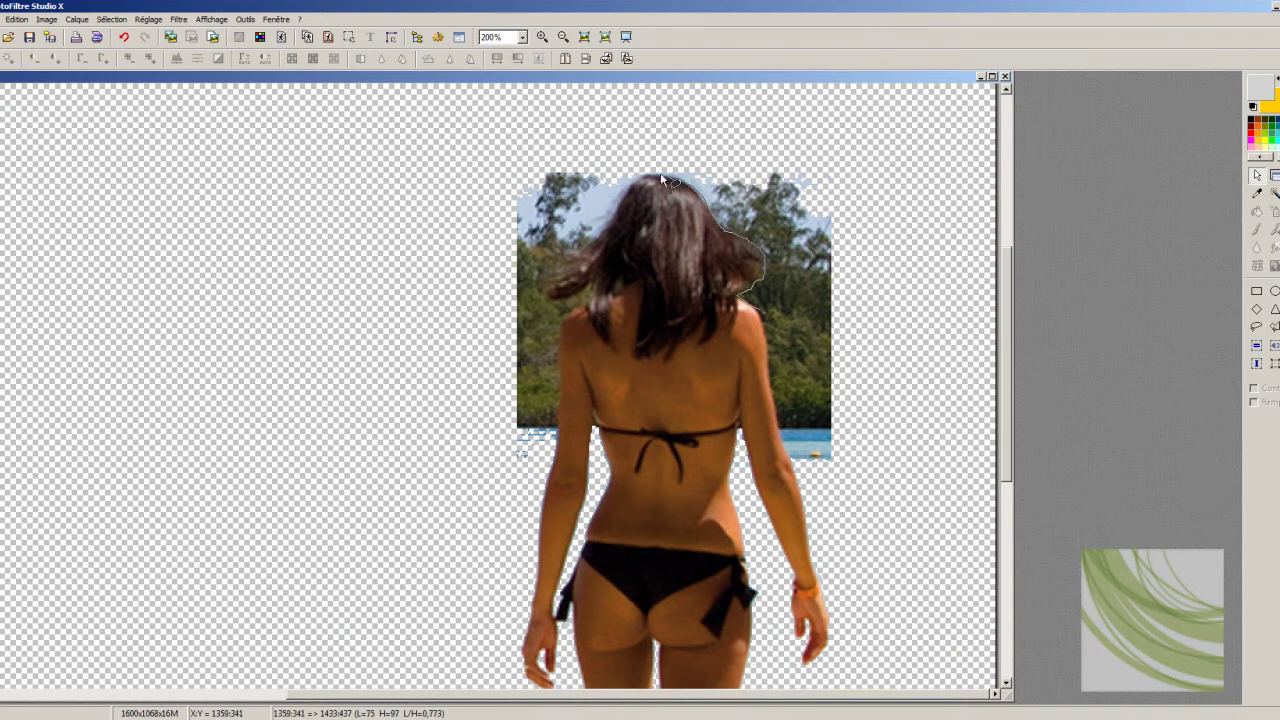
mouse_move(661, 179)
mouse_down()
mouse_move(804, 132)
mouse_move(834, 485)
mouse_up()
key(Delete)
mouse_move(768, 316)
mouse_down()
mouse_move(748, 264)
mouse_move(751, 298)
mouse_up()
key(Delete)
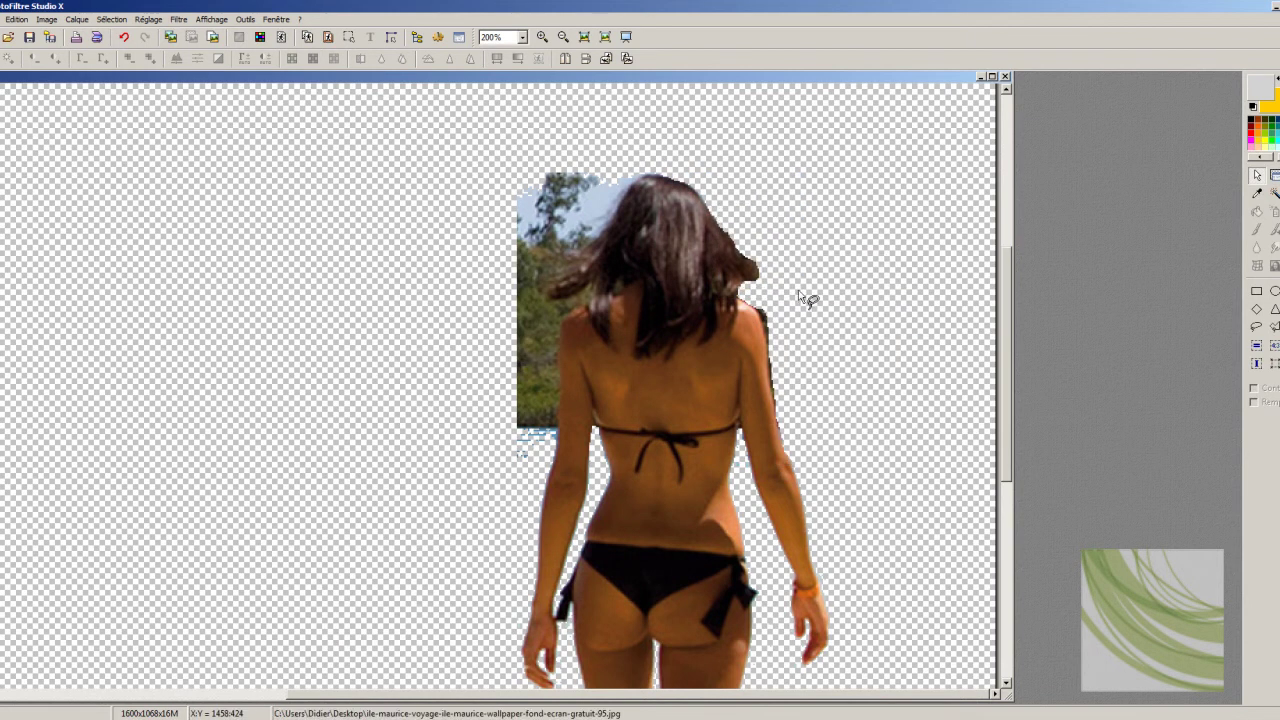
Outline the sky and trees left of the hair and left arm freehand and cut them out.
drag(561, 344, 578, 309)
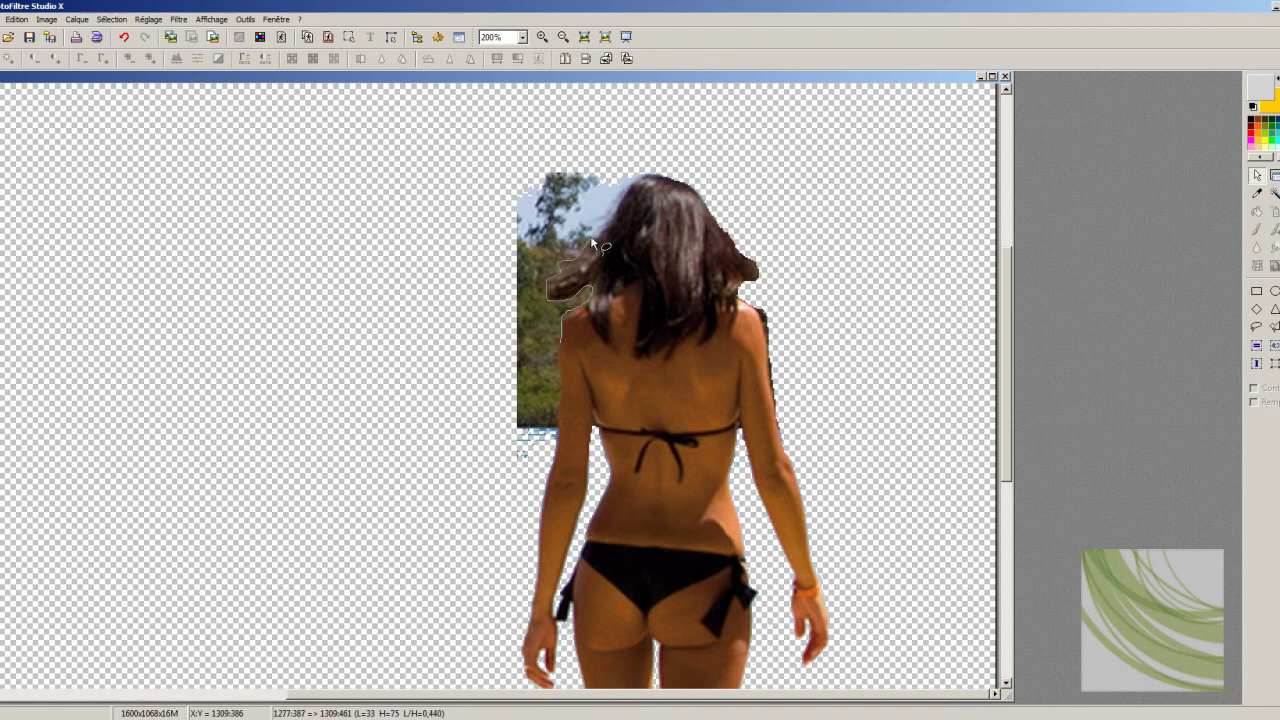
drag(630, 182, 557, 438)
right_click(483, 305)
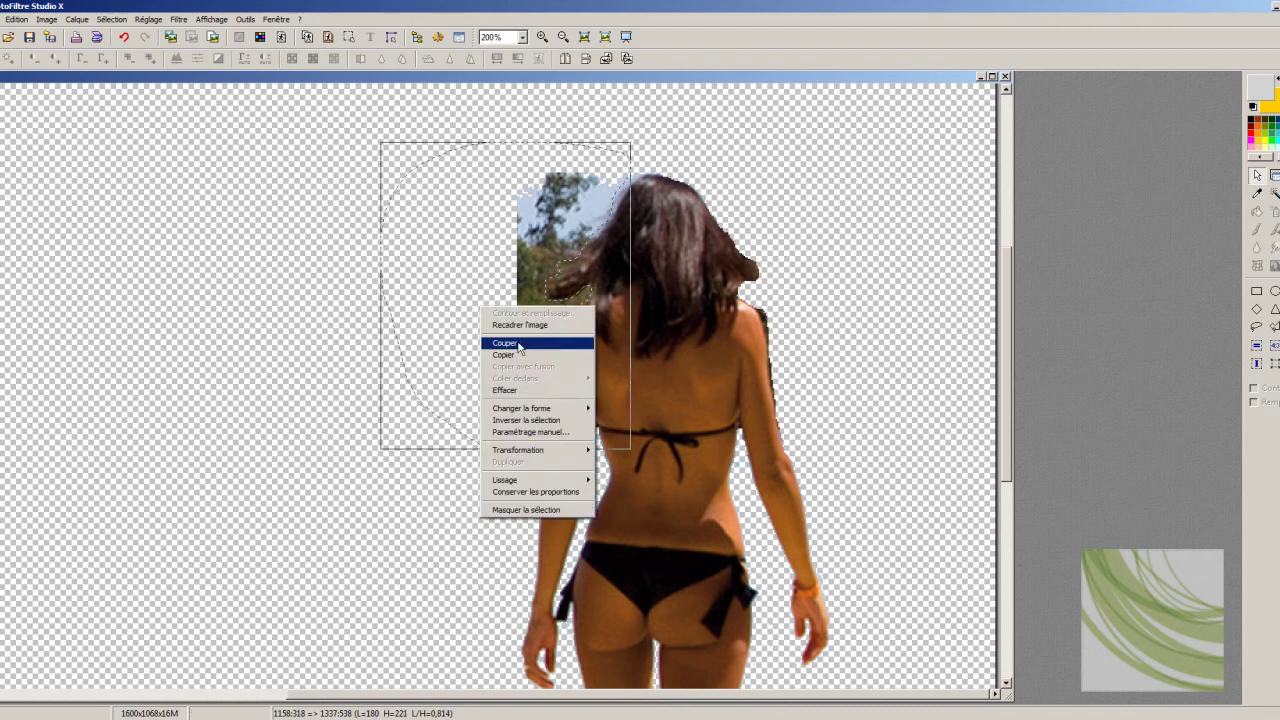
click(530, 340)
Erase the sky remnants beside the hair and the dark fringe along the right shoulder and arm.
click(1275, 192)
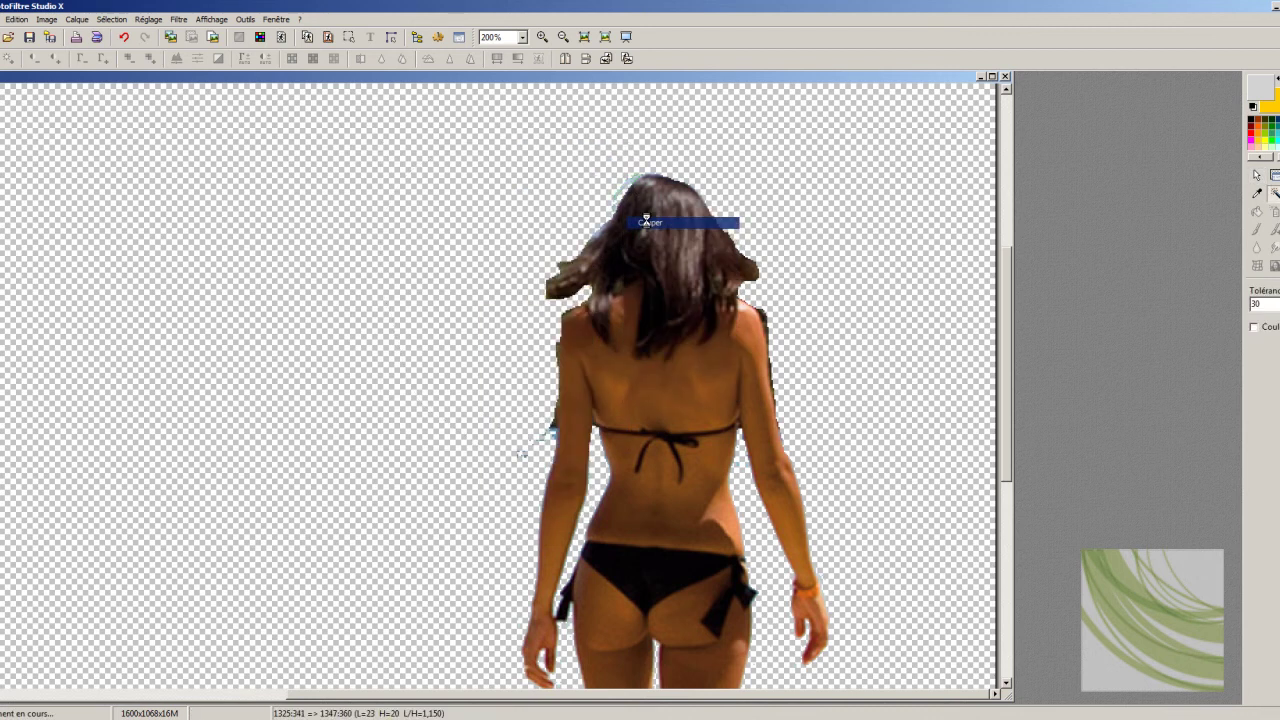
right_click(598, 224)
click(640, 268)
right_click(765, 318)
click(799, 355)
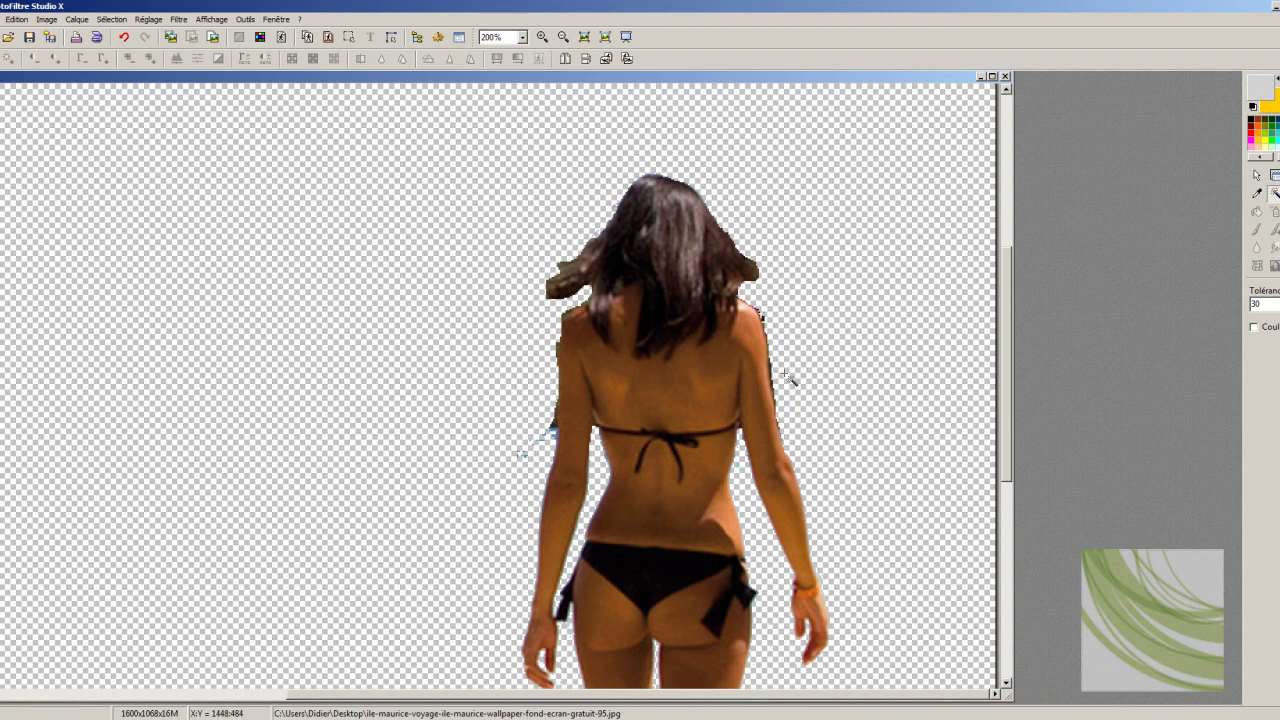
right_click(768, 370)
click(790, 423)
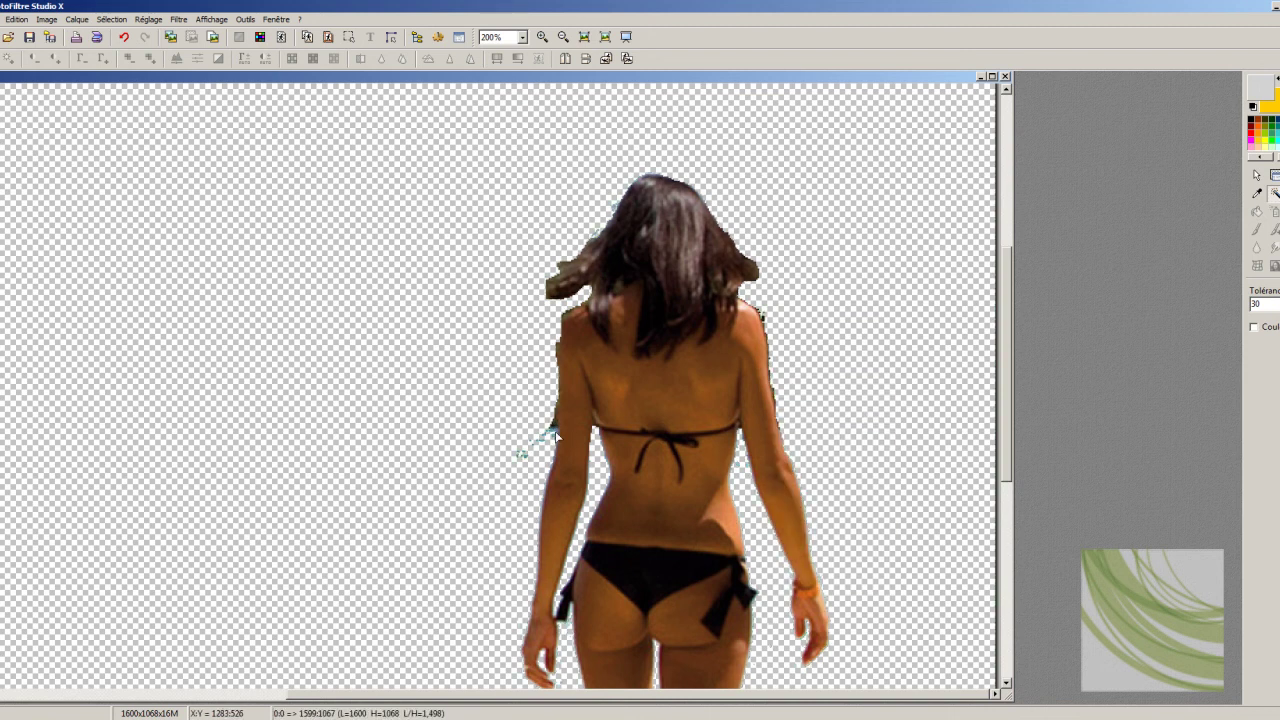
Erase the blue specks beside the left elbow and the stray pixels at the right shoulder.
right_click(540, 437)
click(575, 478)
click(1275, 247)
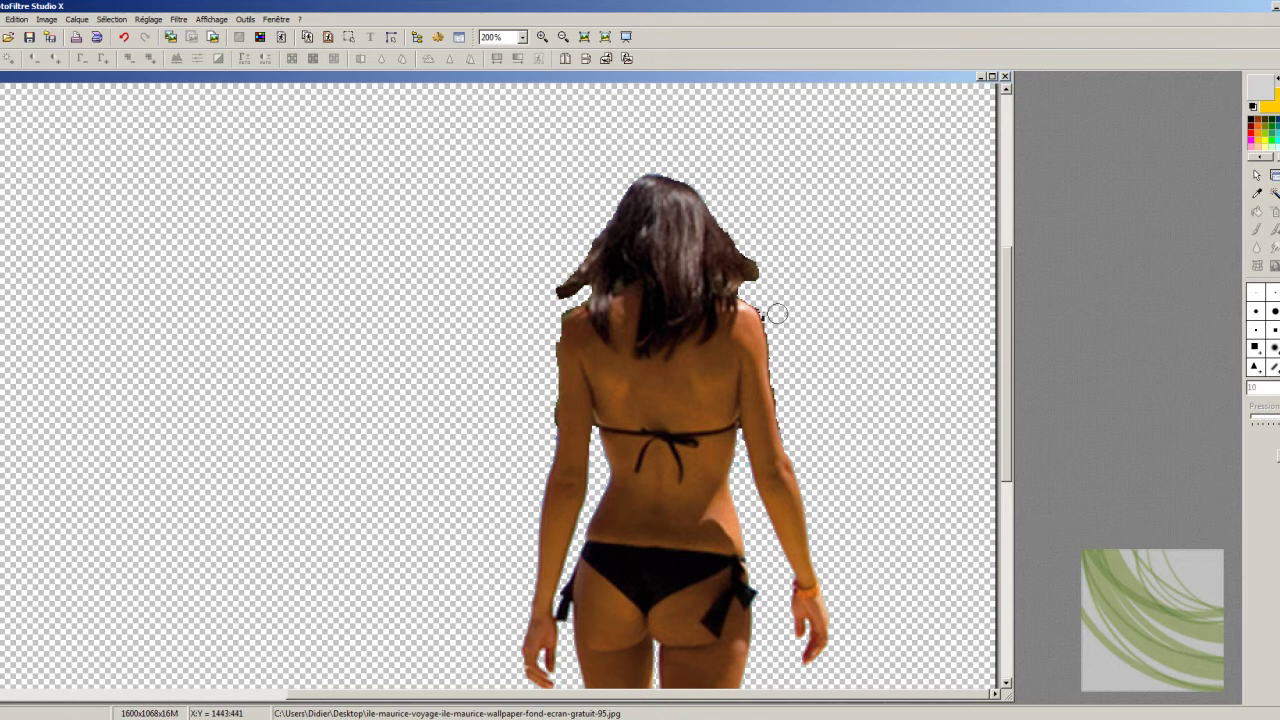
Trim the leftover background edge along the left shoulder and upper arm with freehand selections.
click(1257, 175)
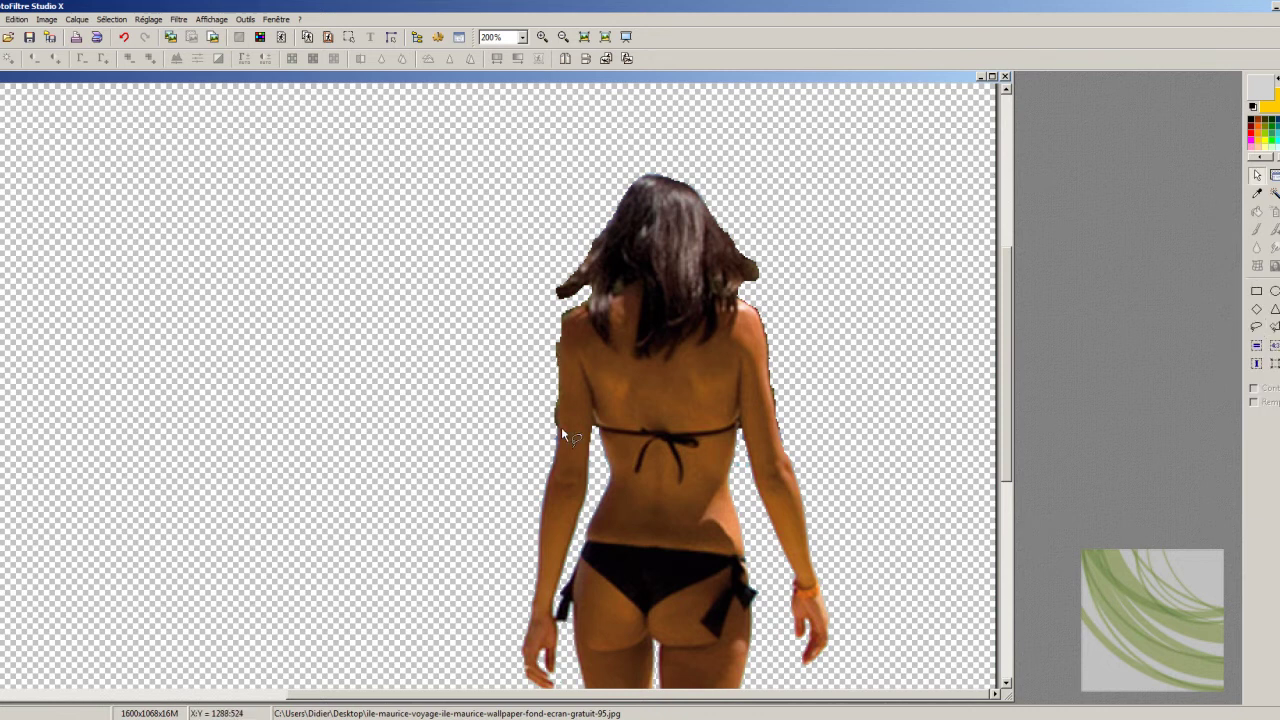
drag(561, 427, 548, 410)
drag(574, 315, 575, 313)
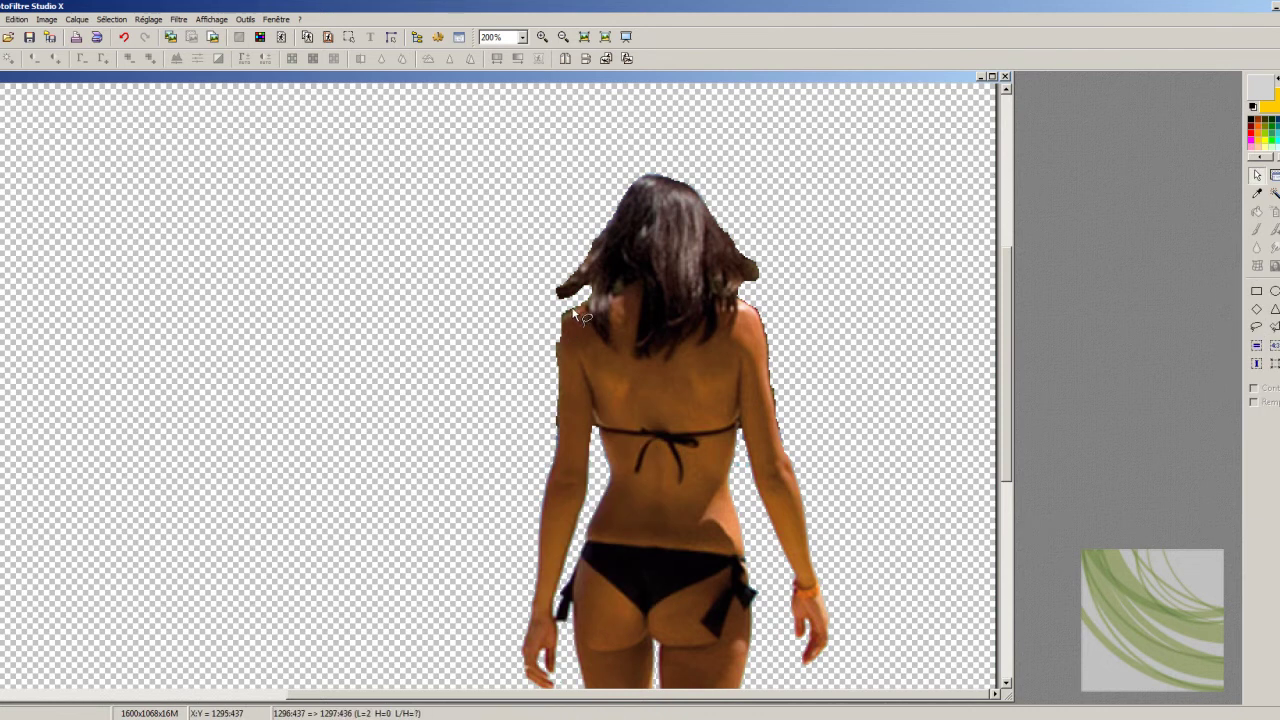
right_click(560, 370)
click(580, 377)
Select a rectangle around the whole cut-out woman and copy it.
scroll(806, 243, down, 6)
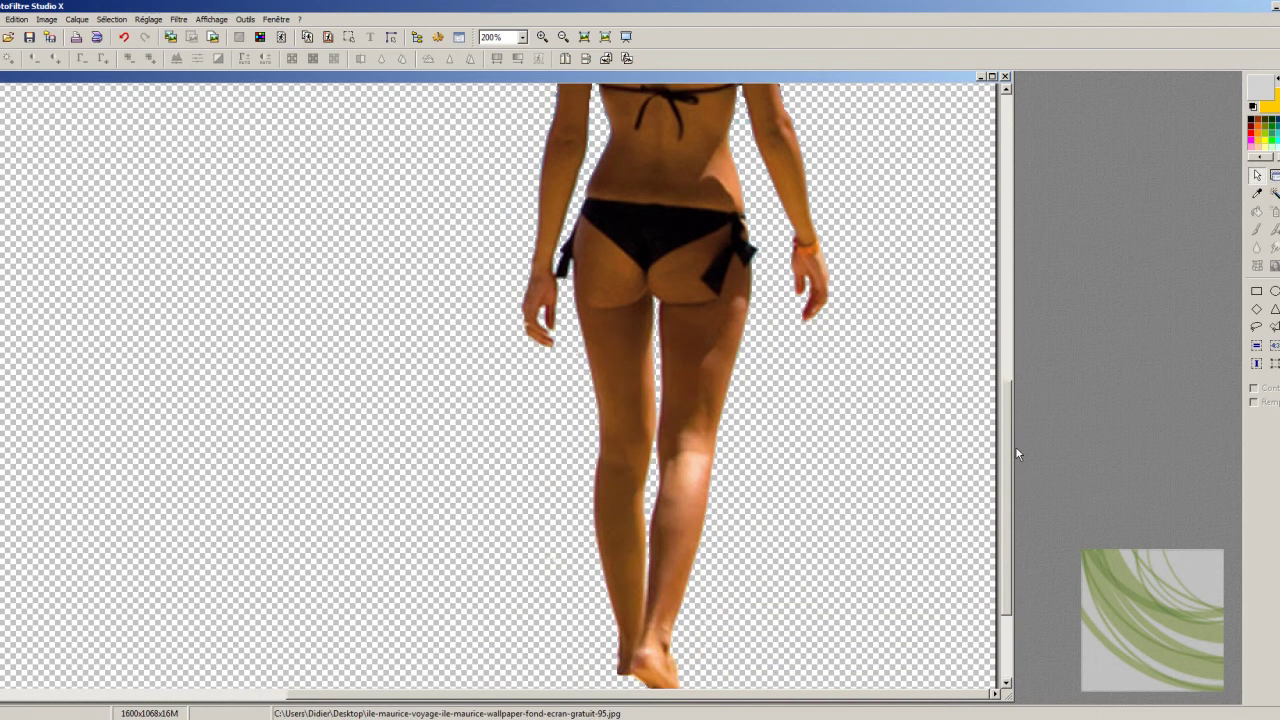
scroll(516, 311, up, 3)
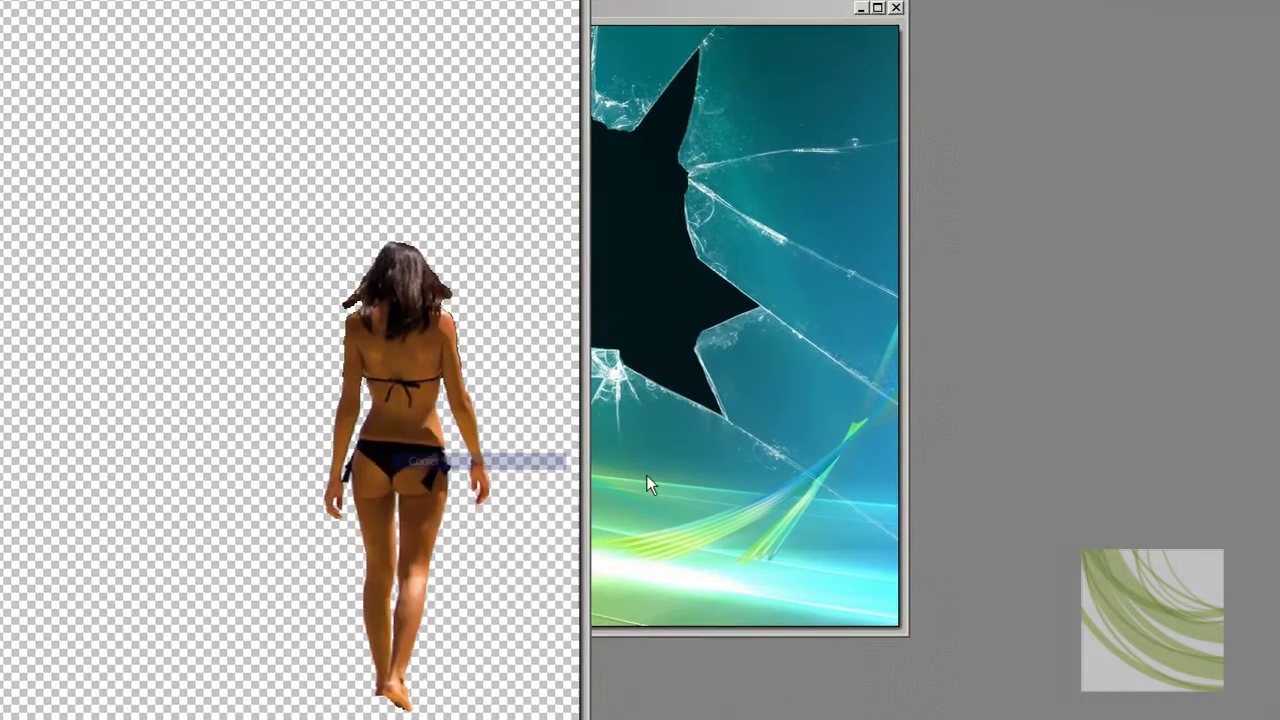
right_click(417, 211)
click(450, 312)
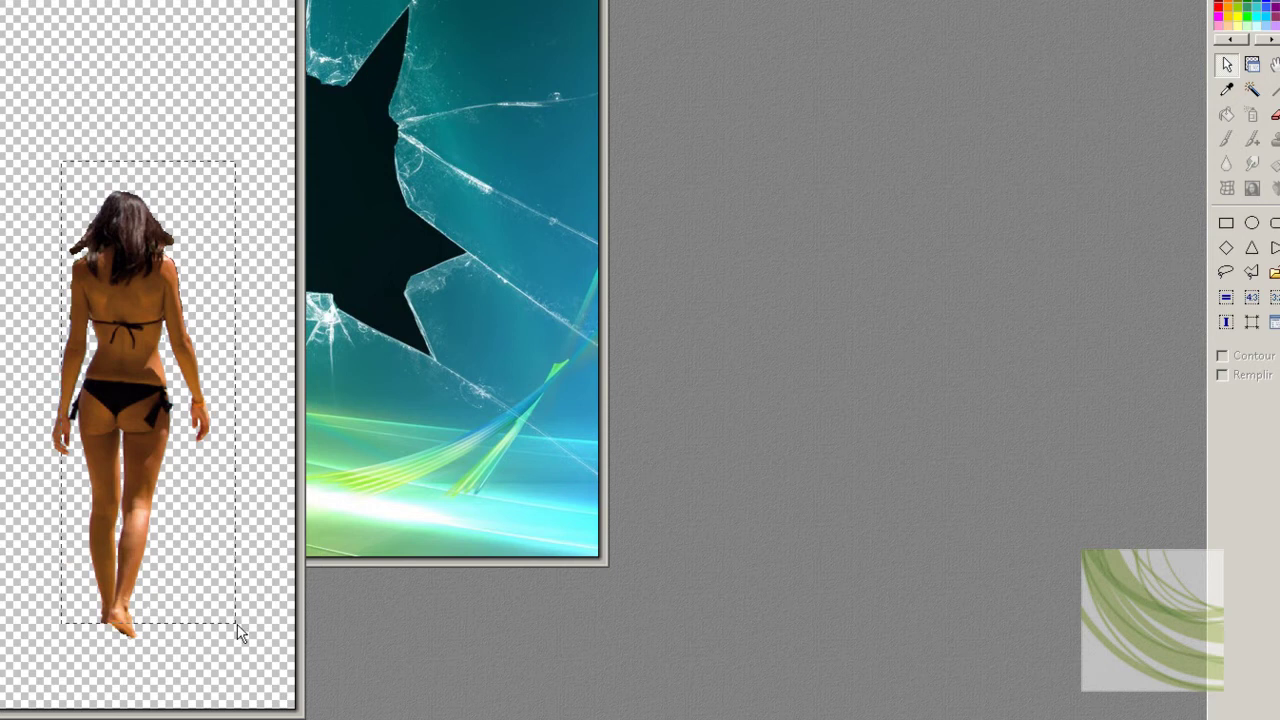
right_click(94, 374)
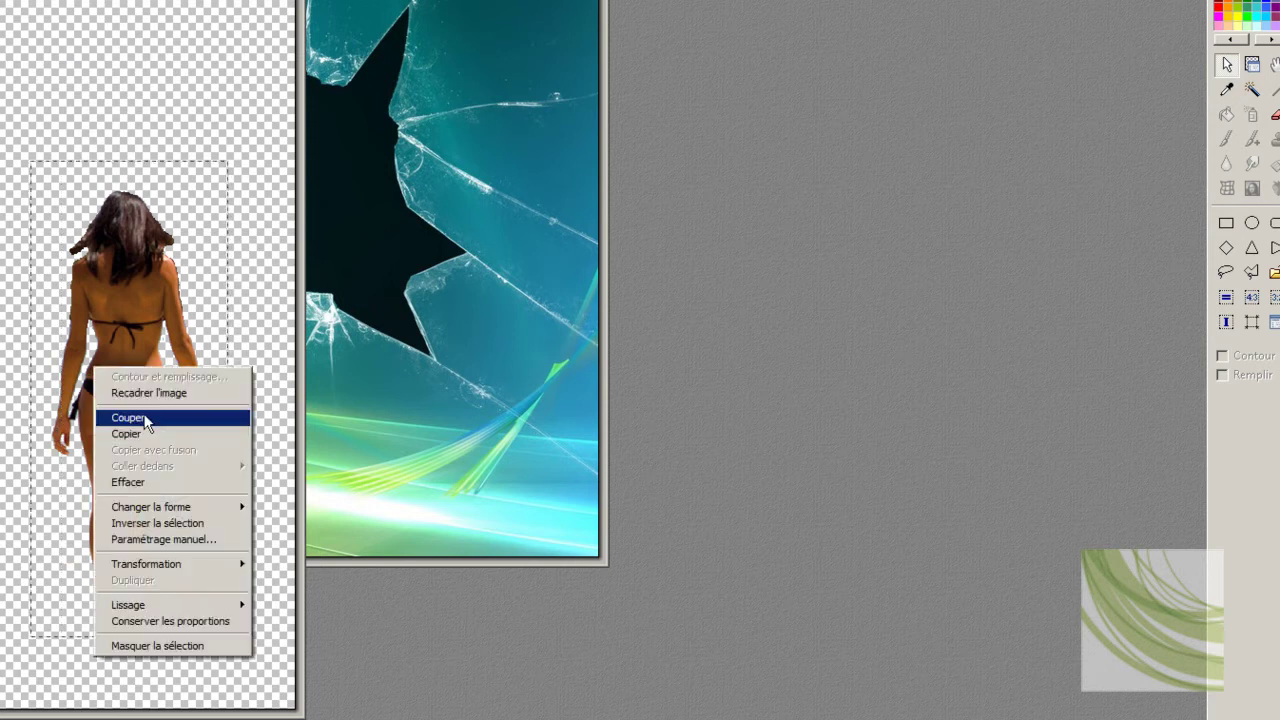
click(150, 434)
Paste the cut-out woman into fond-écran.jpg and position her over the right side of the broken glass hole.
right_click(334, 143)
click(350, 240)
drag(324, 258, 443, 197)
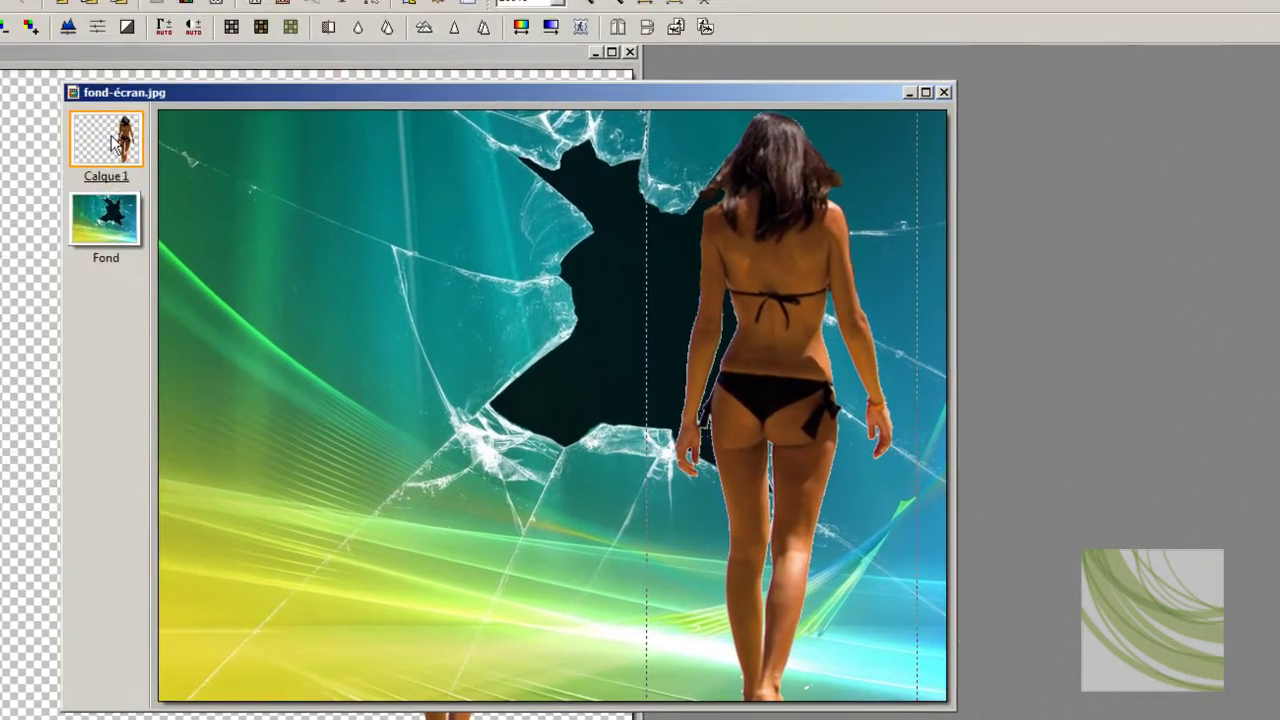
Merge the woman's layer with the layer below in fond-écran.jpg, and return to the ile-maurice image.
right_click(115, 137)
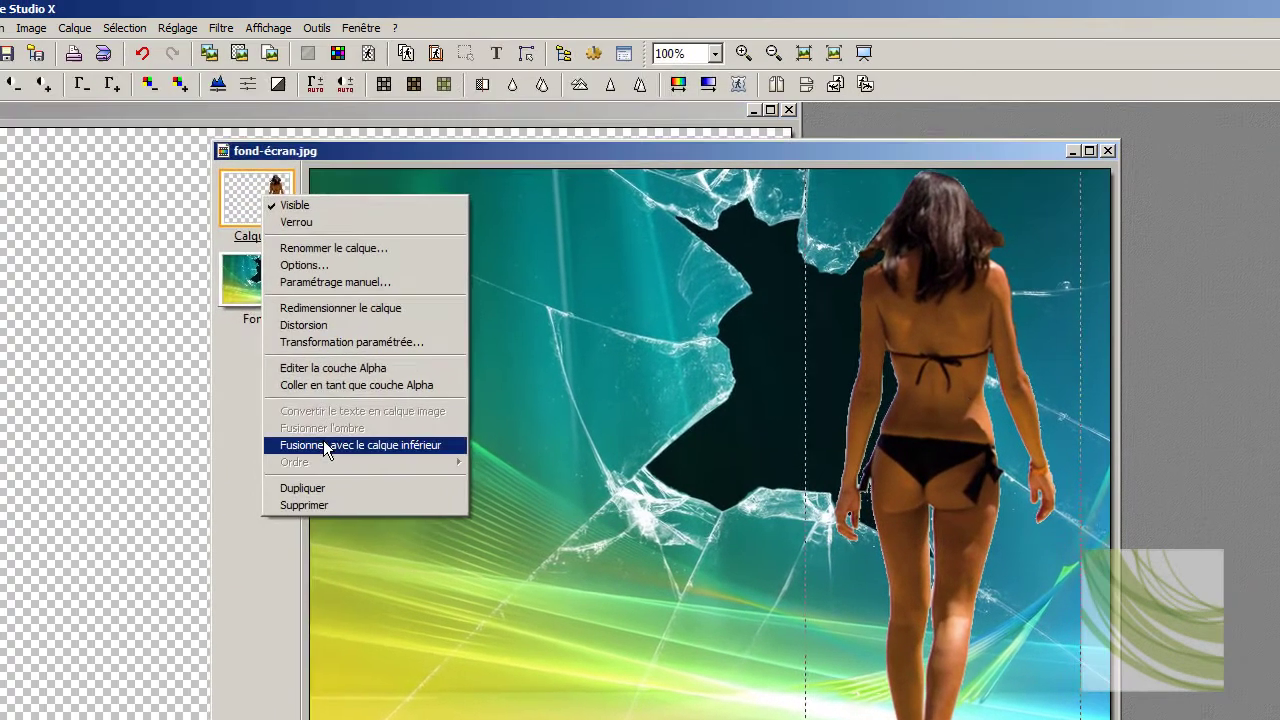
click(323, 444)
click(372, 140)
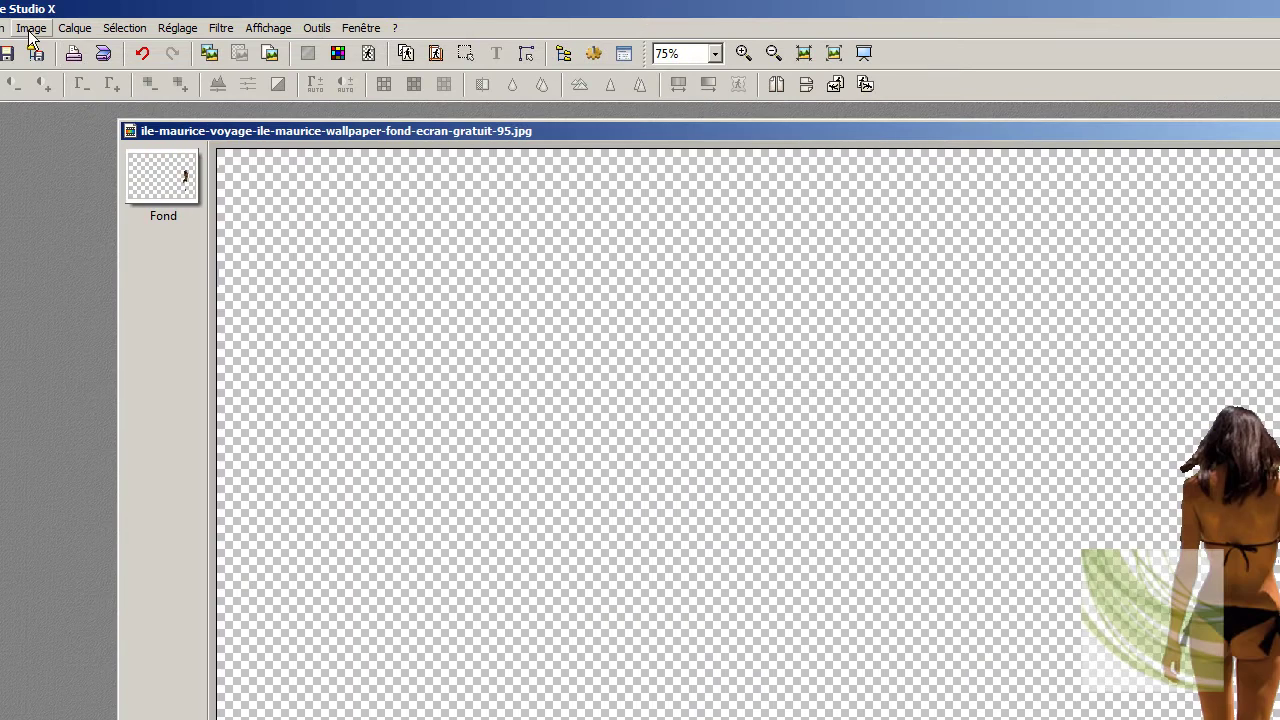
Resize the ile-maurice image to 550 x 367 pixels and make its plain background transparent.
click(30, 30)
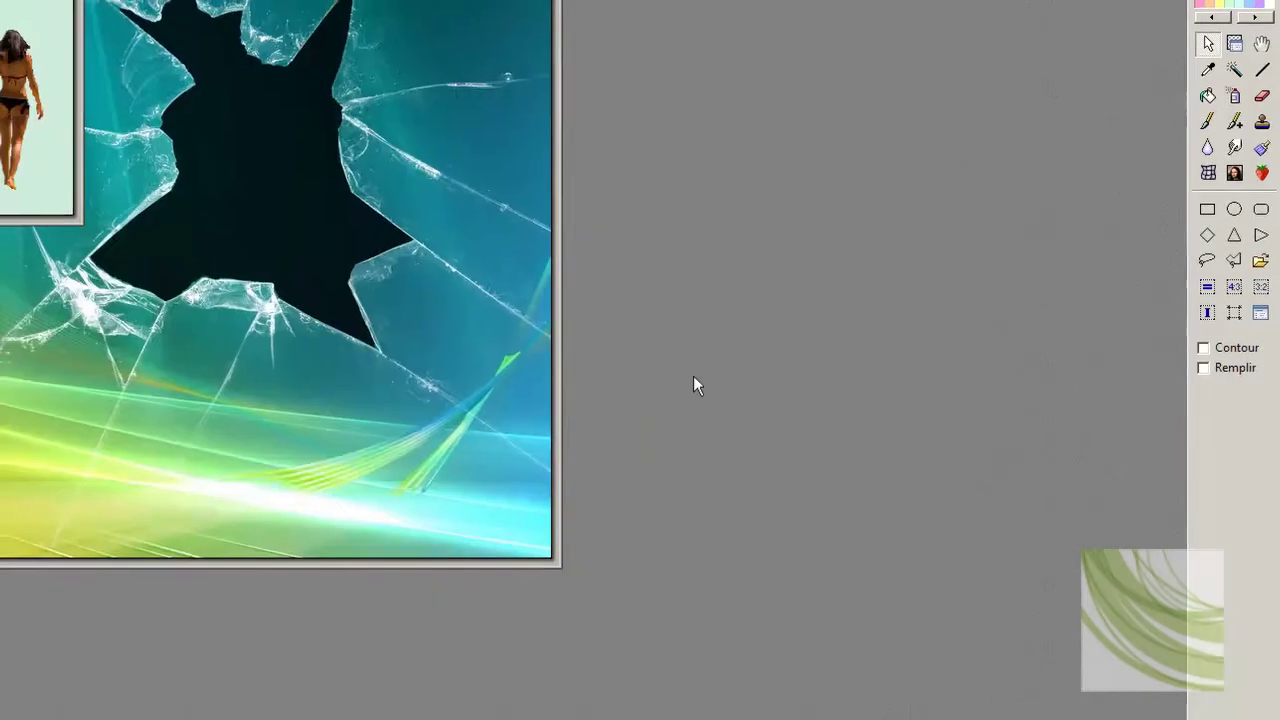
click(46, 19)
click(120, 225)
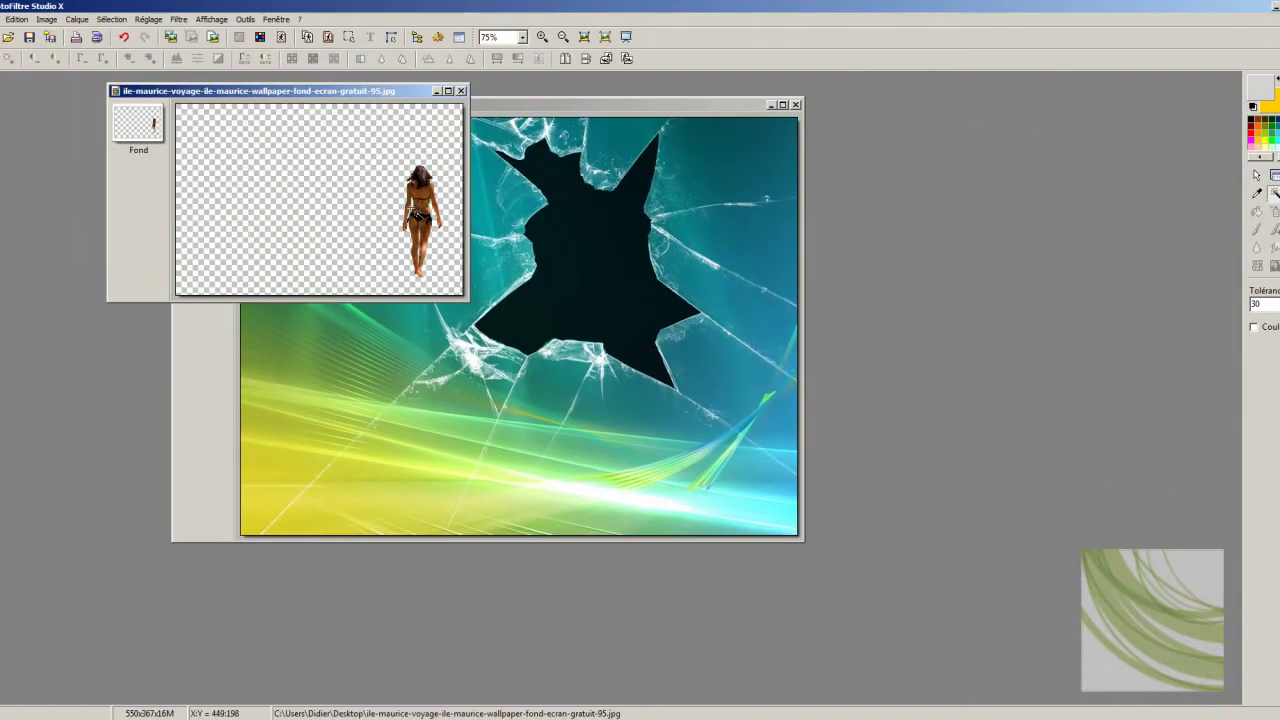
Clear the leftover background patches between the woman's arms, body and legs with the magic wand.
right_click(410, 205)
key(Escape)
right_click(423, 247)
right_click(425, 247)
key(Escape)
right_click(417, 232)
key(Escape)
right_click(428, 208)
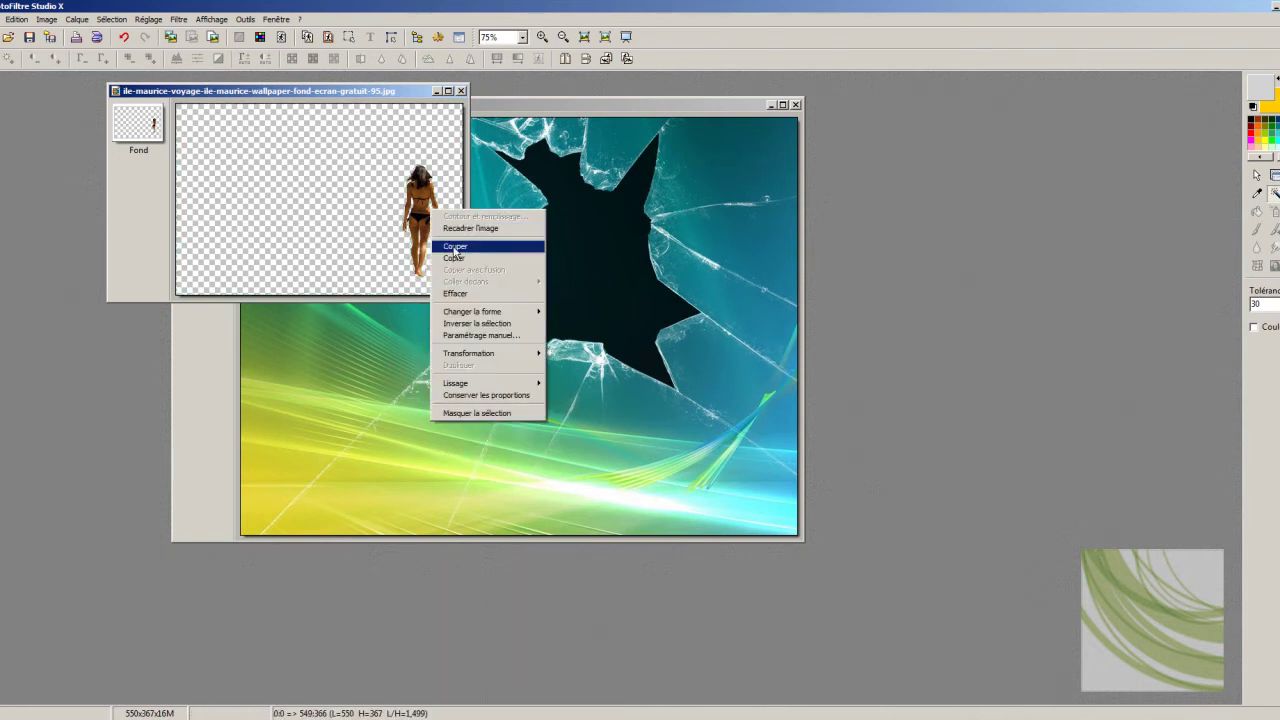
key(Escape)
Copy the reduced woman from the ile-maurice image and paste her into fond-écran.jpg as a new layer.
click(1257, 174)
right_click(423, 213)
click(445, 263)
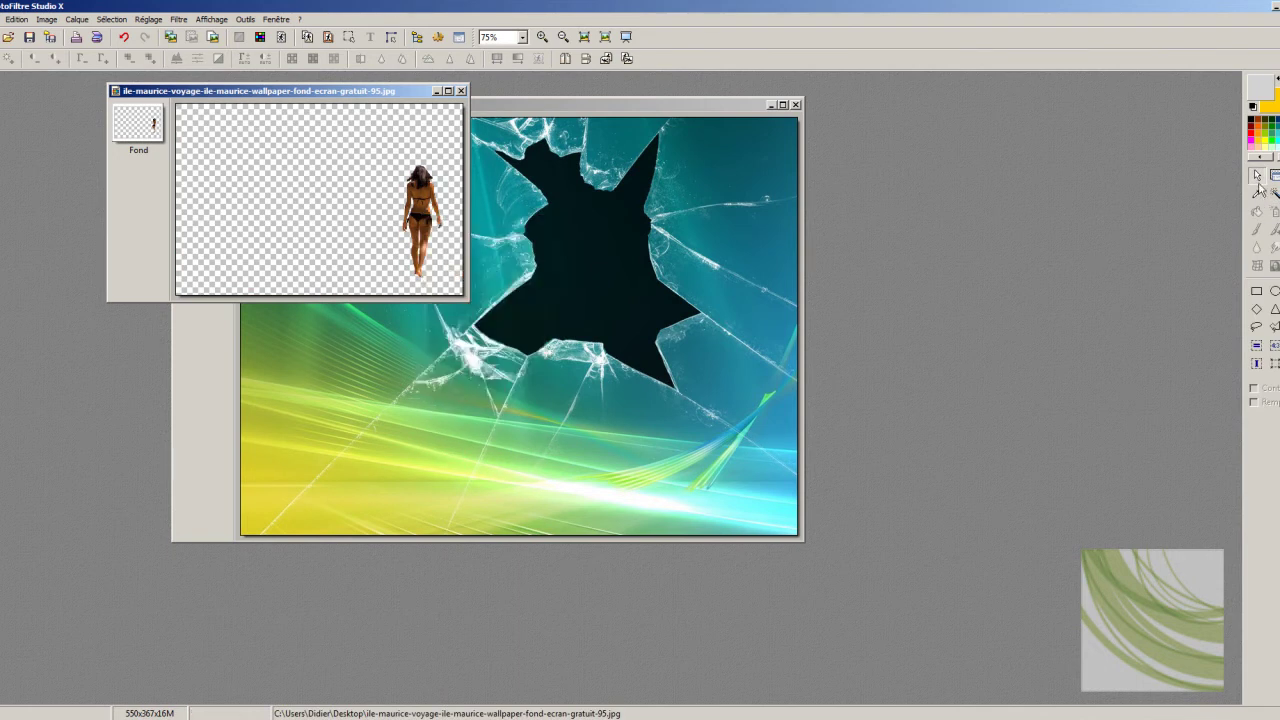
right_click(423, 230)
right_click(590, 354)
click(578, 334)
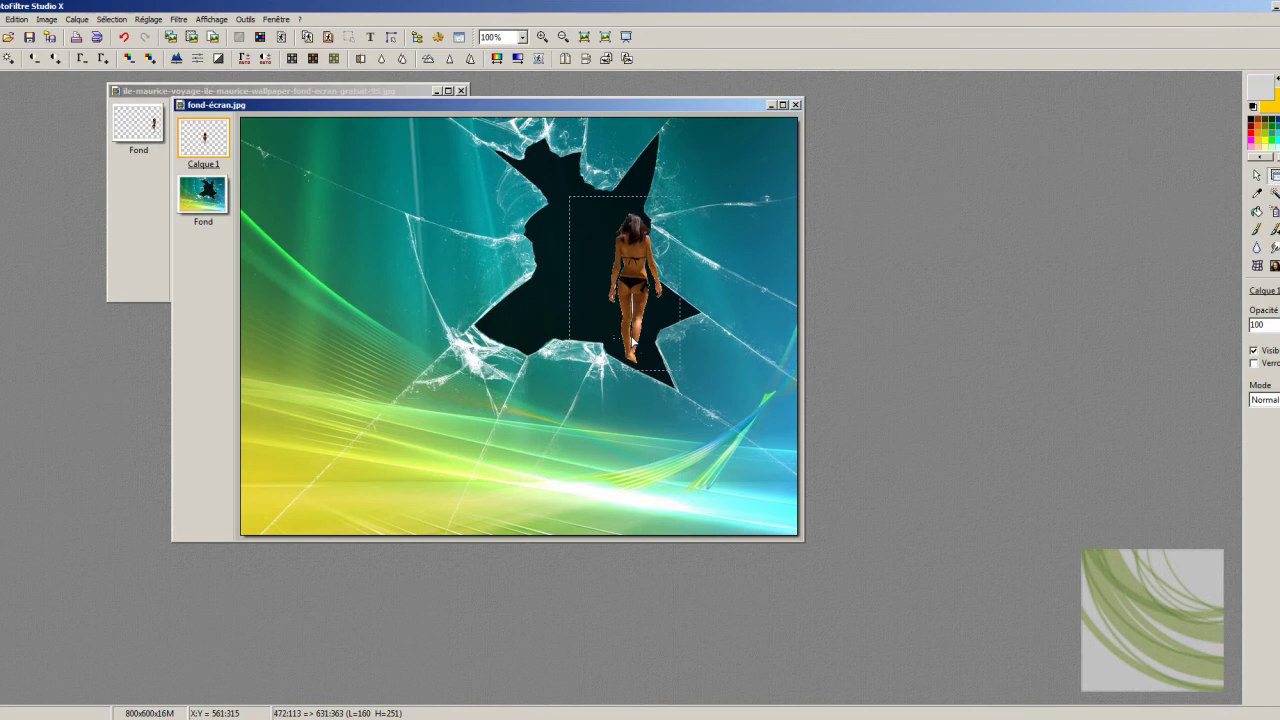
Apply the Optimisé and Lisser edge effects to the woman's layer and move her down over the hole's lower edge.
click(40, 19)
click(295, 110)
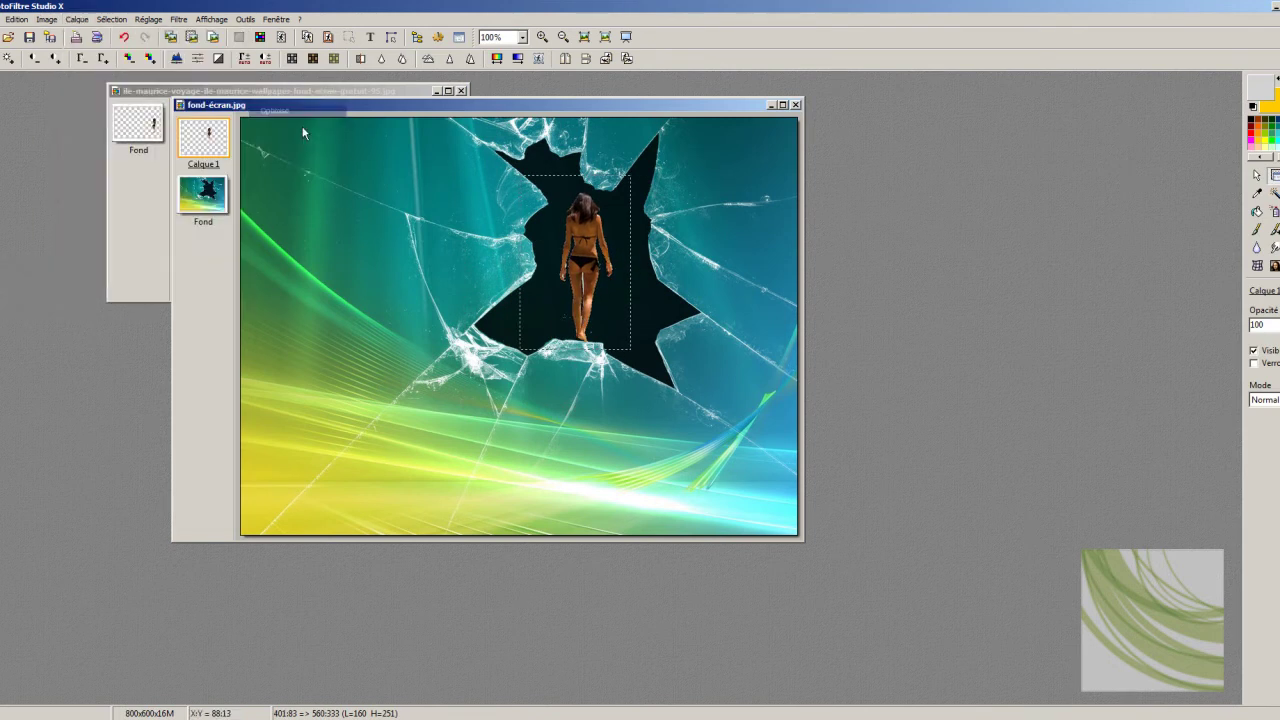
click(77, 19)
click(278, 106)
click(77, 19)
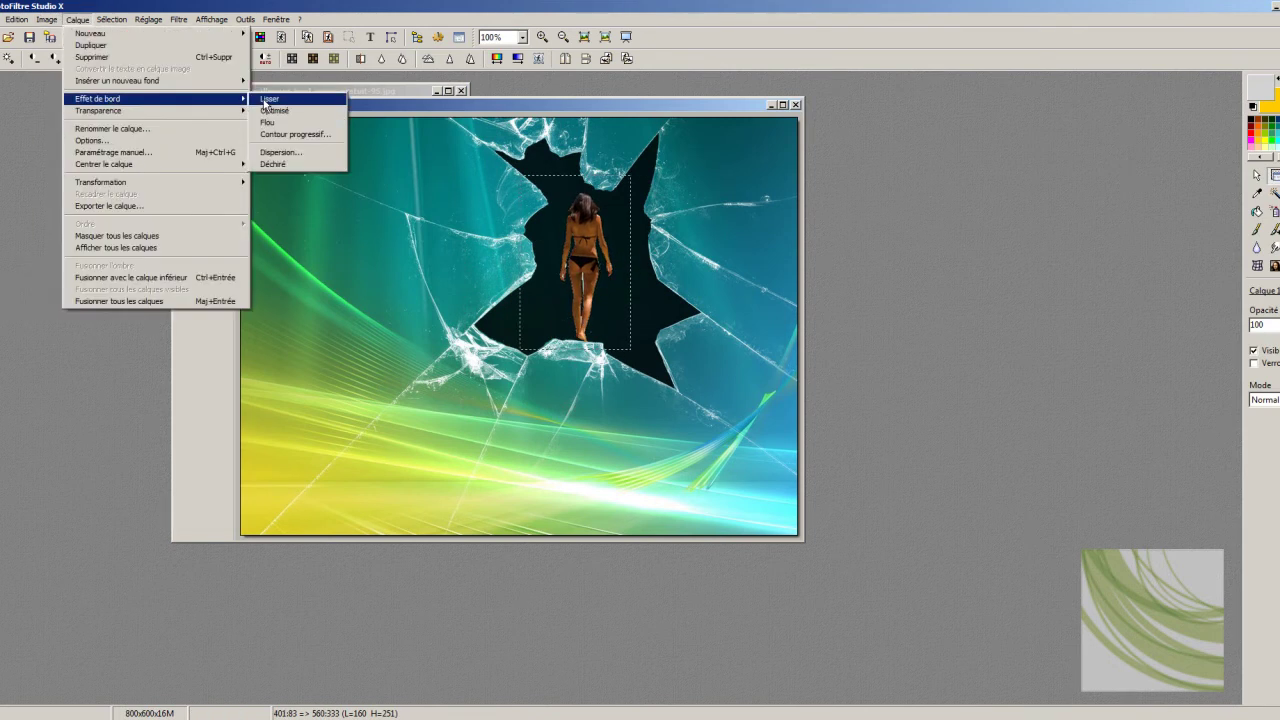
click(268, 106)
drag(584, 272, 590, 330)
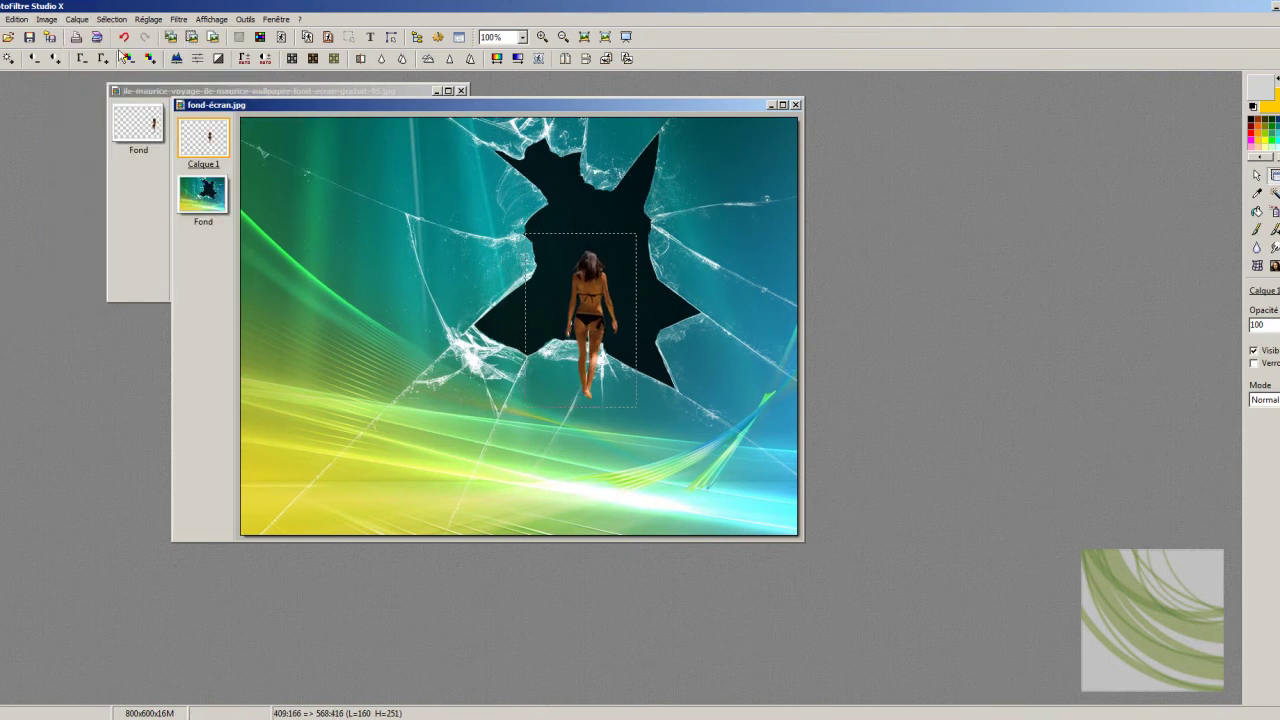
click(77, 19)
click(258, 107)
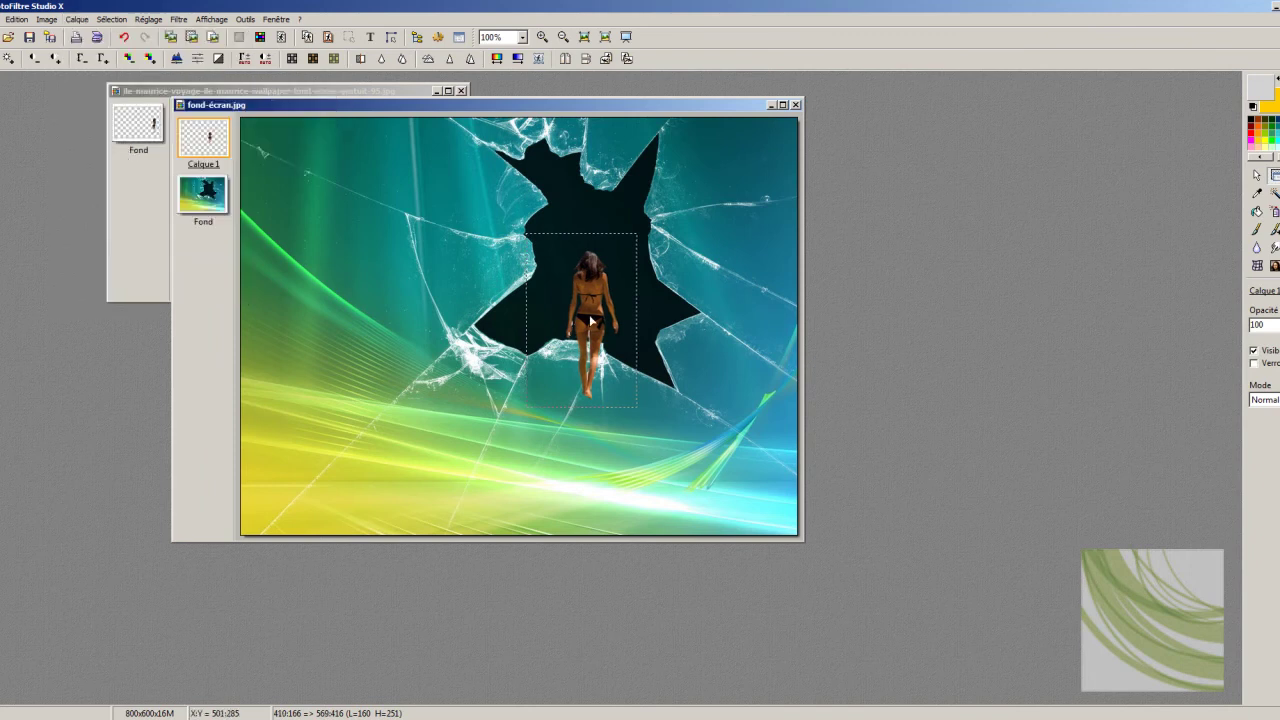
Shift the woman's layer slightly right, merge it into the background and save fond-écran.jpg.
drag(590, 320, 600, 319)
key(ctrl+shift+f)
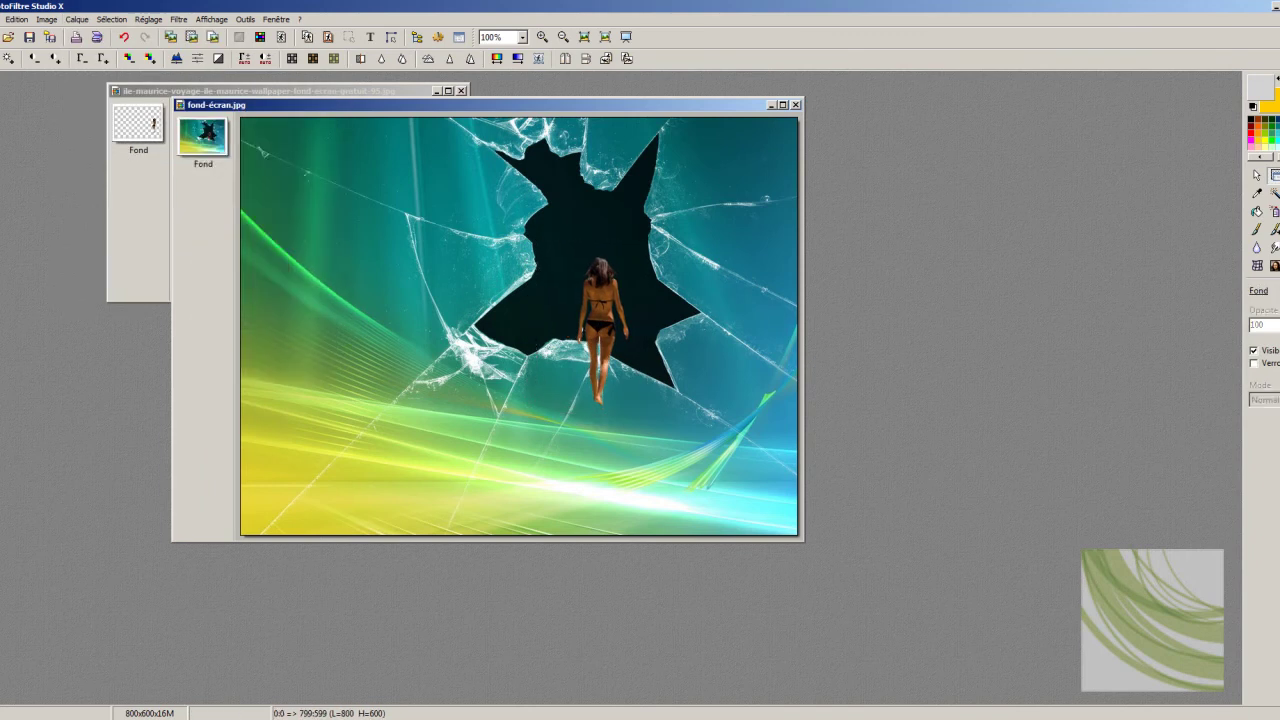
key(ctrl+s)
key(Return)
Open the Fonds-decran-Harley-Davidson wallpaper image and resize it to 600 x 450 pixels.
key(ctrl+o)
scroll(753, 331, down, 5)
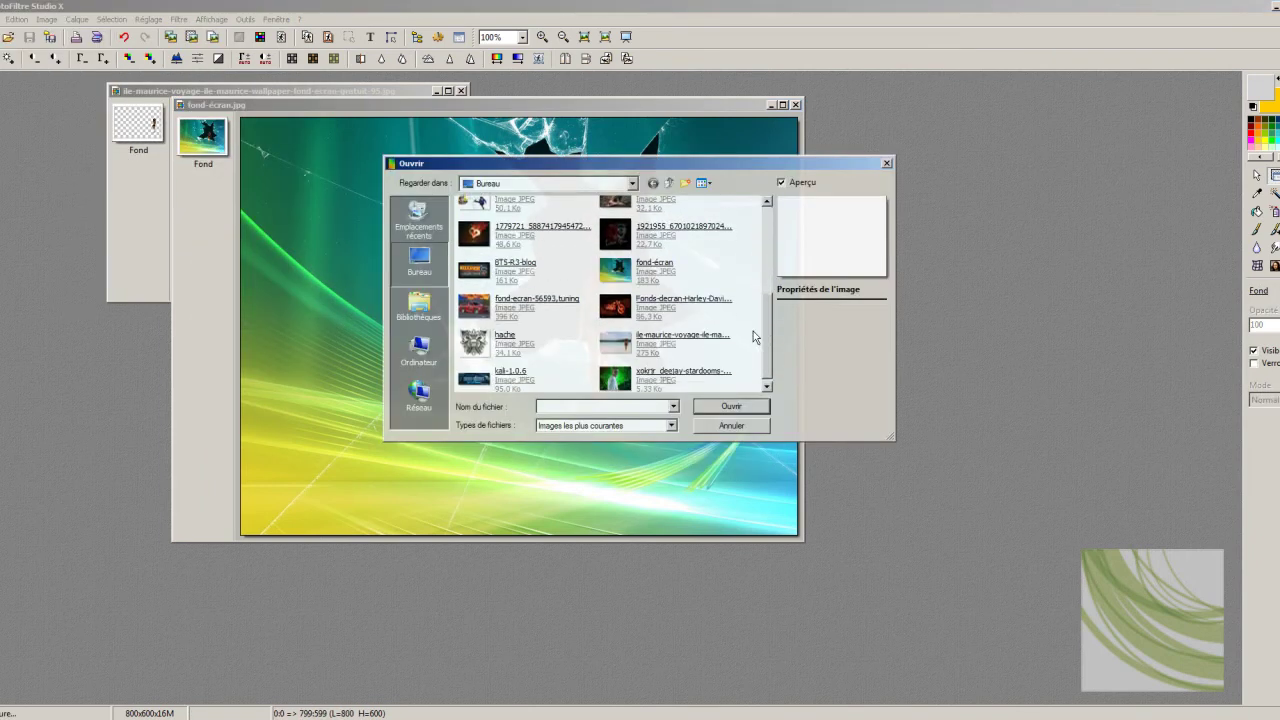
double_click(684, 299)
key(ctrl+h)
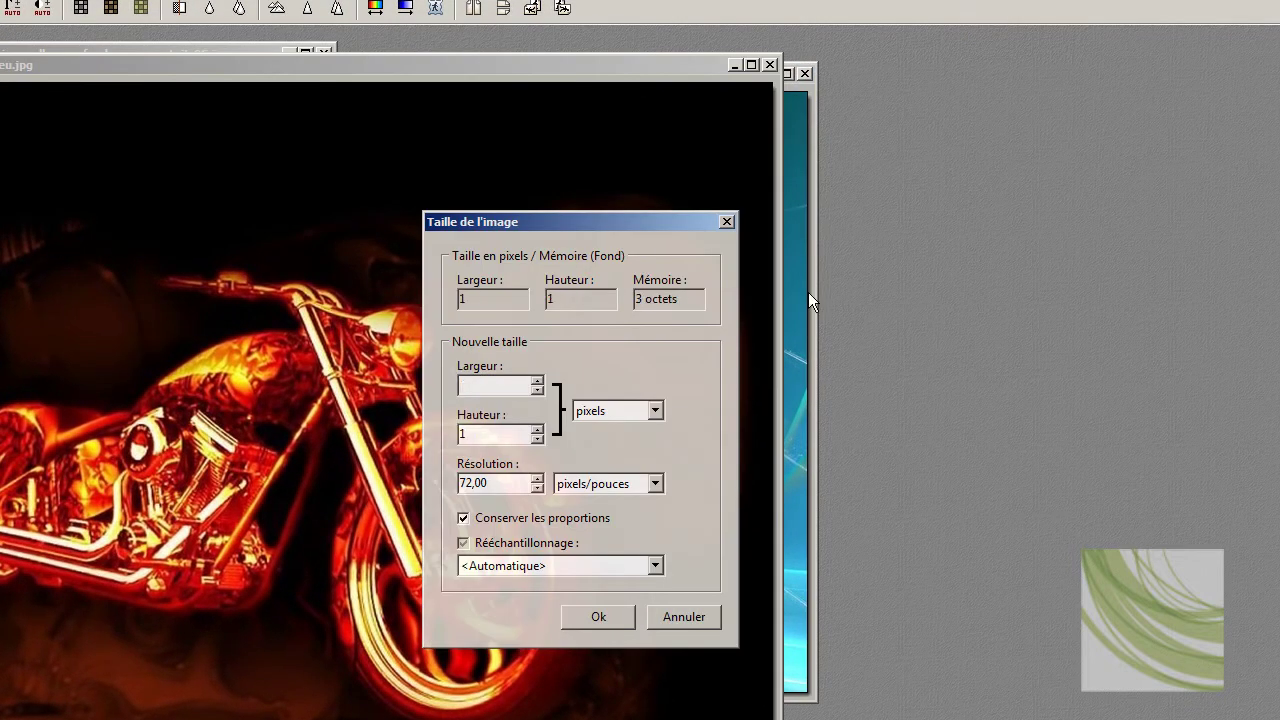
click(598, 616)
drag(64, 76, 530, 305)
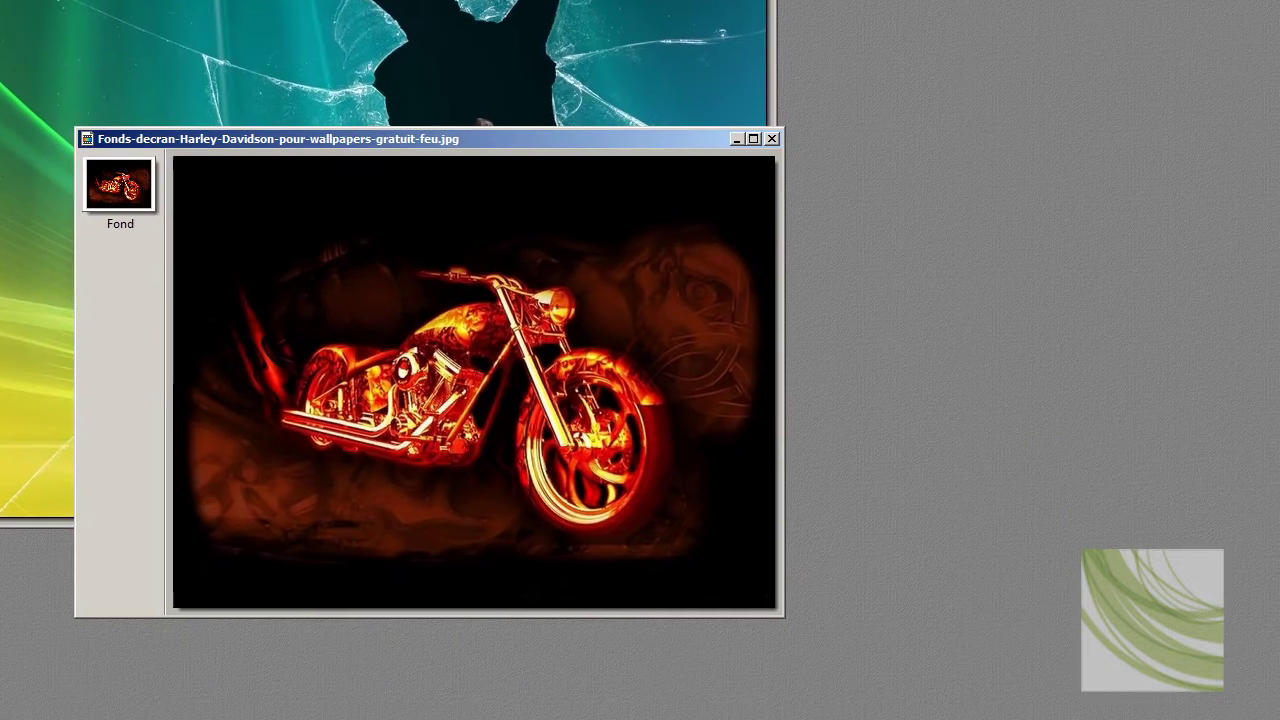
Delete the empty background strips on all four sides of the motorcycle with rectangular selections.
drag(174, 157, 275, 606)
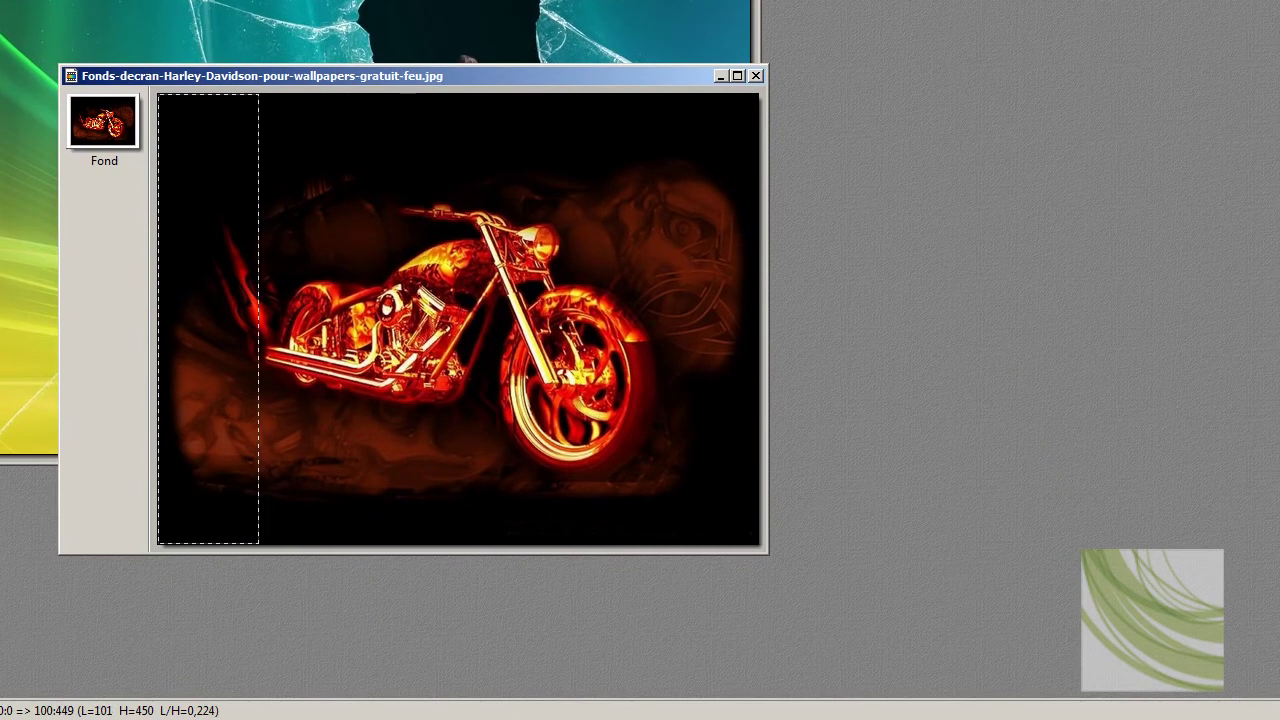
key(Delete)
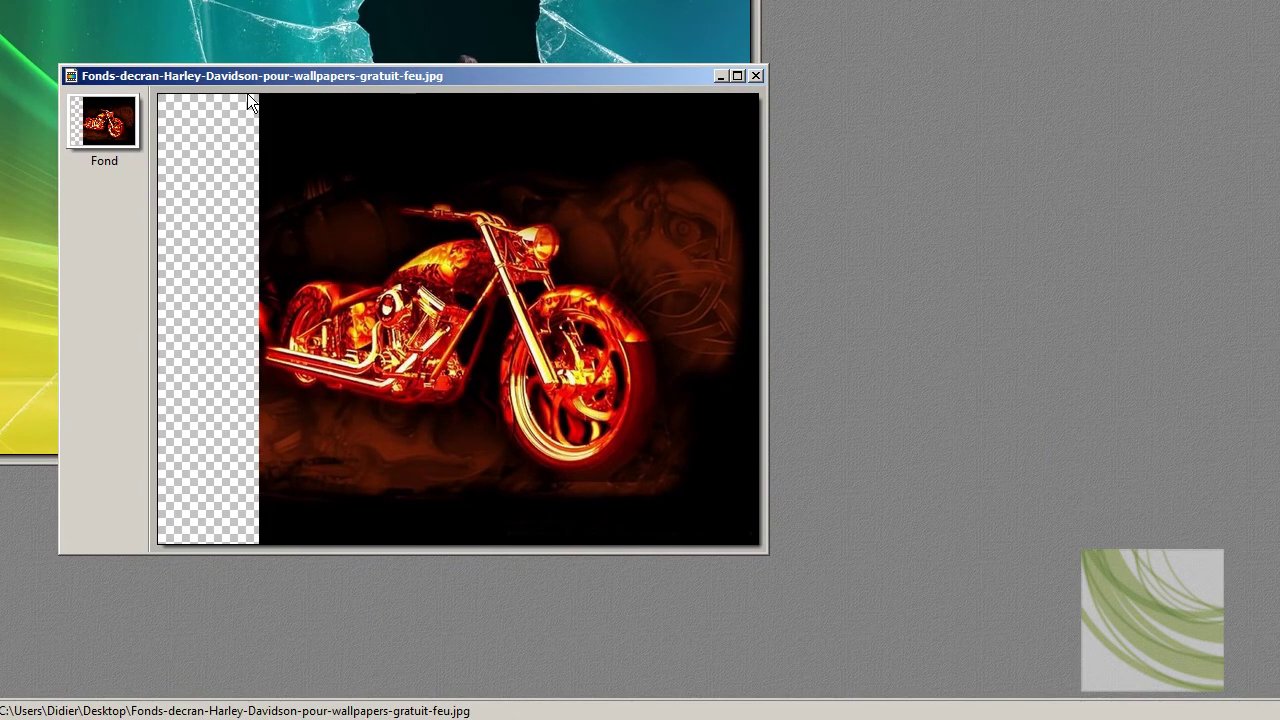
drag(255, 94, 775, 196)
key(Delete)
drag(647, 94, 758, 545)
key(Delete)
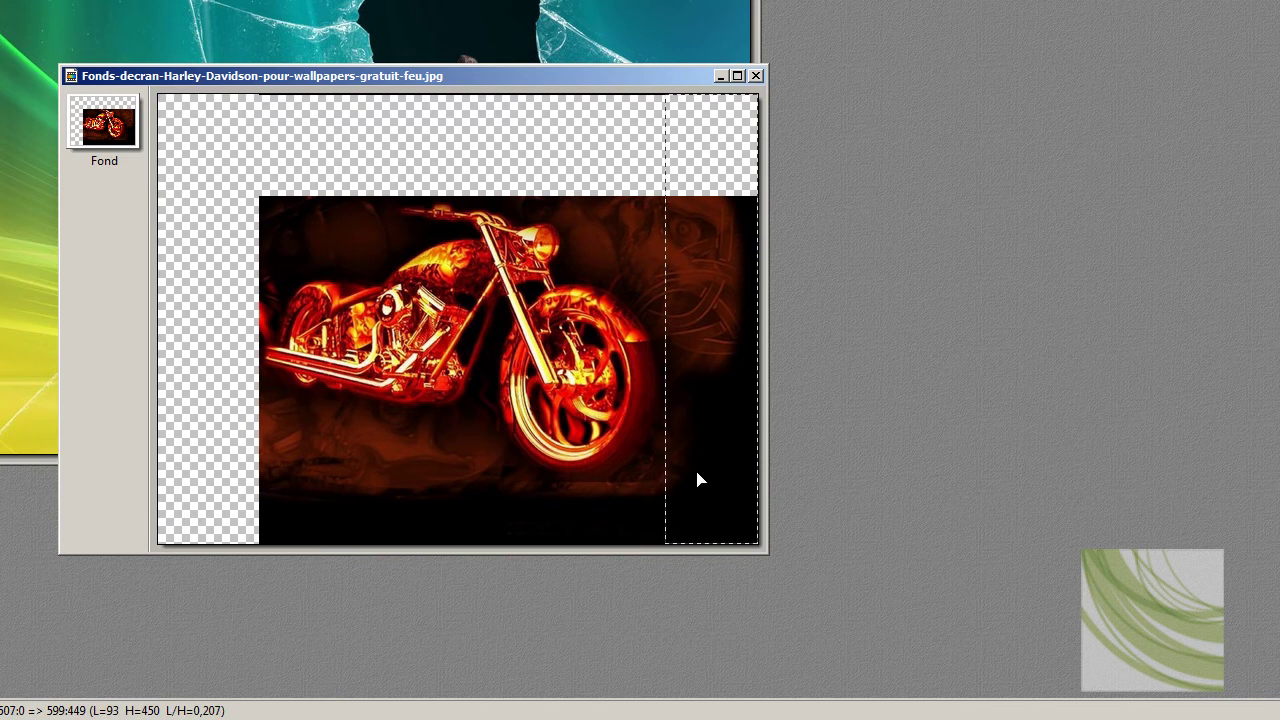
drag(752, 486, 333, 496)
right_click(333, 496)
key(Escape)
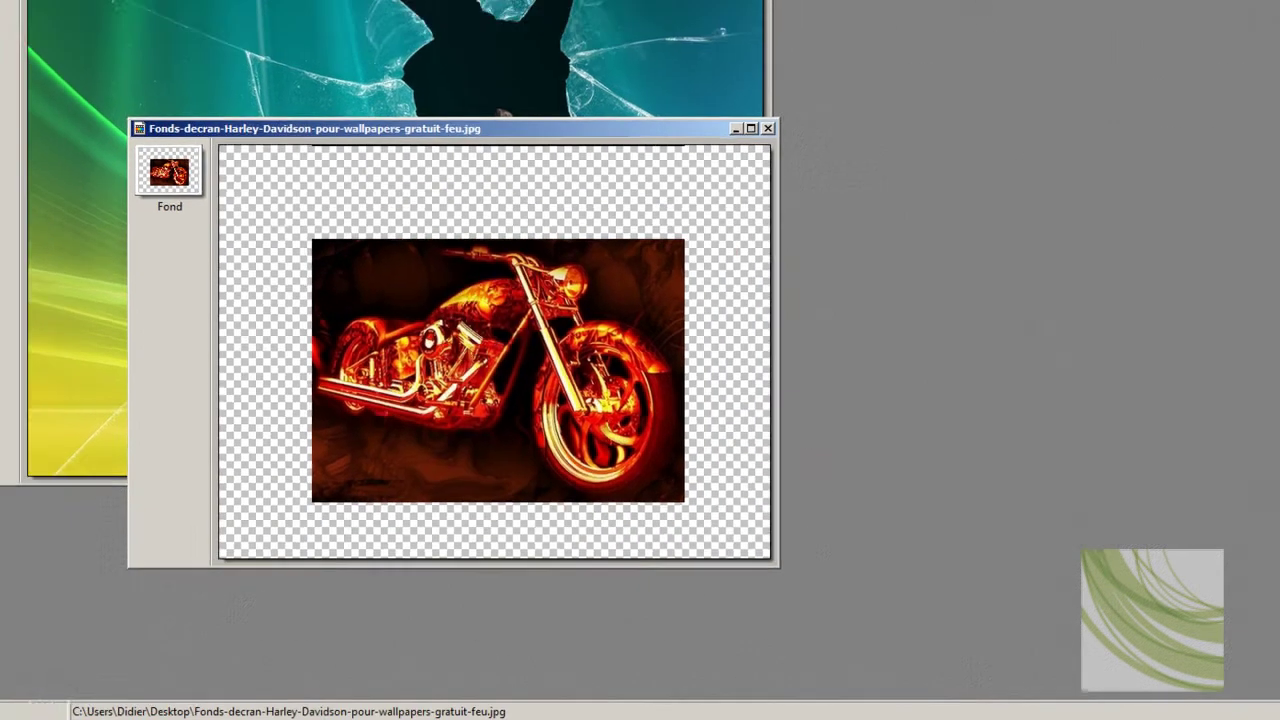
Try to clear the background beneath the motorcycle with one freehand selection along its underside.
click(680, 370)
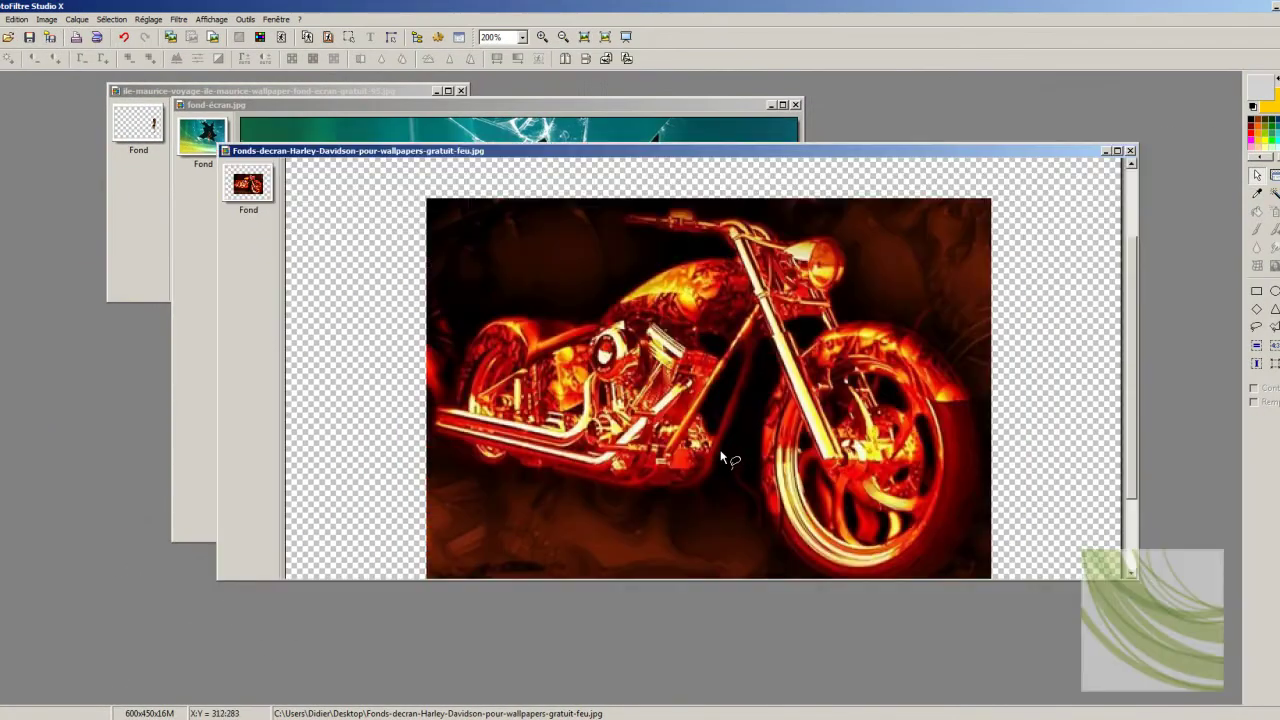
mouse_move(720, 451)
mouse_down()
mouse_move(701, 487)
mouse_move(661, 489)
mouse_up()
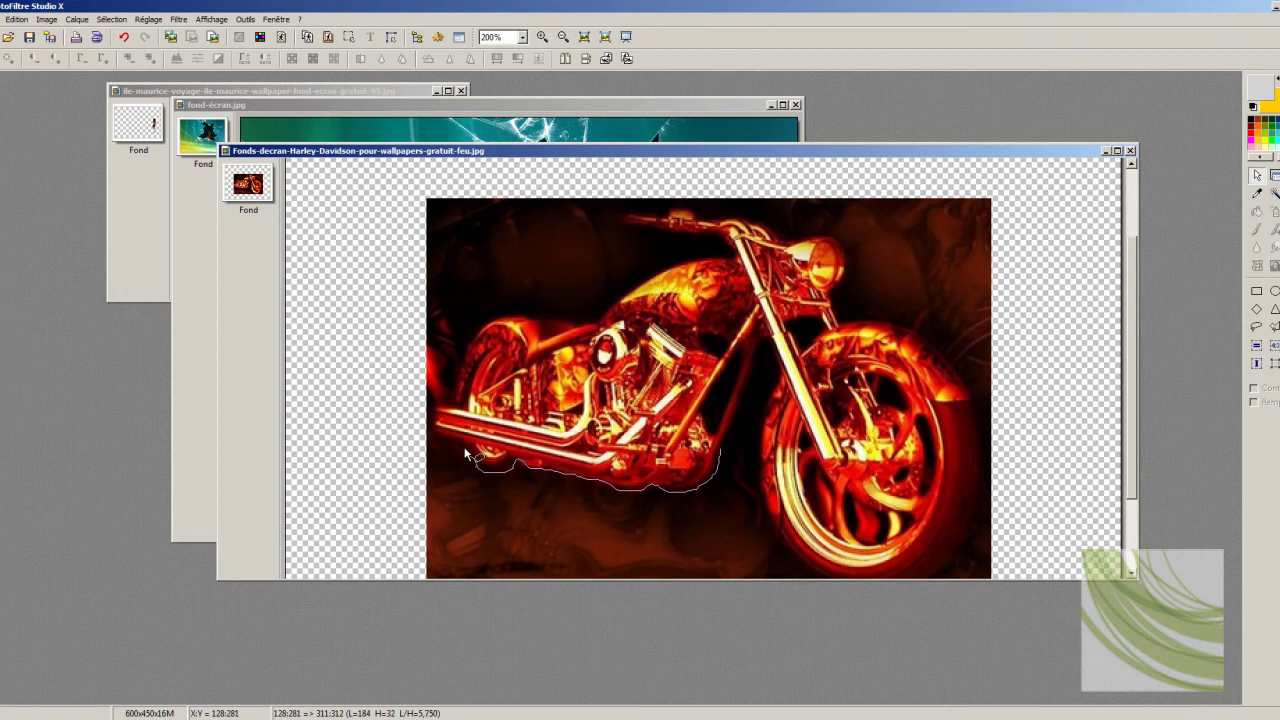
drag(727, 484, 720, 455)
right_click(690, 330)
click(729, 380)
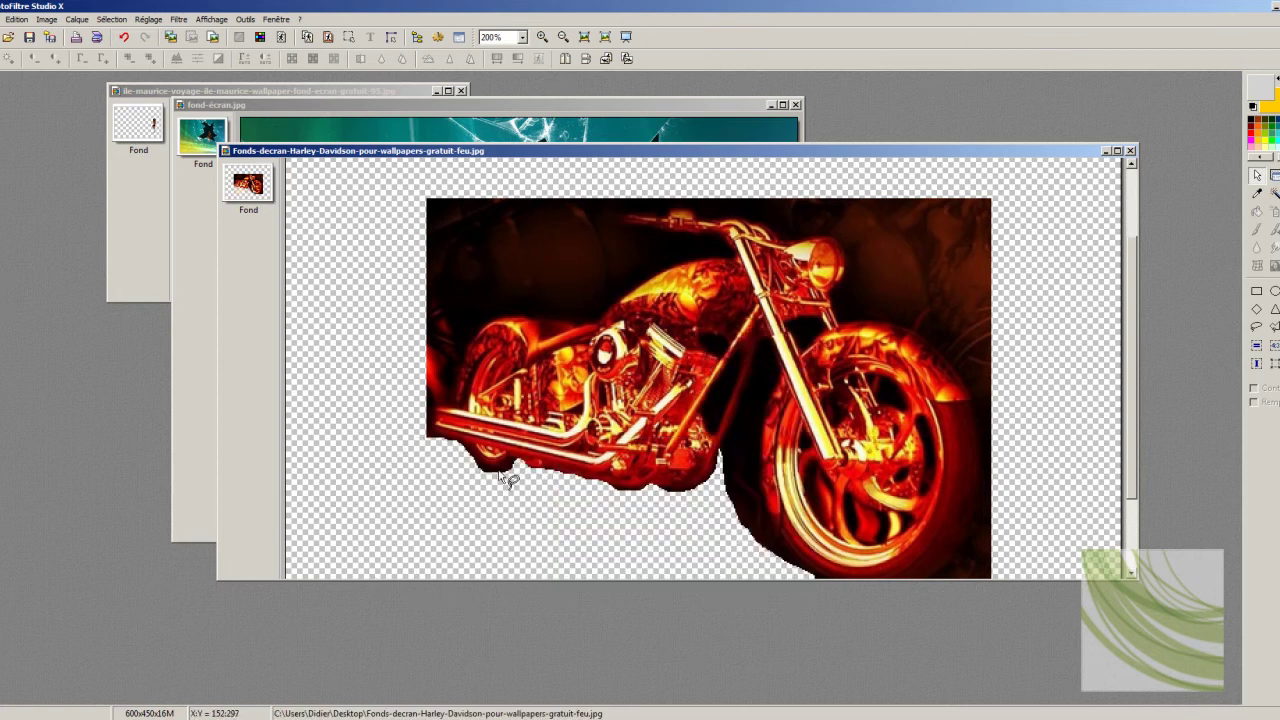
key(ctrl+z)
Delete the background beneath the exhaust and engine, as far as the front wheel, with freehand selections.
drag(411, 447, 502, 542)
key(Delete)
key(Delete)
click(560, 372)
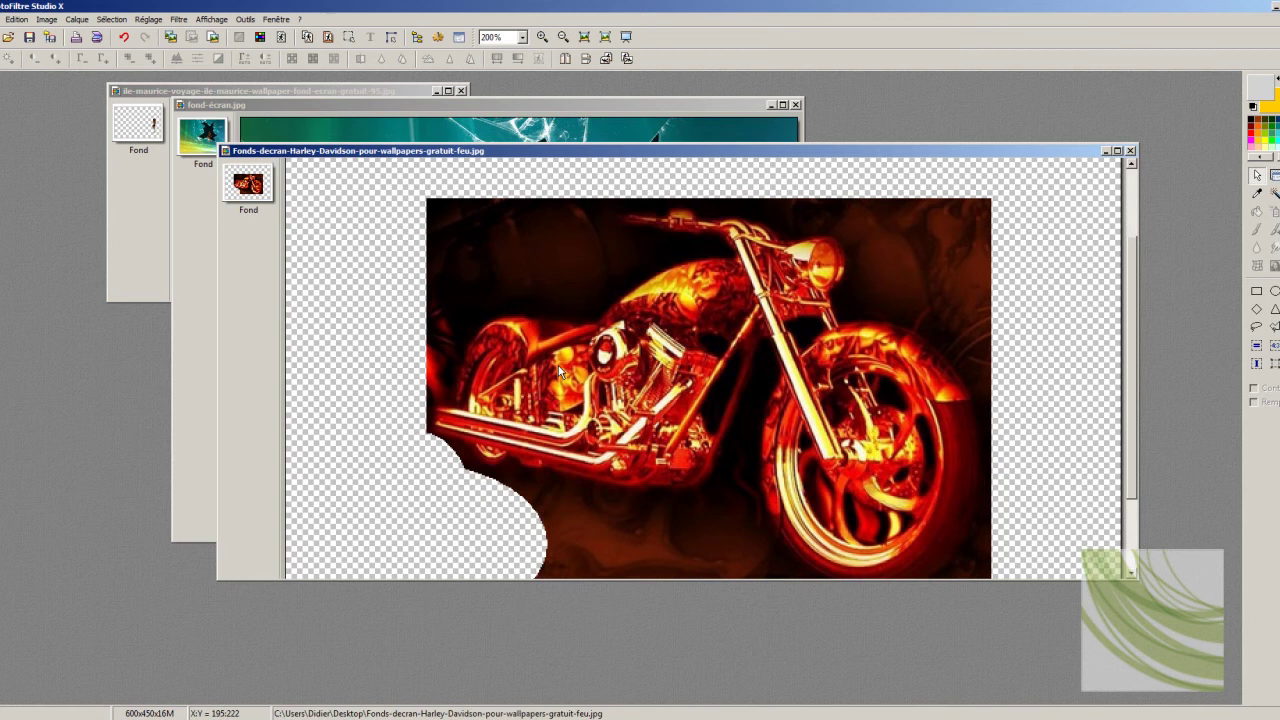
drag(489, 470, 512, 474)
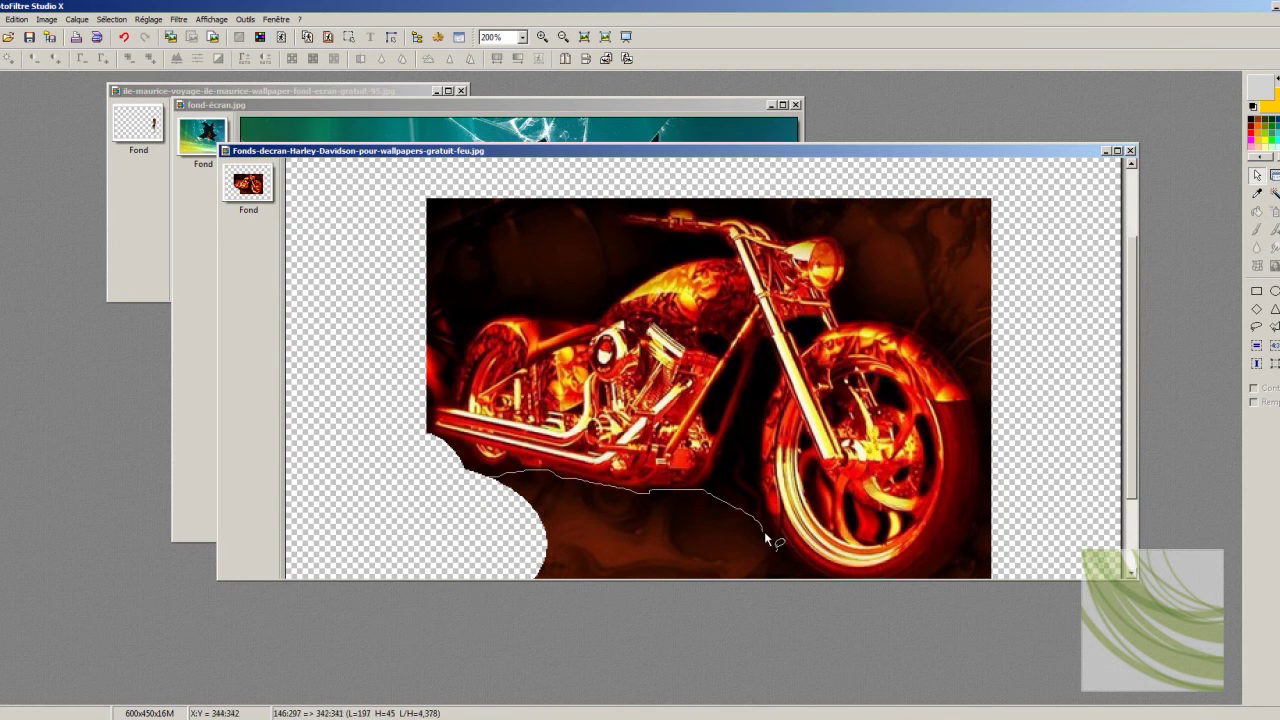
drag(766, 540, 576, 534)
key(Delete)
Clear the dark gaps in the motorcycle's frame behind the front fork using the magic wand at tolerance 30.
click(1275, 192)
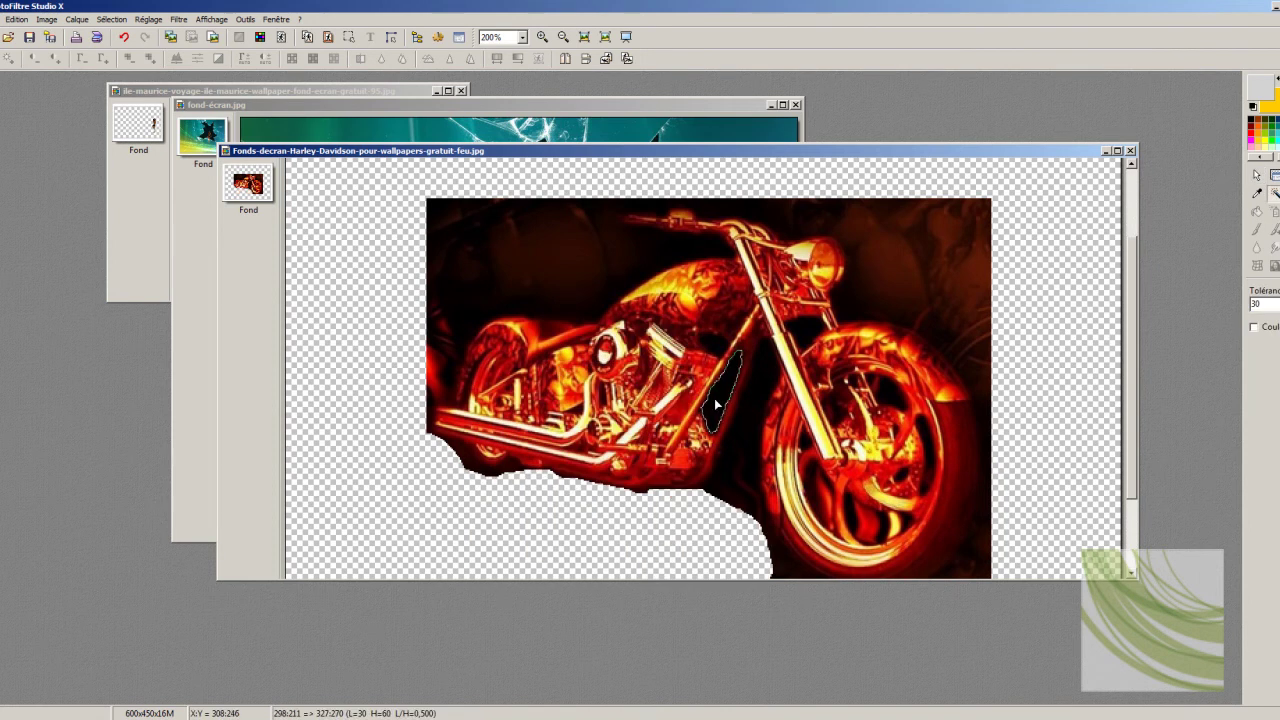
click(714, 398)
key(Delete)
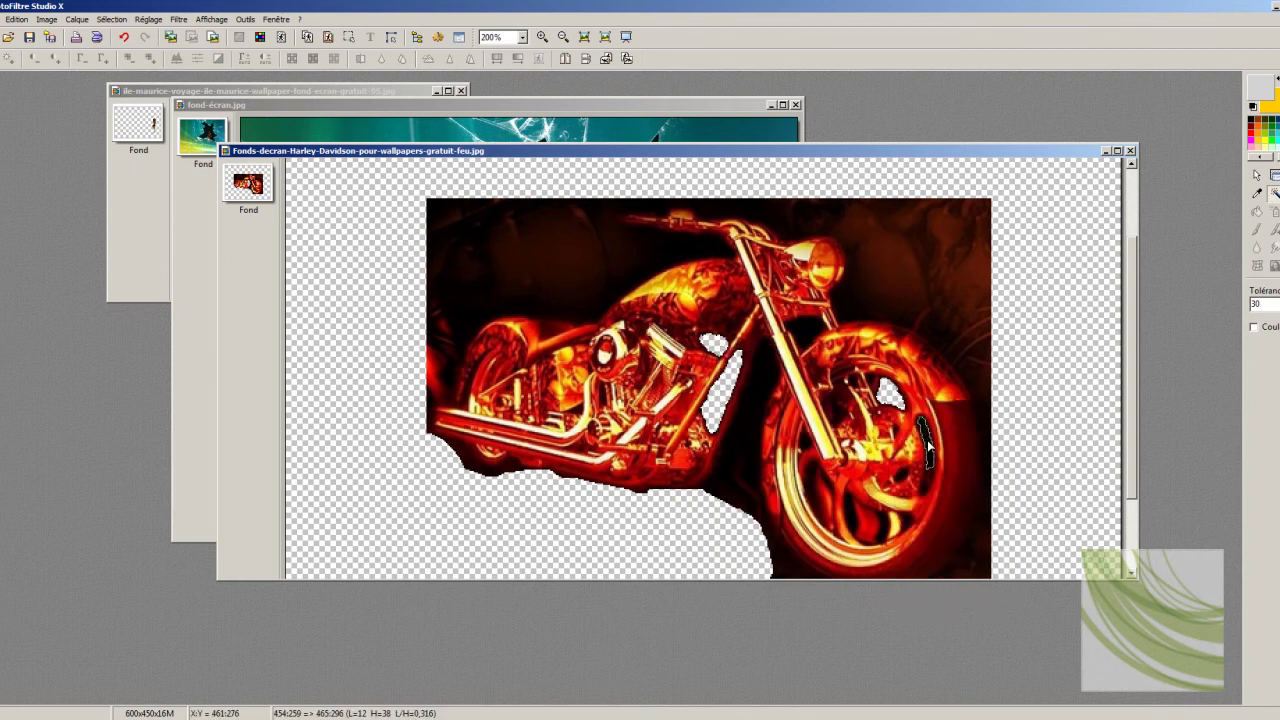
Clear the dark gaps between the front wheel's spokes and the area between the front wheel and the frame.
right_click(896, 470)
right_click(852, 308)
click(876, 378)
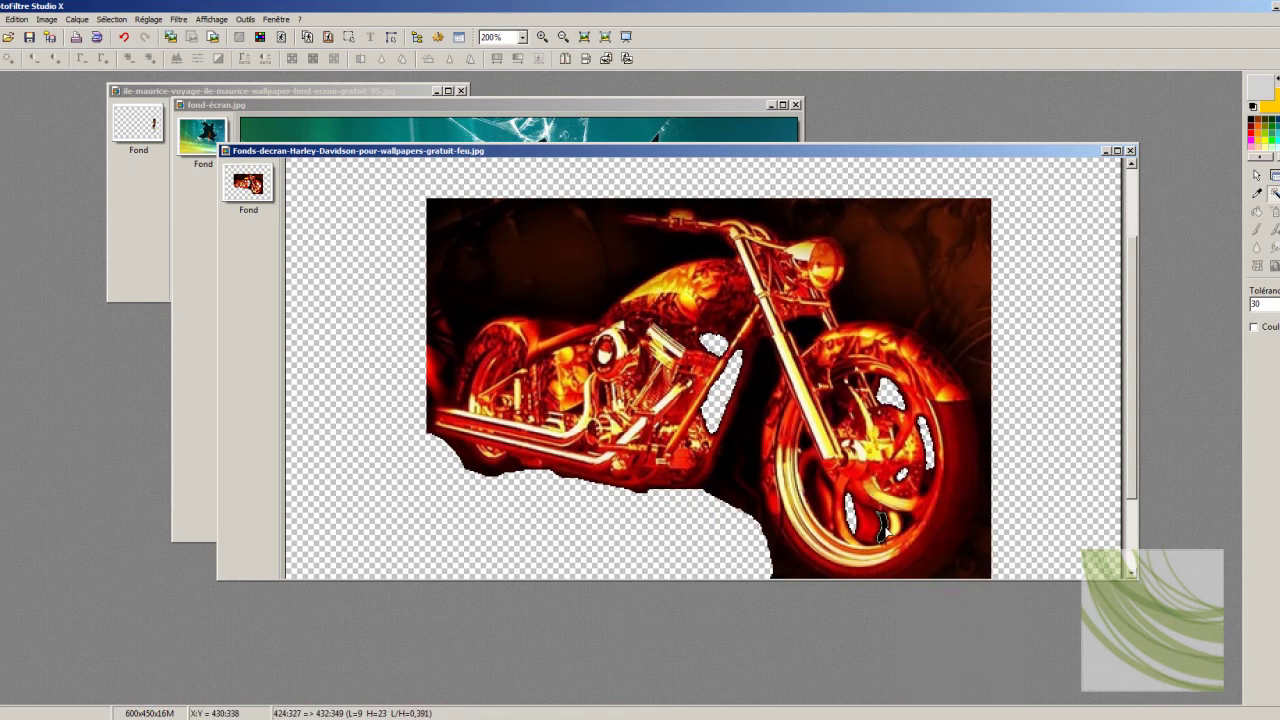
right_click(884, 520)
right_click(886, 304)
right_click(906, 311)
click(933, 513)
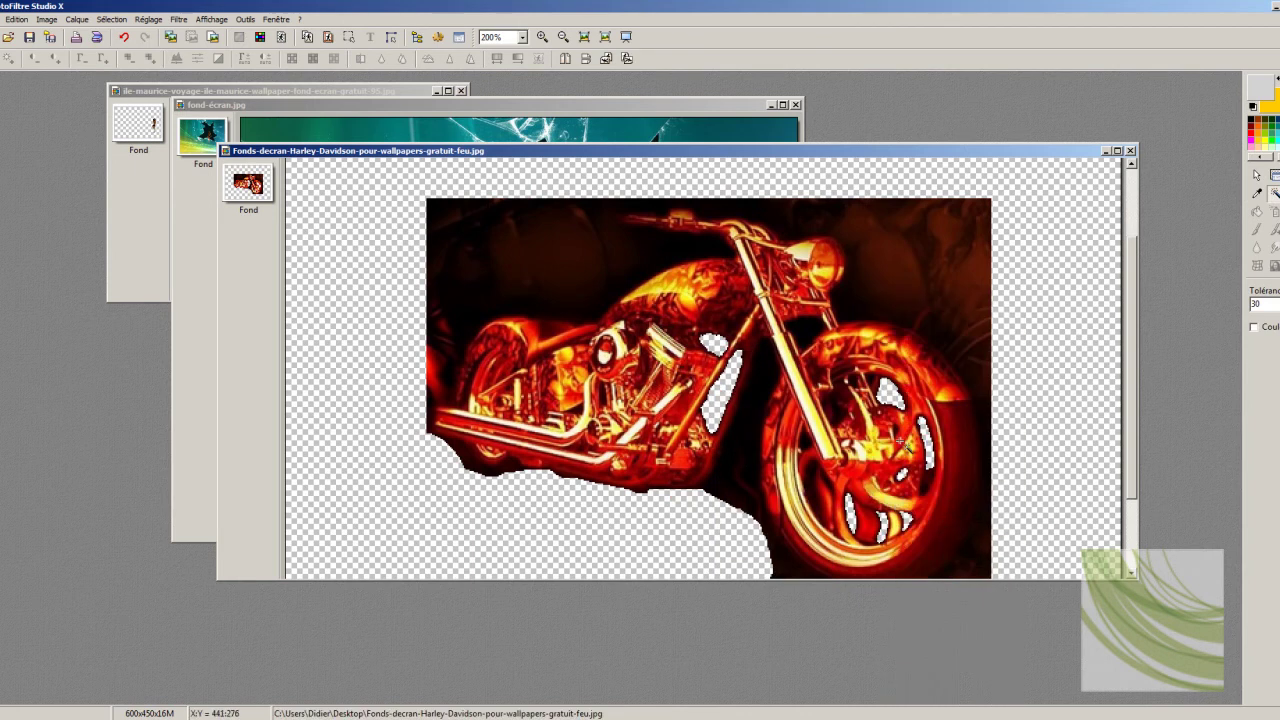
drag(849, 378, 858, 389)
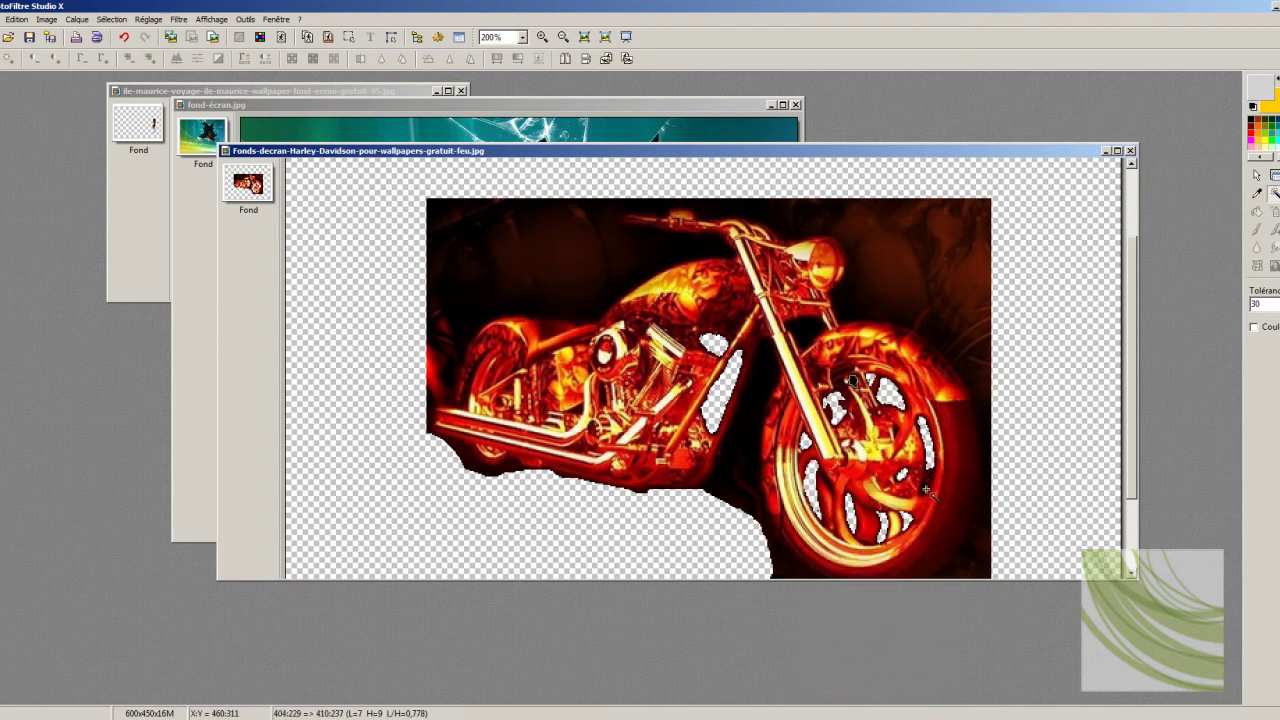
click(752, 397)
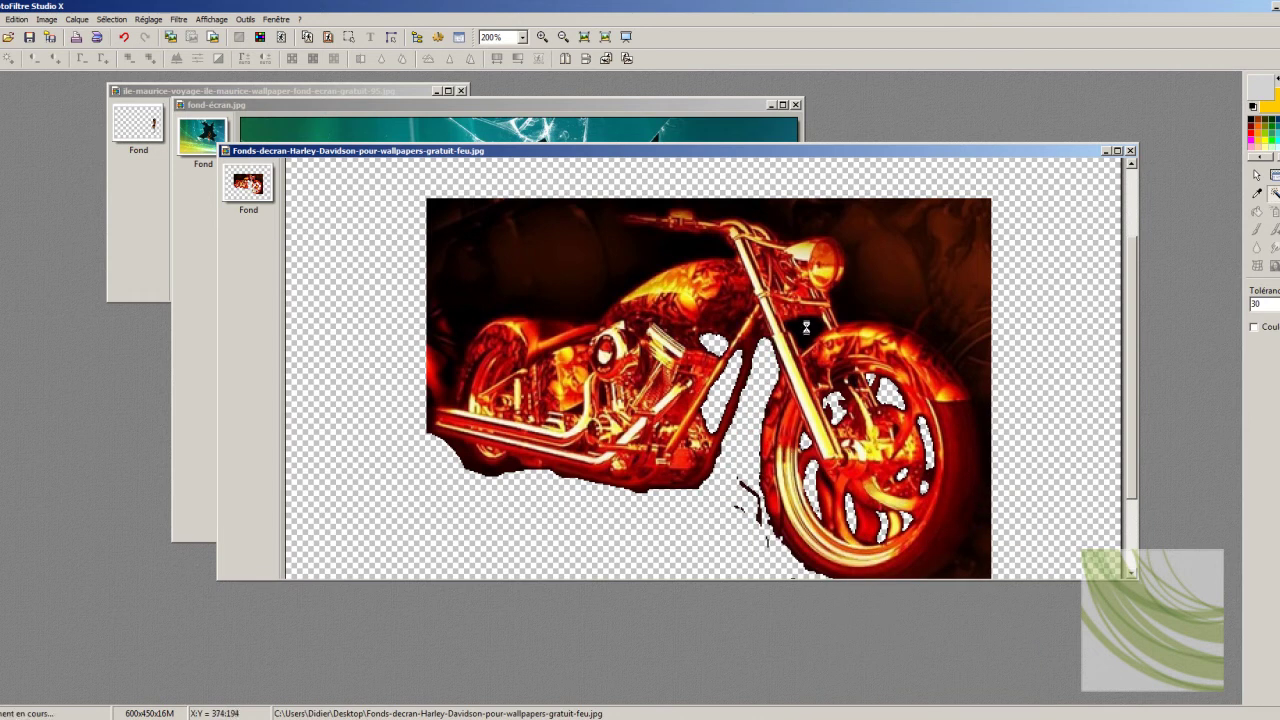
Try to clear the dark background above the seat and tank with the magic wand at tolerance 30.
right_click(538, 256)
click(558, 294)
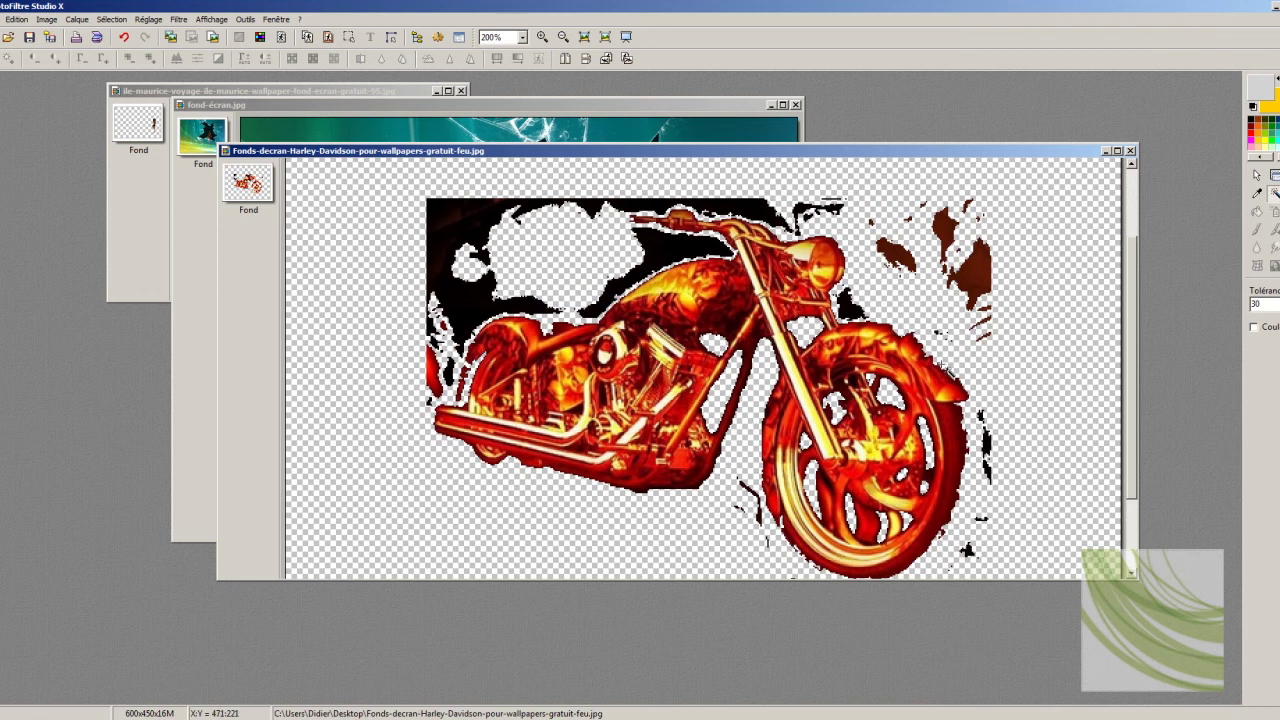
key(ctrl+z)
Set the magic wand tolerance to 12 and clear background areas above the seat and tank and beside the headlight.
click(1267, 355)
click(539, 244)
right_click(539, 244)
click(561, 294)
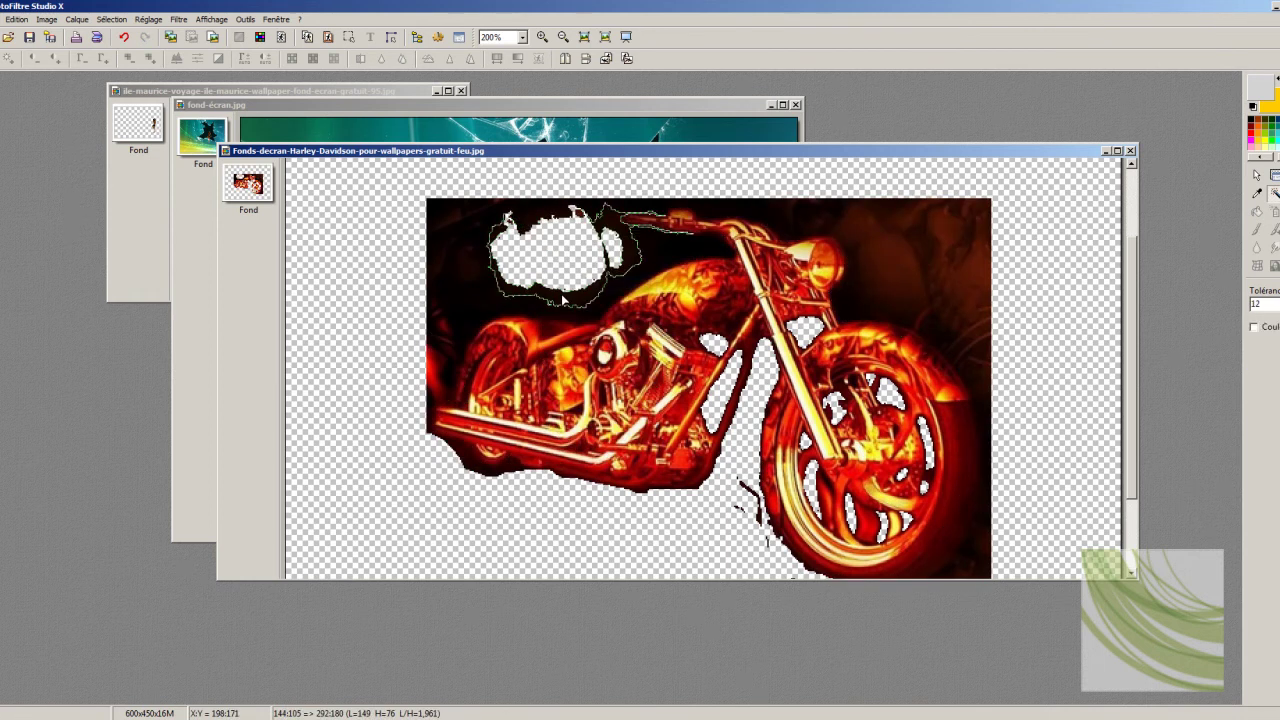
click(545, 308)
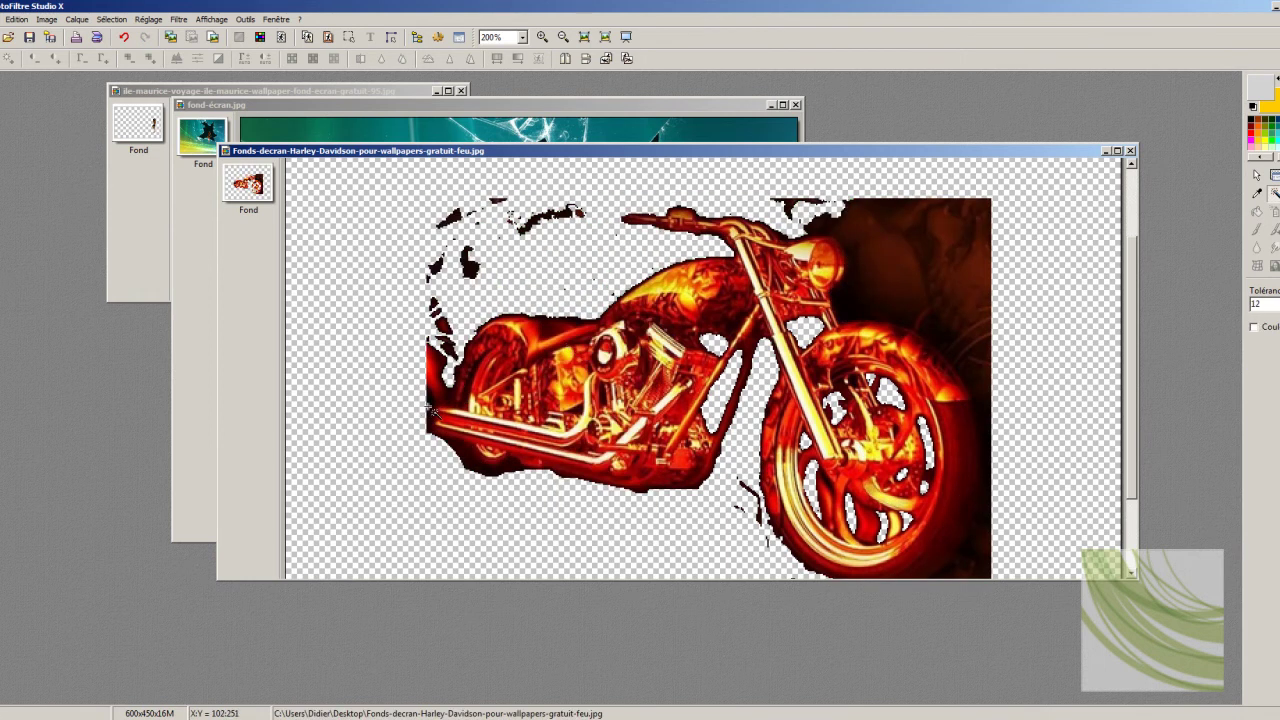
click(880, 250)
key(Delete)
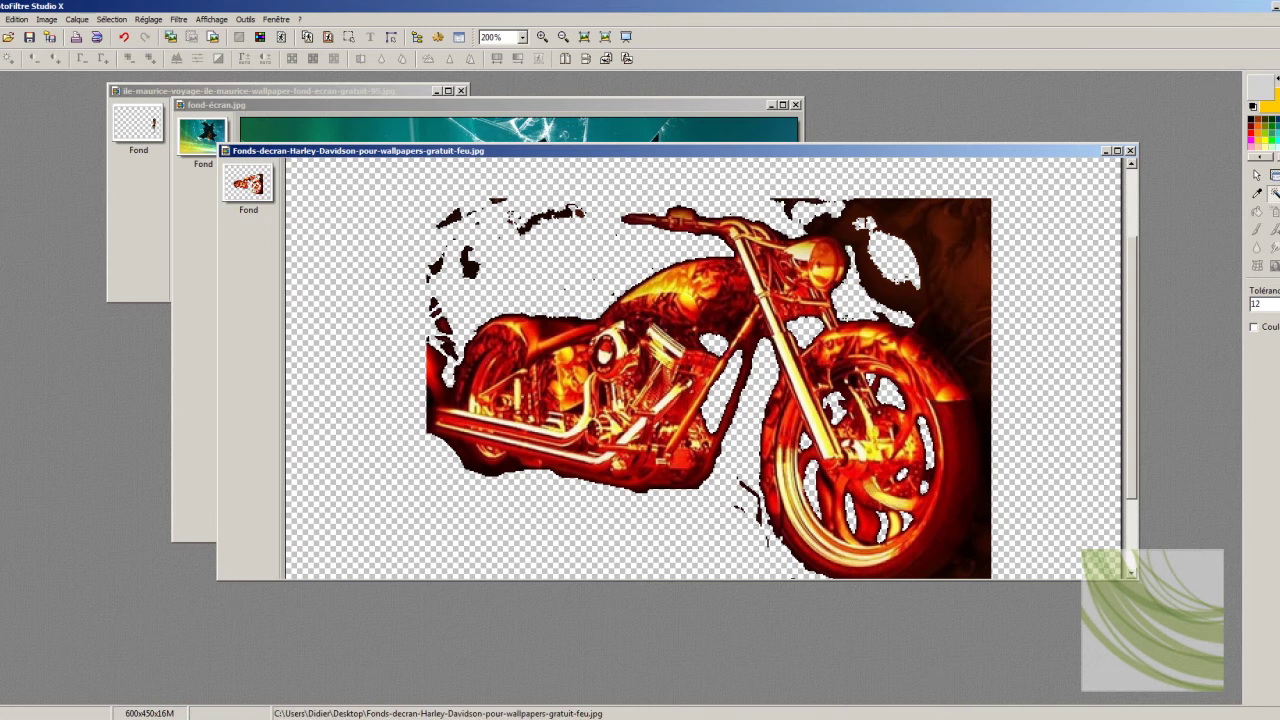
right_click(935, 235)
Try to clear the dark background around the headlight and front wheel with the magic wand at tolerance 20.
click(824, 214)
right_click(824, 214)
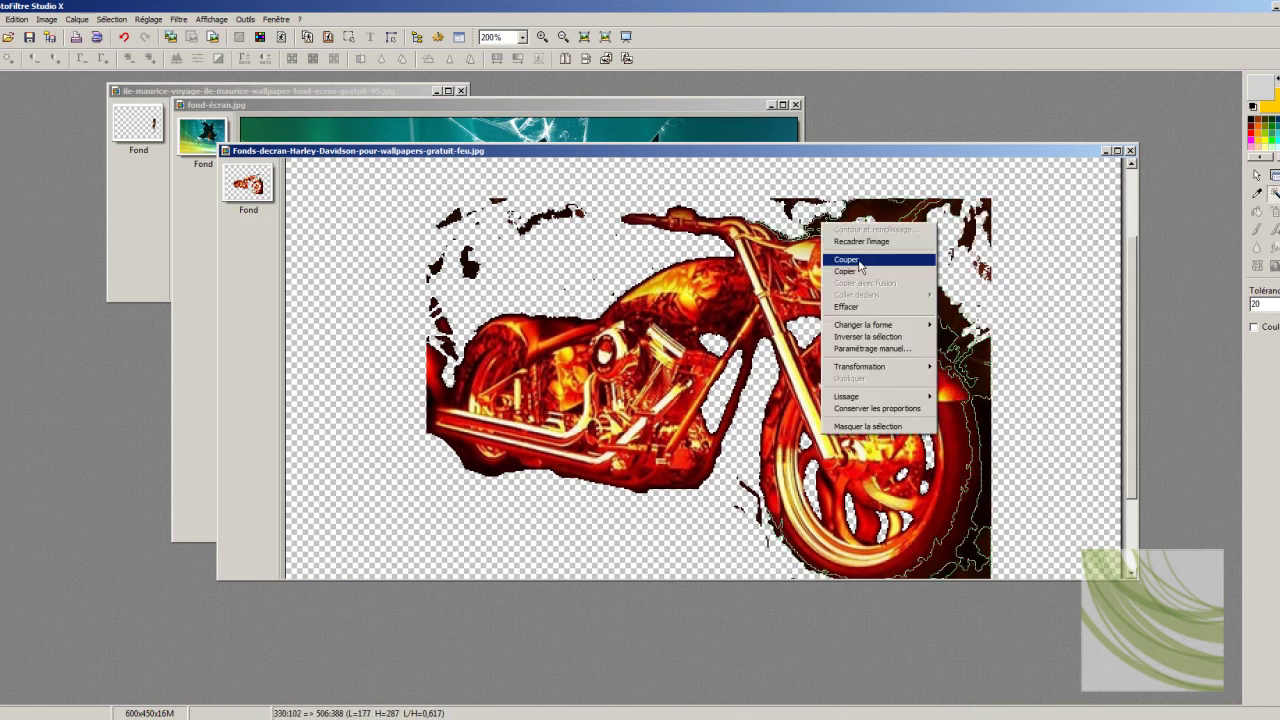
click(846, 264)
key(ctrl+z)
Lasso the dark background in front of the front fender and tire and cut it away, including the thin sliver along the tire's edge.
click(1257, 175)
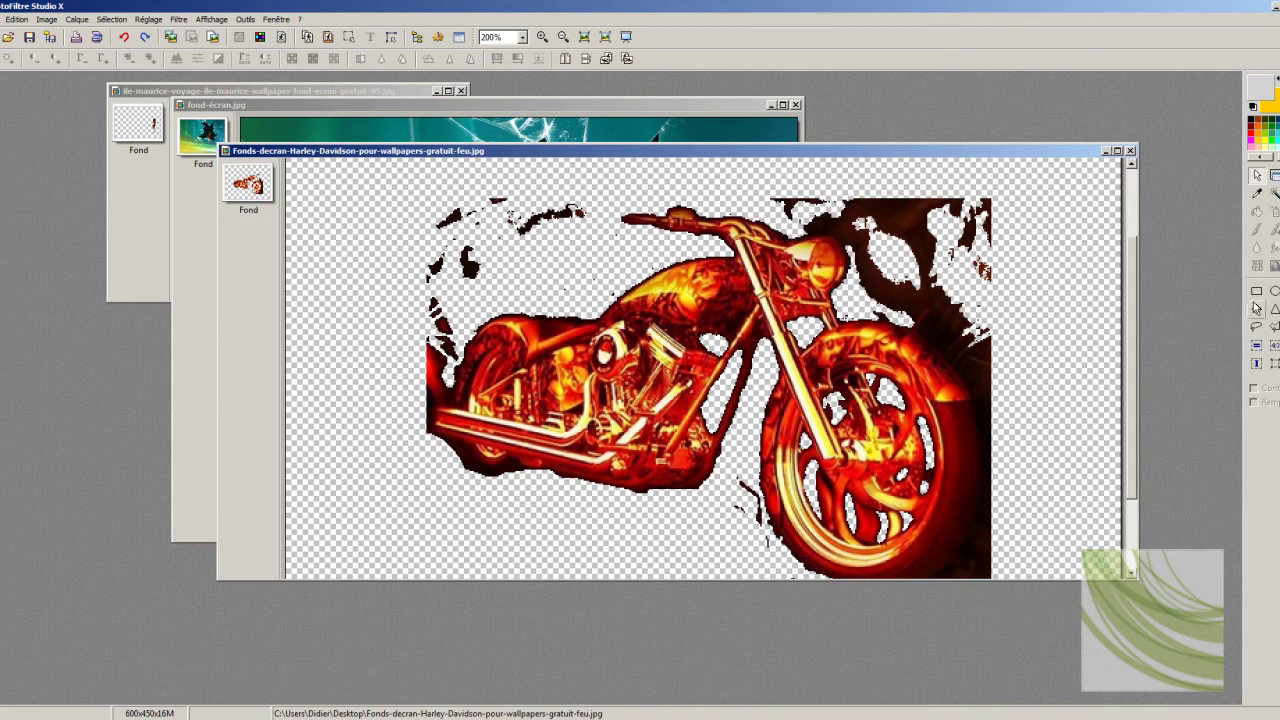
drag(966, 398, 941, 345)
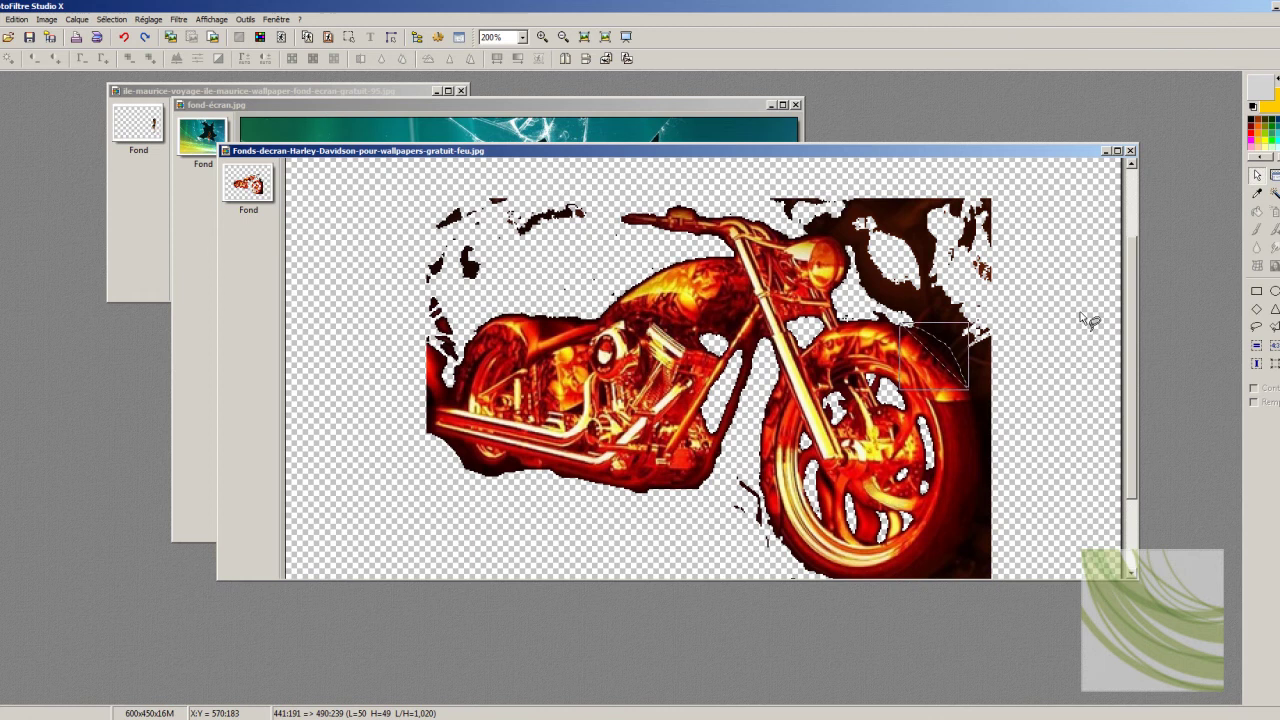
drag(1088, 320, 1052, 413)
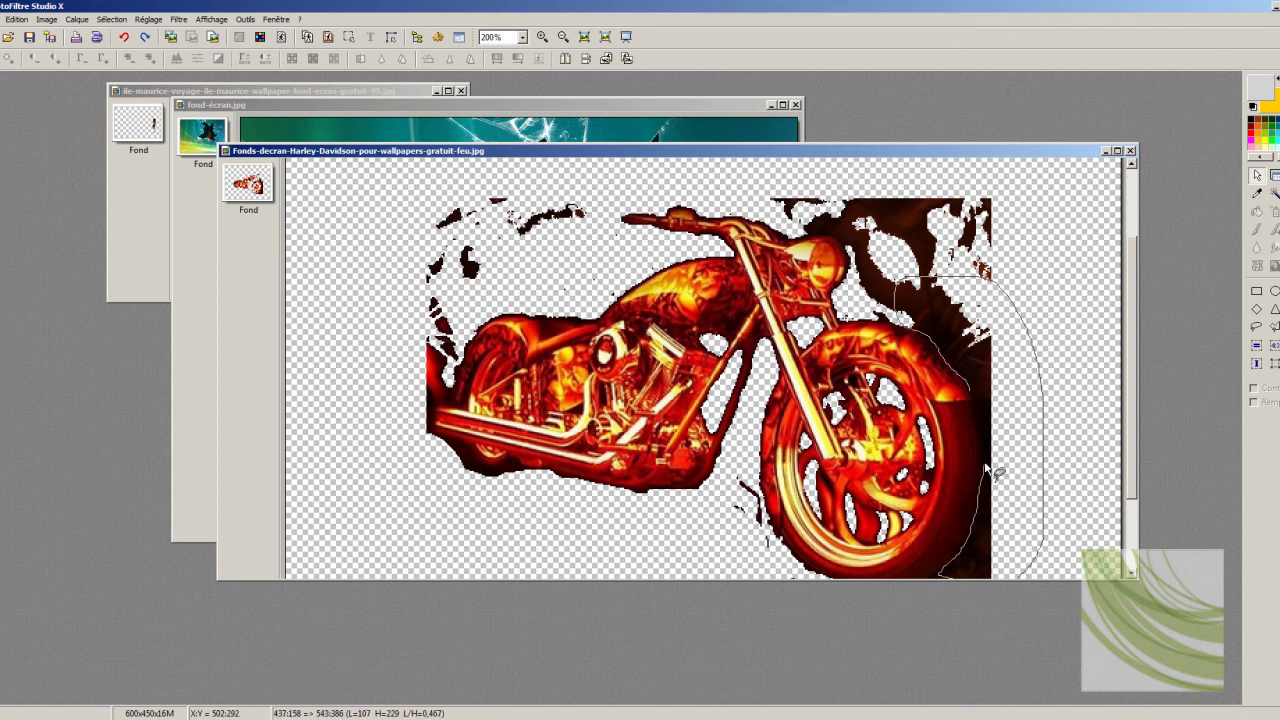
drag(986, 466, 985, 396)
right_click(970, 340)
click(985, 409)
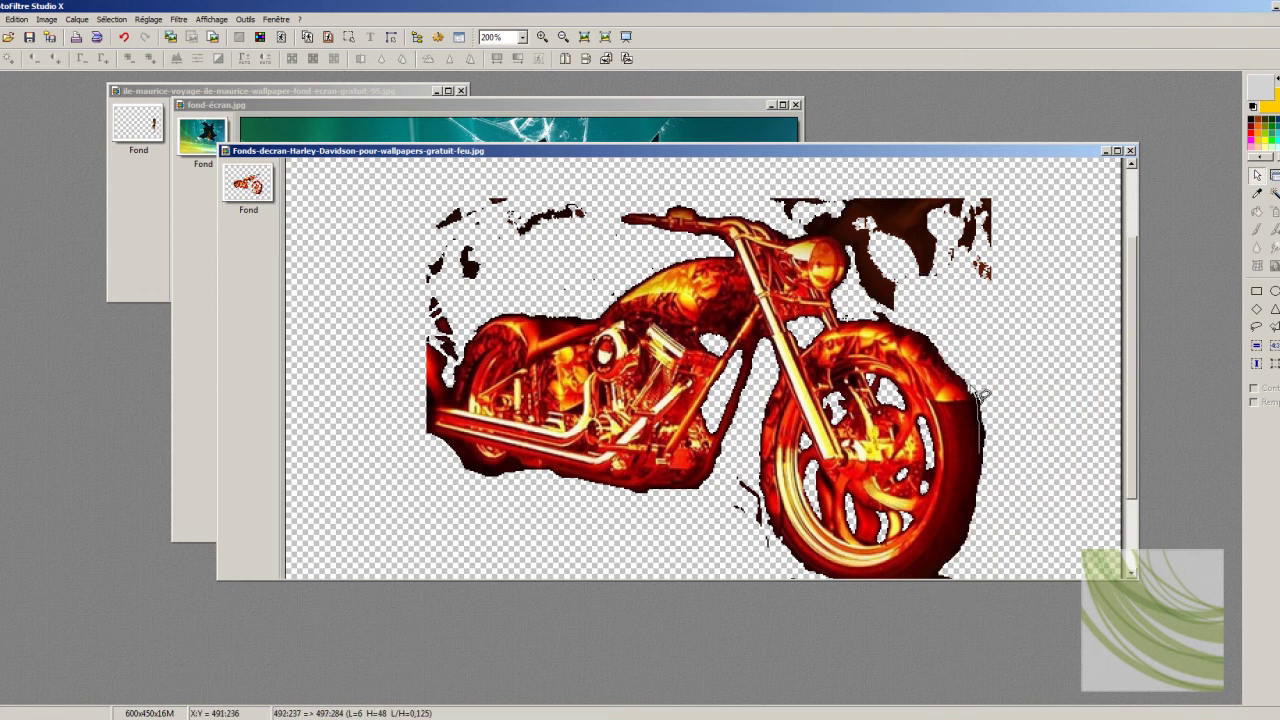
right_click(966, 354)
click(1060, 541)
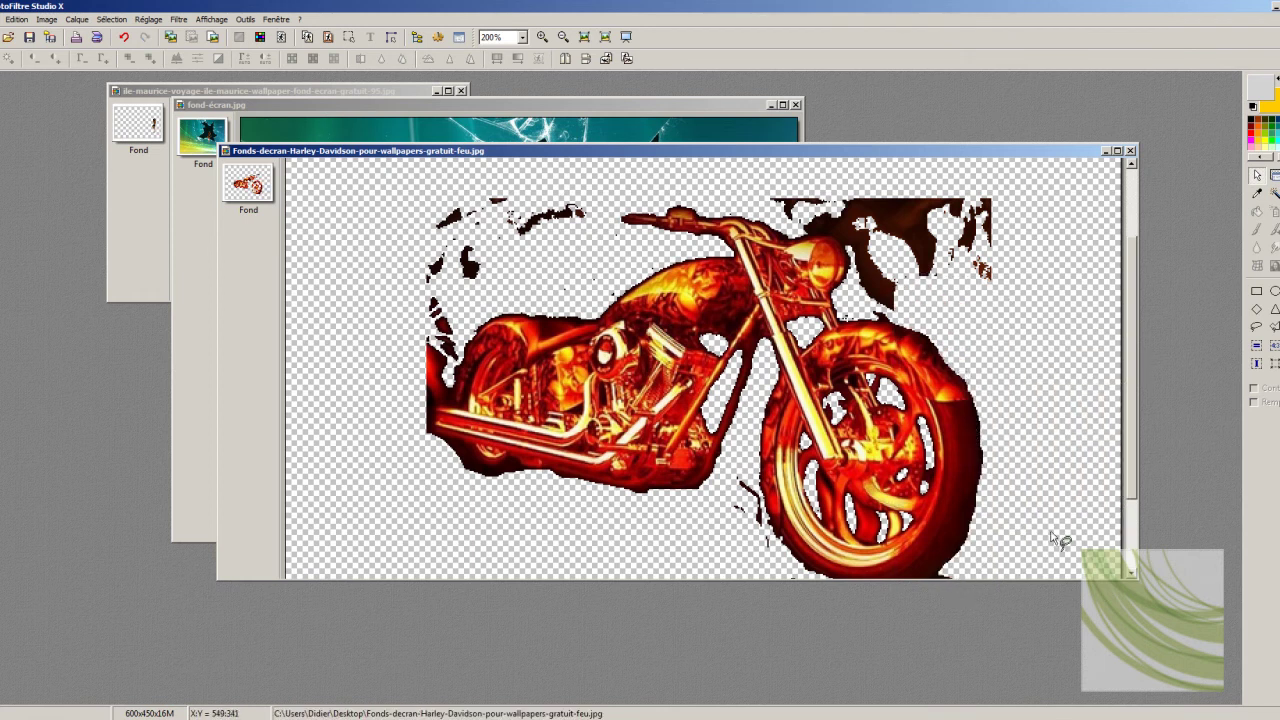
Lasso the dark remnants beneath the front wheel, following the tire's lower edge, and cut them away.
scroll(942, 485, down, 3)
mouse_move(920, 509)
mouse_down()
mouse_move(957, 551)
mouse_move(966, 540)
mouse_up()
right_click(966, 540)
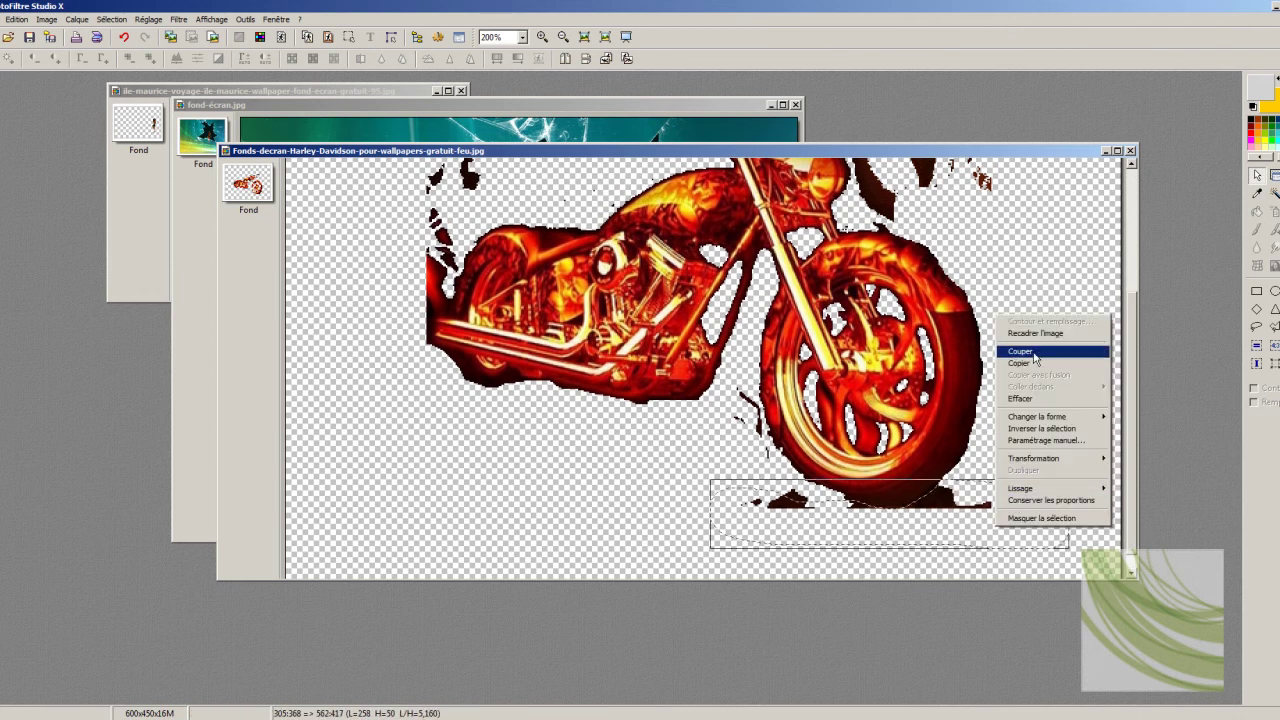
click(1010, 349)
Erase the remaining dark patches near the headlight, above the seat and behind the rear wheel with a large round eraser.
click(1257, 176)
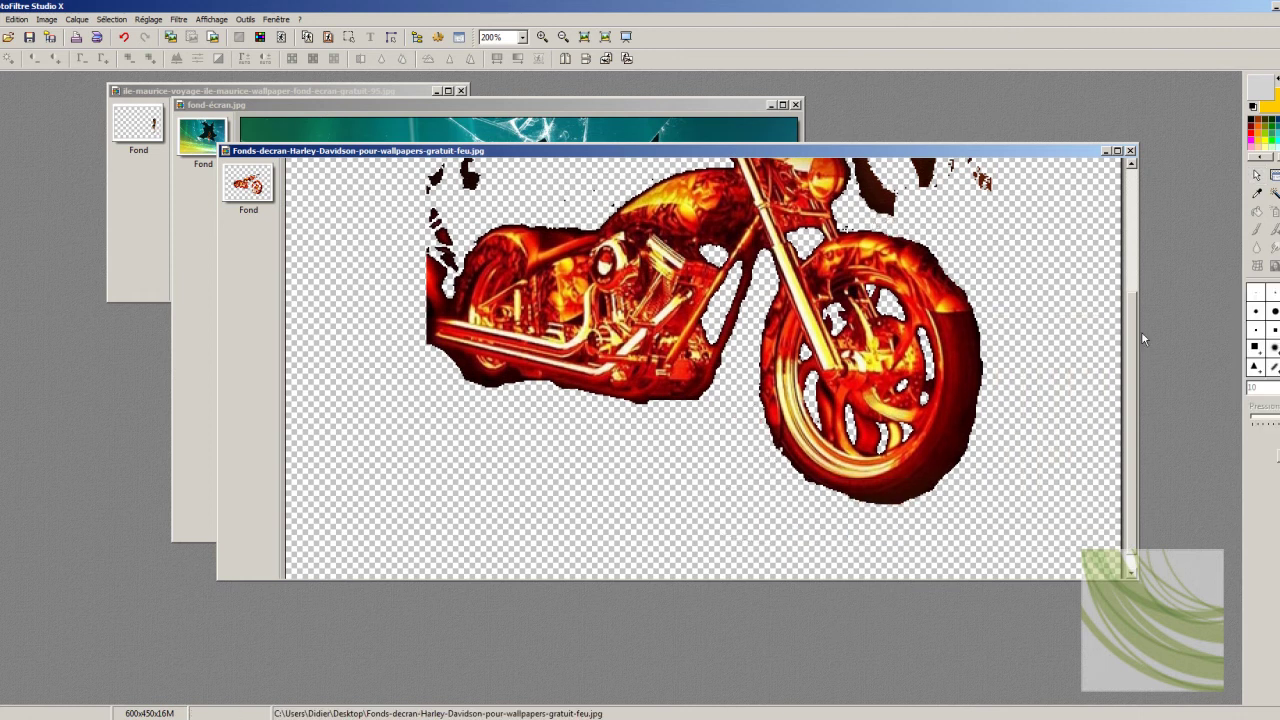
scroll(855, 345, up, 5)
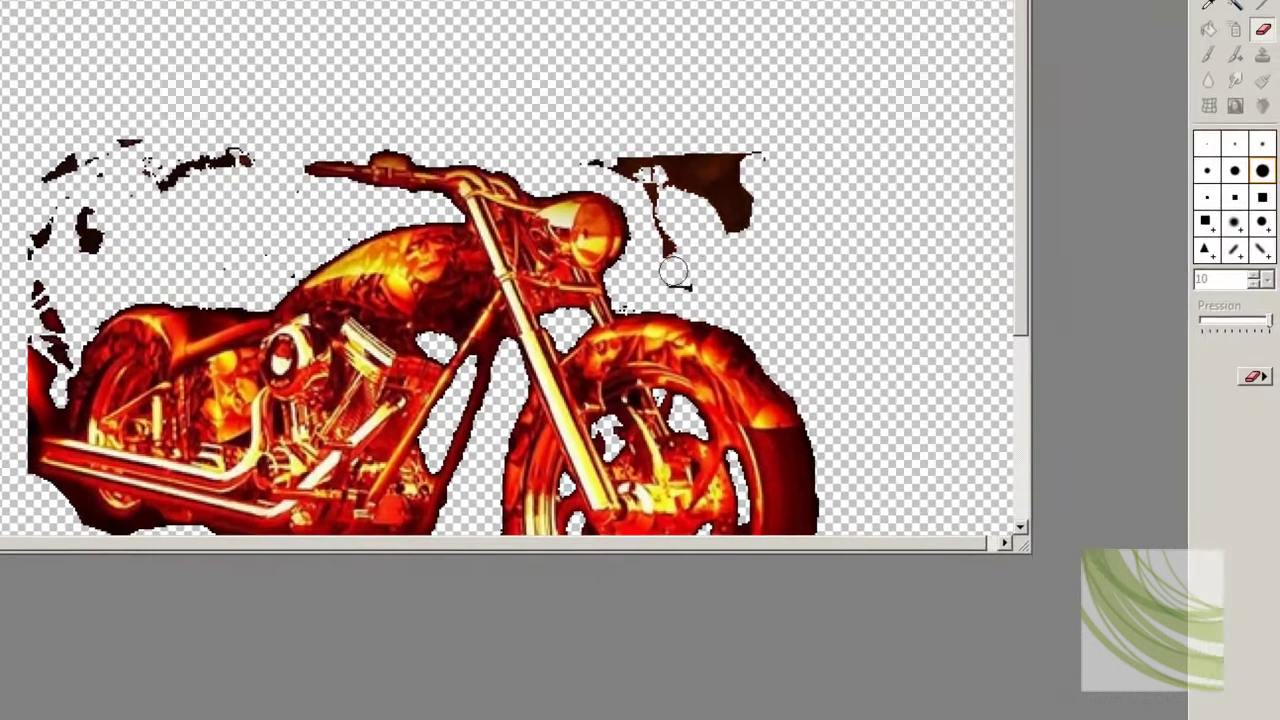
mouse_move(852, 300)
mouse_down()
mouse_move(938, 292)
mouse_move(912, 323)
mouse_up()
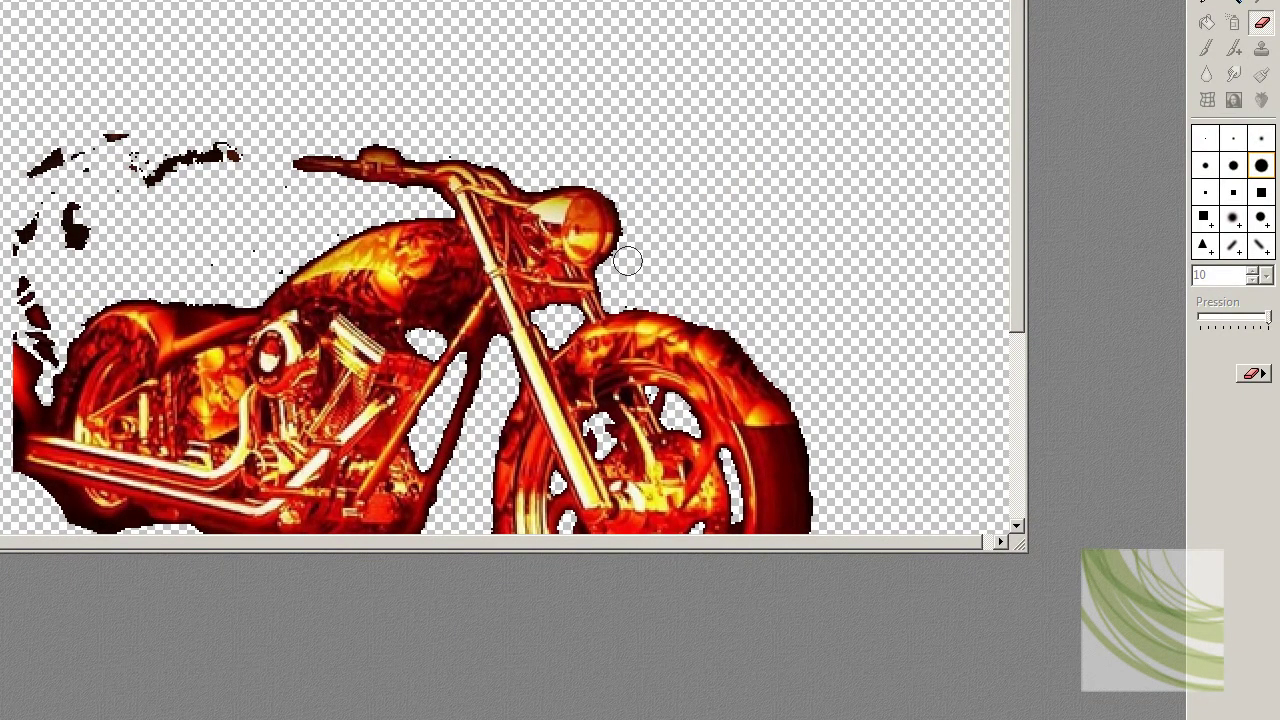
scroll(200, 415, down, 2)
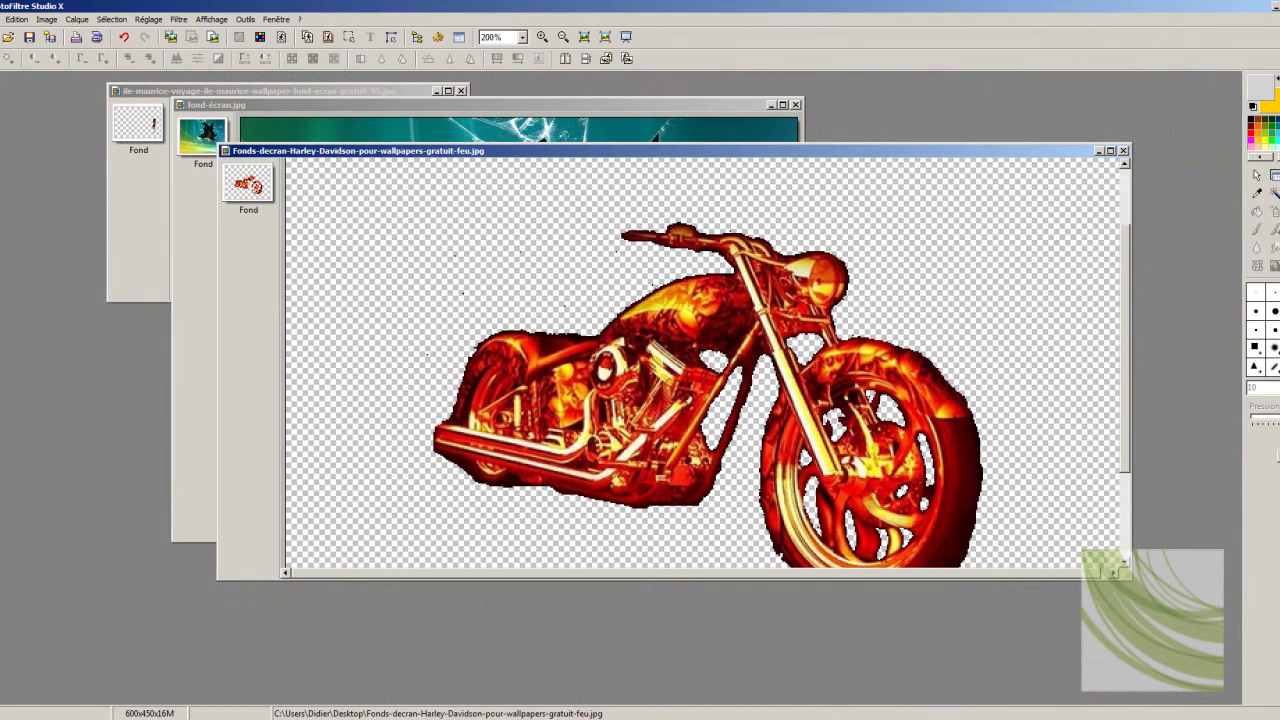
Trim leftover dark pixels around the motorcycle and beside its headlight using the magic wand at tolerance 20.
click(1274, 192)
right_click(583, 342)
key(Escape)
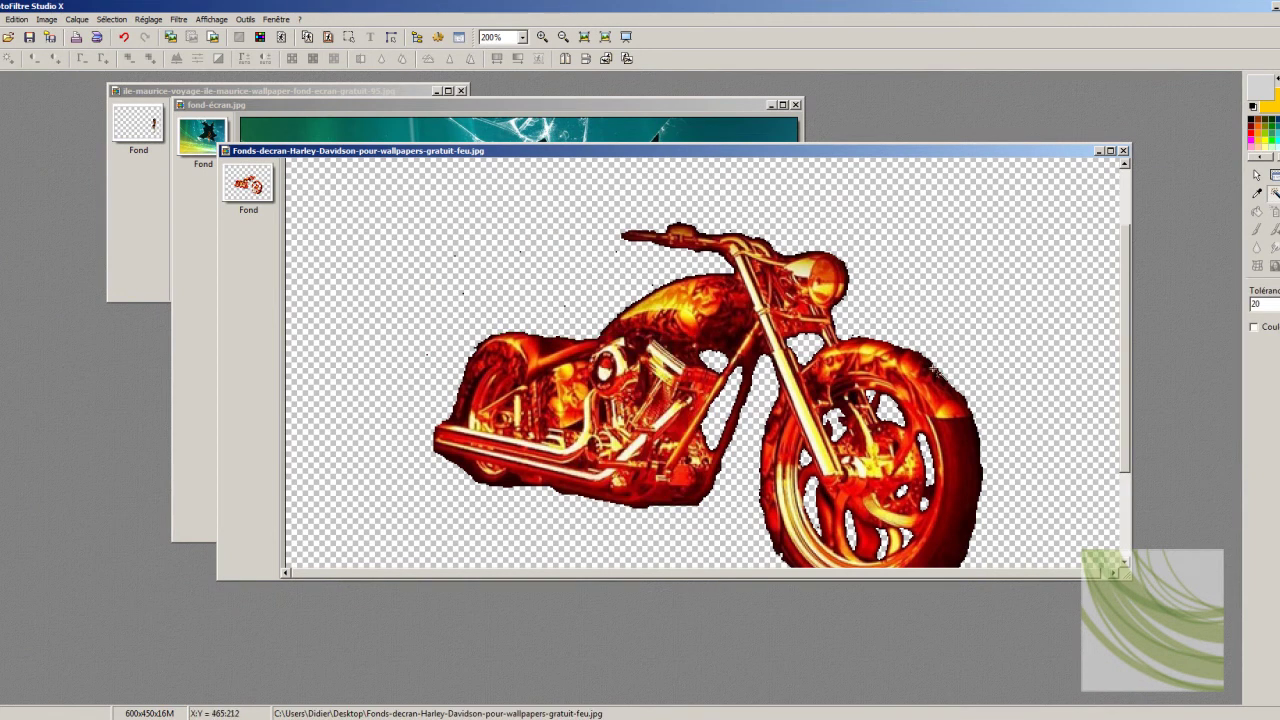
right_click(850, 283)
click(855, 314)
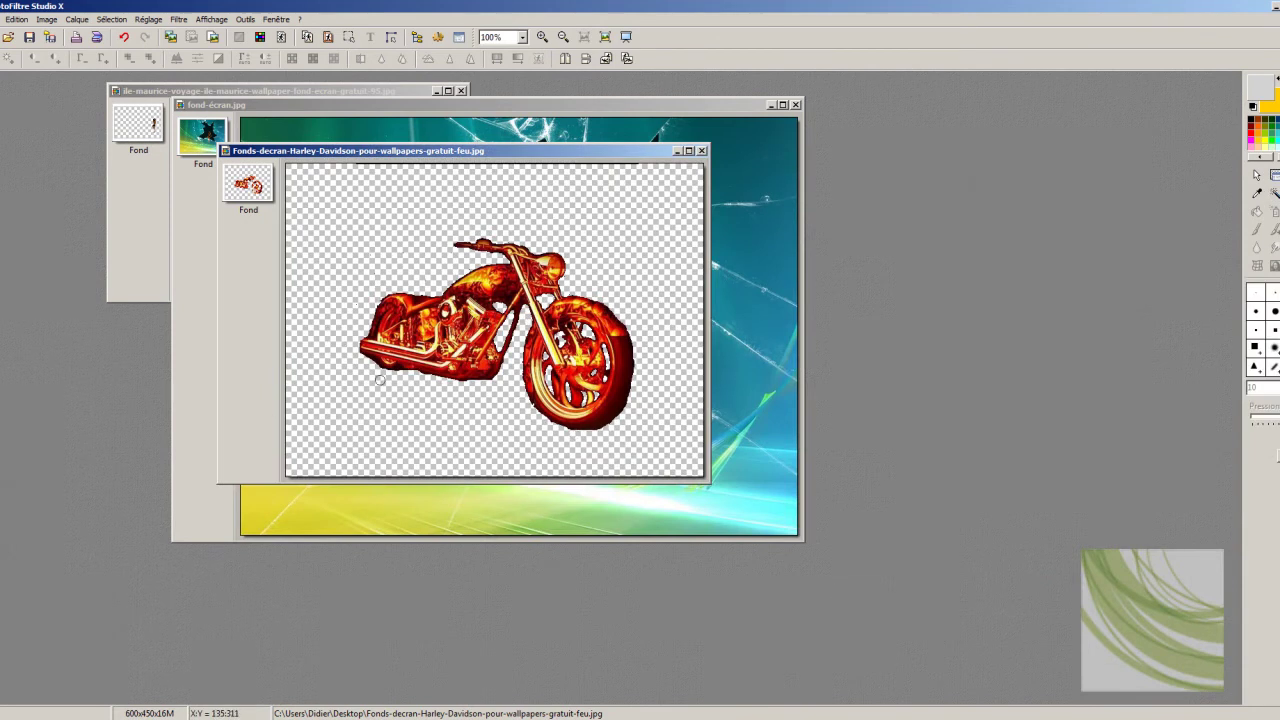
Copy the motorcycle cut-out, paste it into fond-écran.jpg and place it in the upper-left area beside the broken-glass hole.
right_click(422, 318)
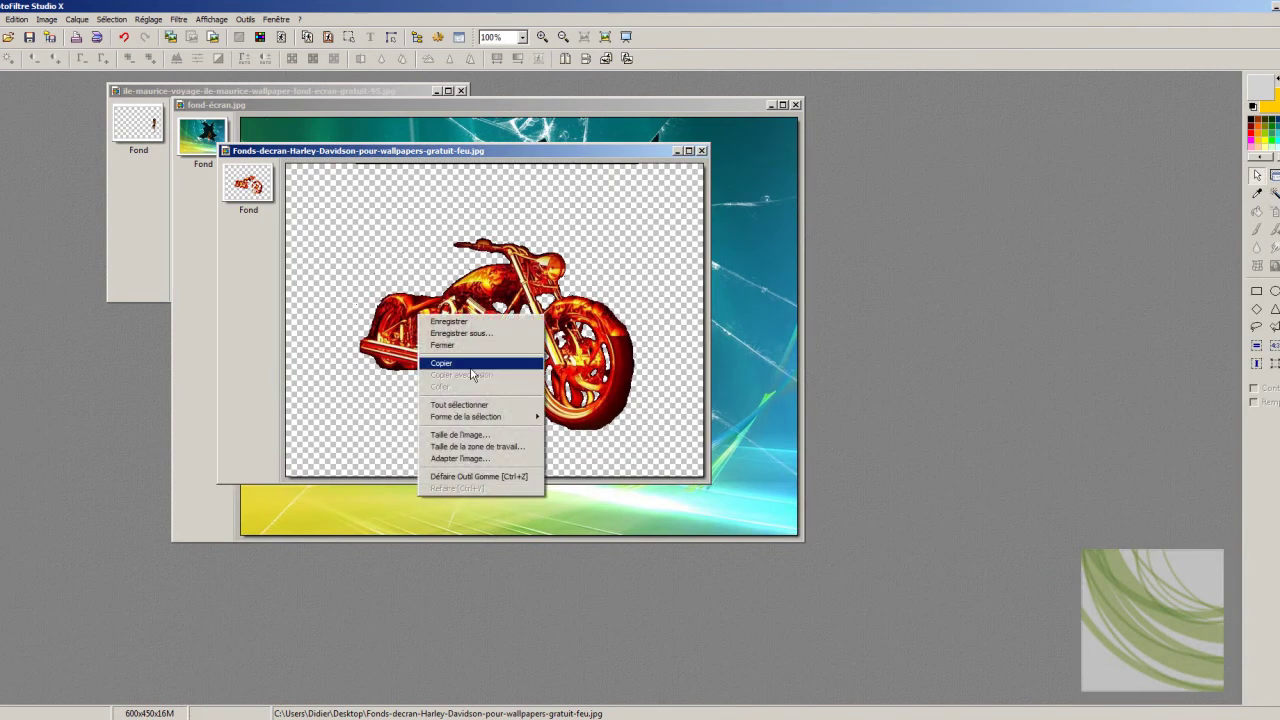
click(460, 362)
click(750, 400)
key(ctrl+v)
drag(504, 339, 363, 211)
Make the motorcycle layer's dark areas transparent and apply an edge effect to its outline.
click(77, 19)
mouse_move(114, 109)
click(362, 198)
click(77, 19)
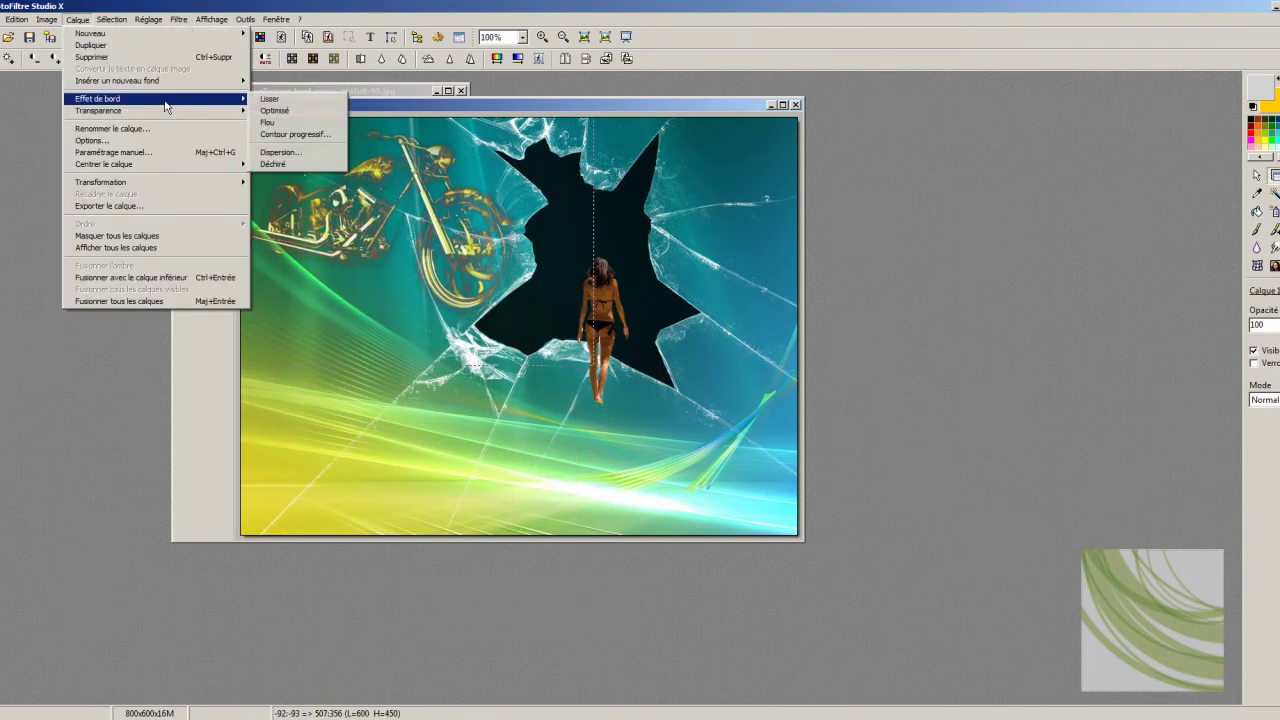
click(77, 19)
click(77, 19)
click(82, 20)
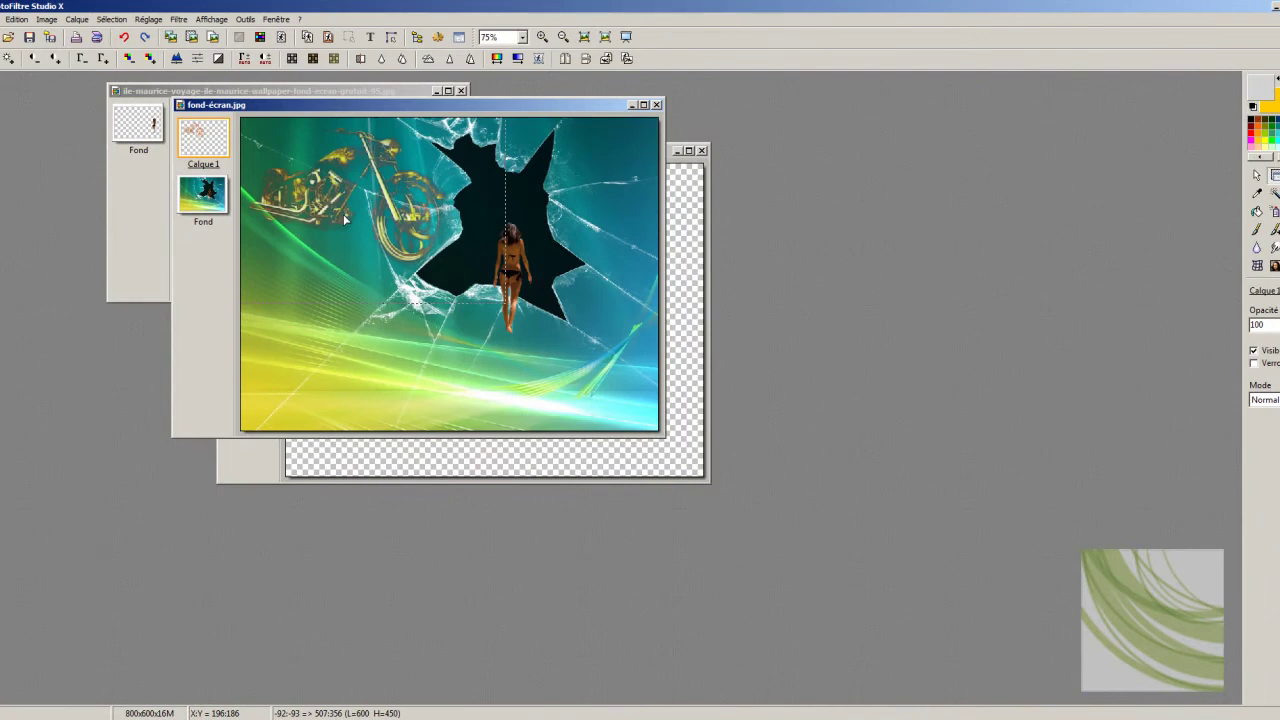
Merge the motorcycle layer into the wallpaper and close the motorcycle and beach images.
right_click(197, 128)
click(266, 334)
click(29, 37)
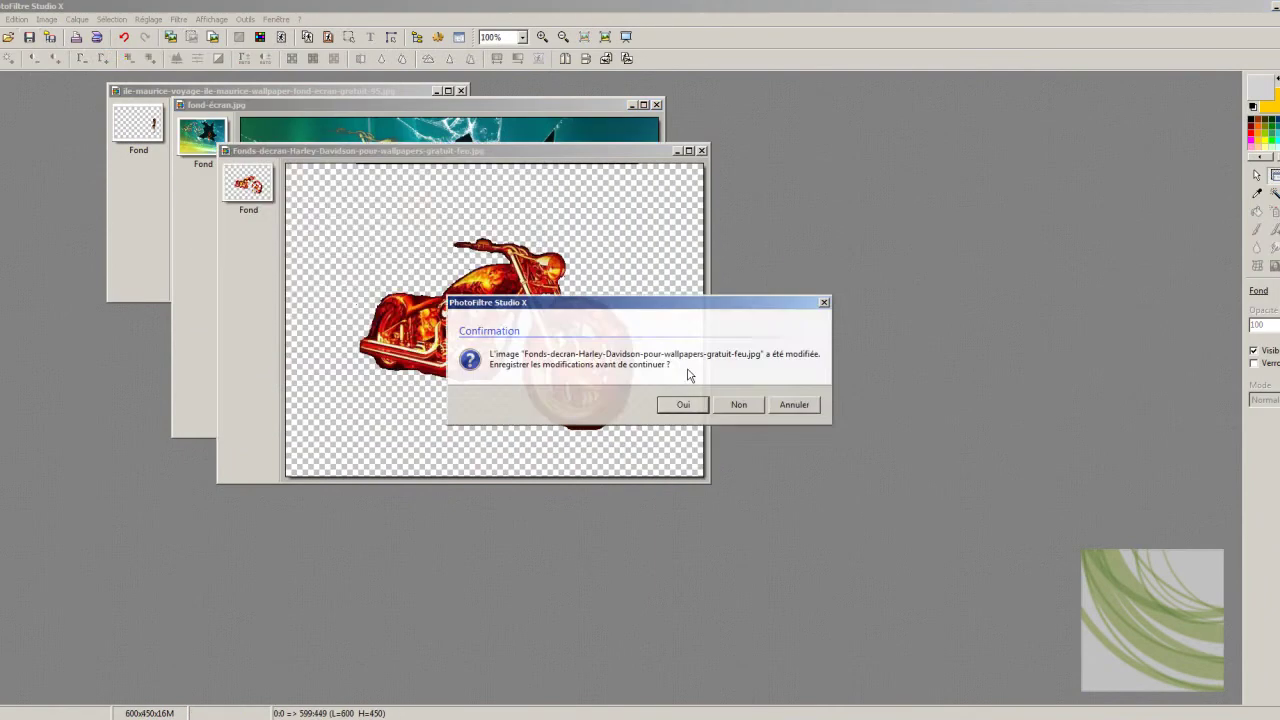
click(683, 404)
click(683, 404)
click(3, 19)
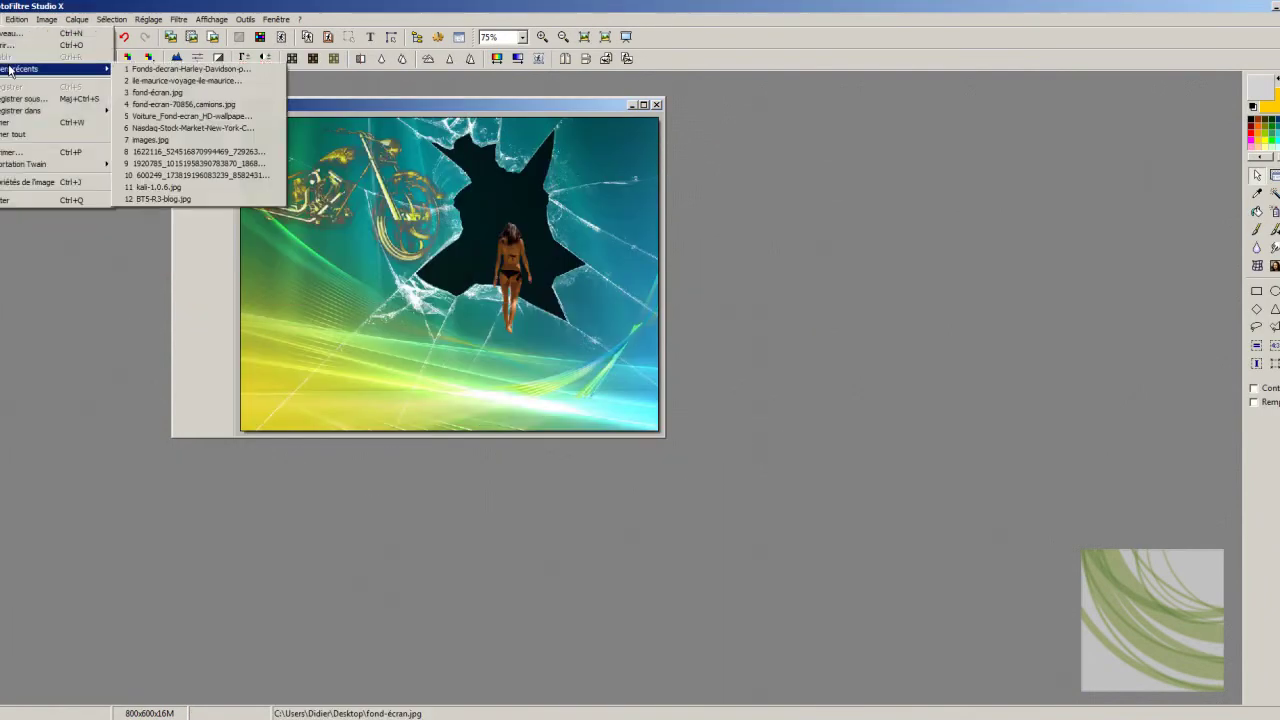
click(20, 68)
drag(771, 279, 779, 320)
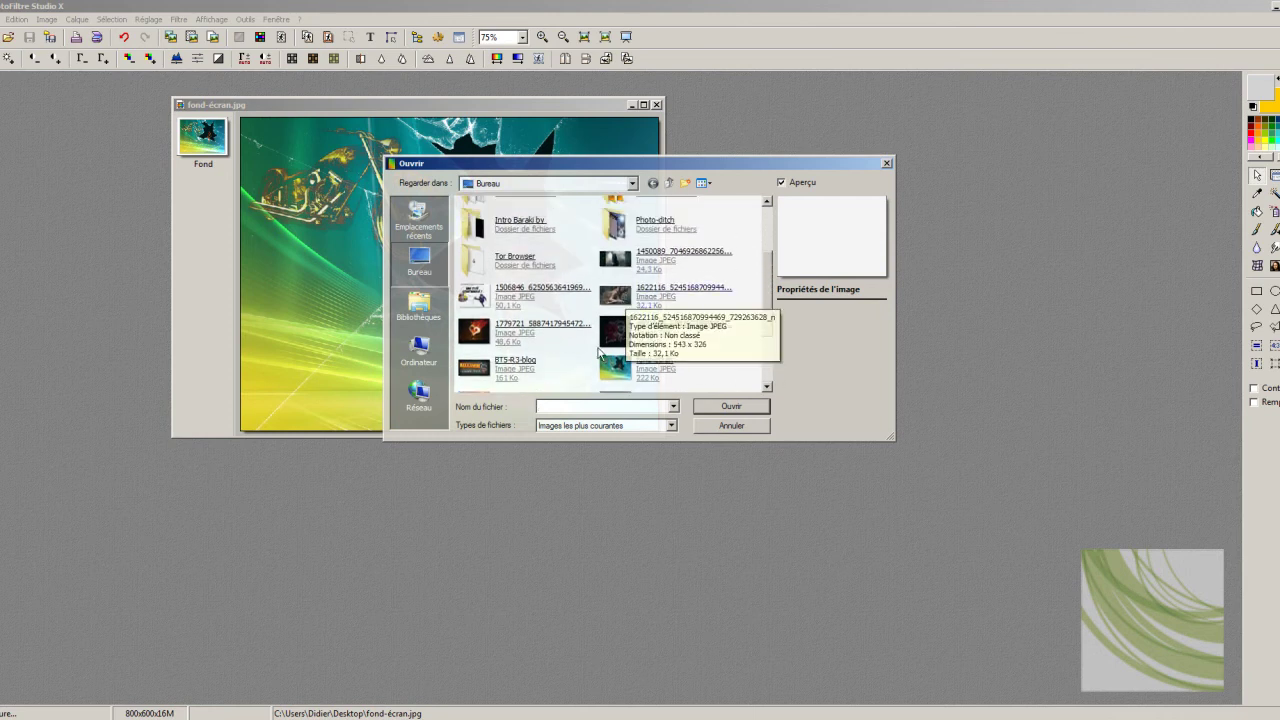
click(628, 302)
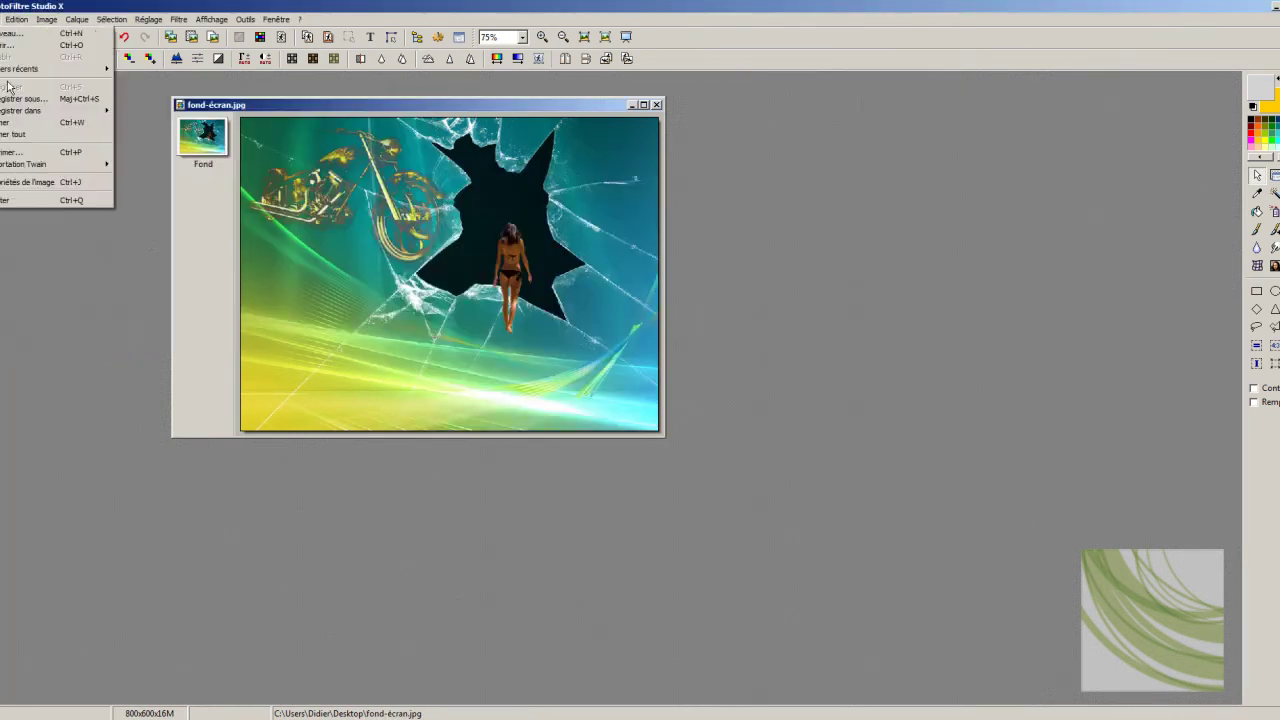
click(20, 68)
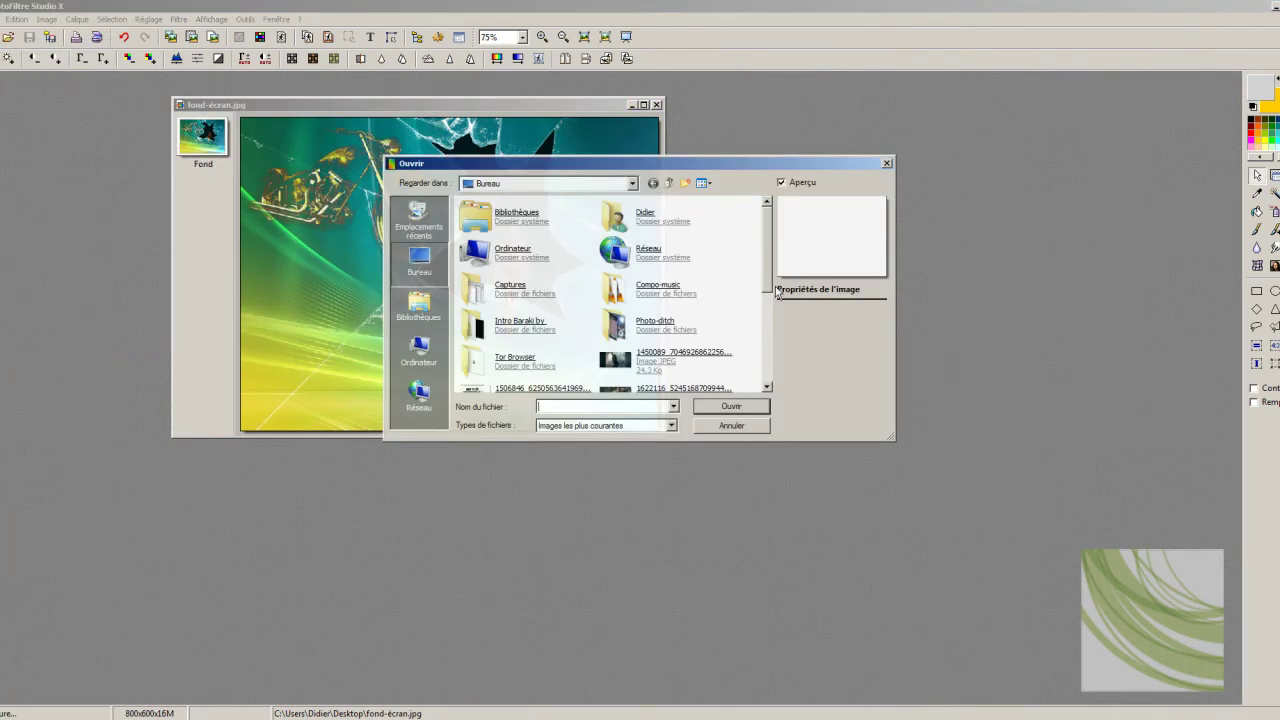
scroll(612, 275, down, 3)
double_click(612, 268)
drag(403, 96, 722, 244)
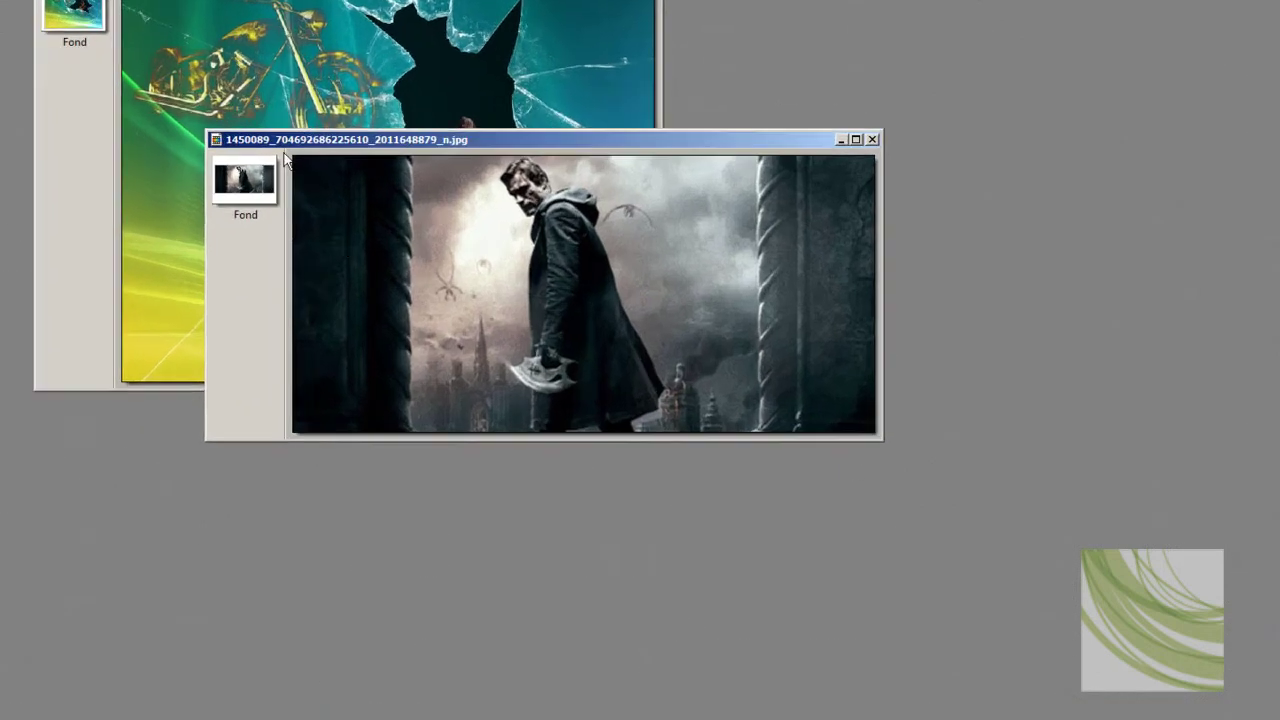
Clear the full-height background strips on both sides of the man in the long coat with rectangular selections.
drag(371, 251, 470, 364)
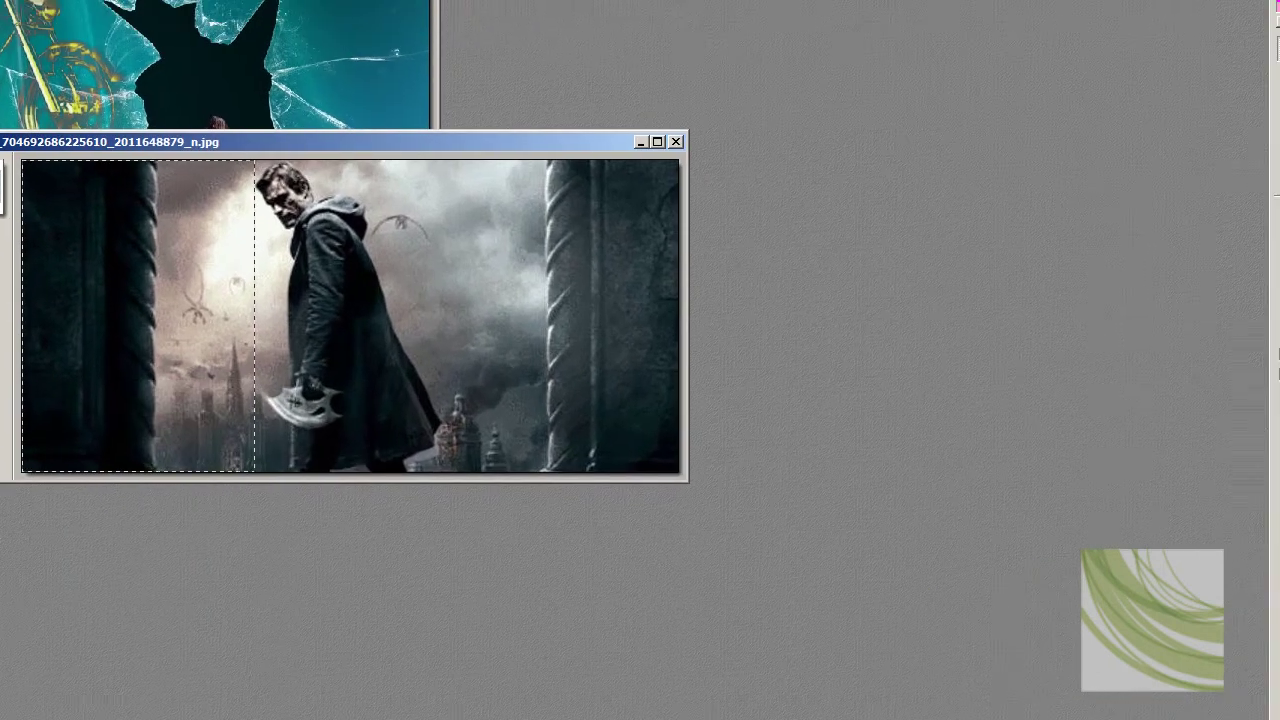
key(Delete)
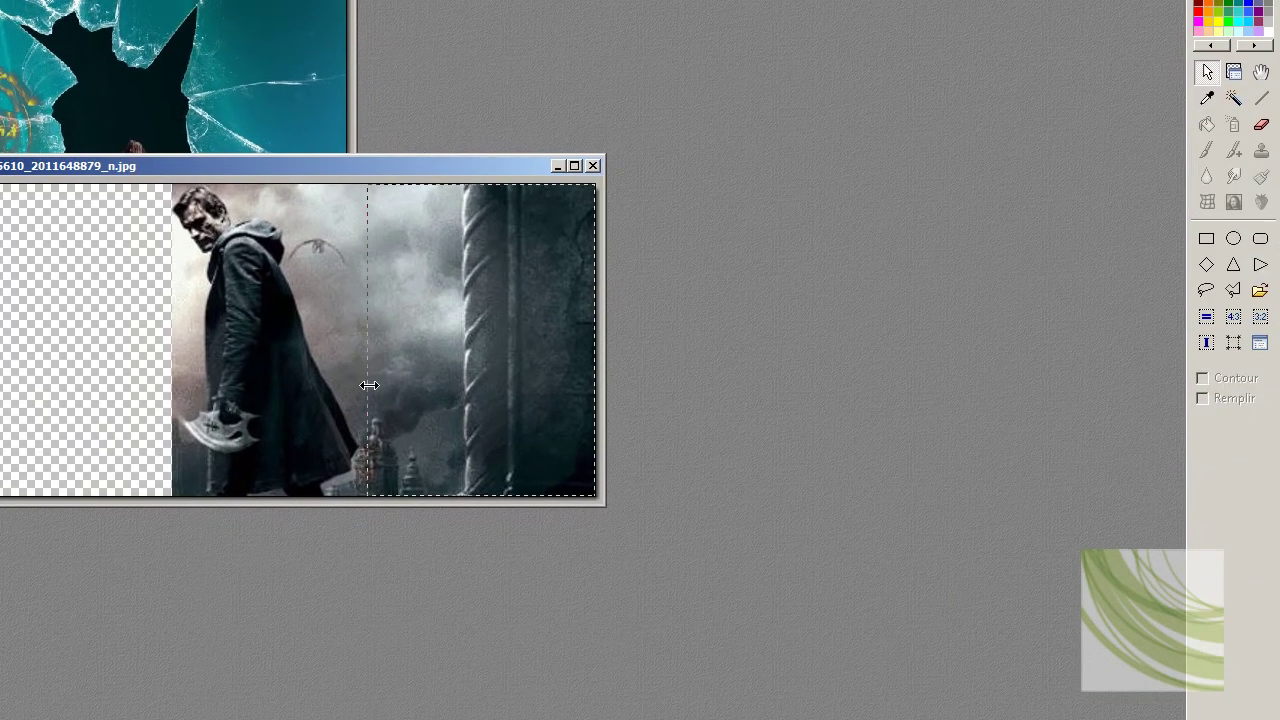
key(Delete)
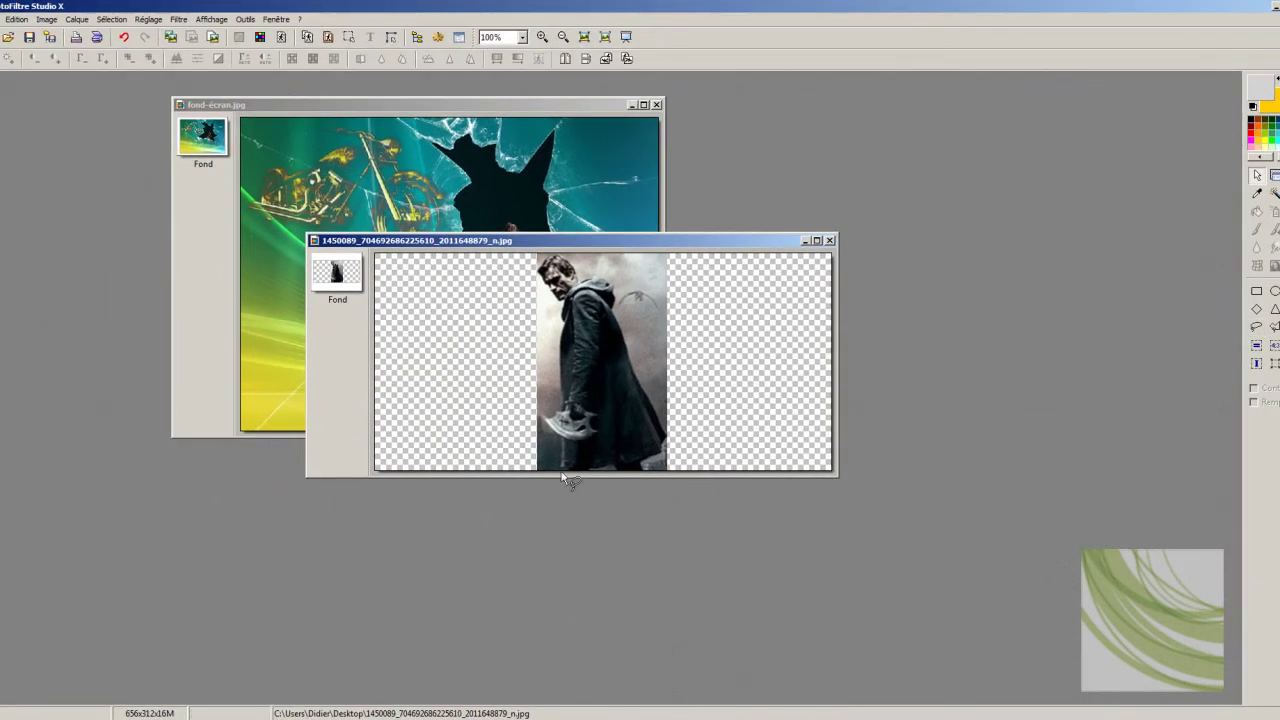
Lasso and clear the background around the man's feet and along the back of his coat.
drag(561, 469, 559, 437)
mouse_move(617, 470)
mouse_down()
mouse_move(608, 464)
mouse_move(659, 455)
mouse_move(645, 364)
mouse_move(682, 365)
mouse_up()
key(Delete)
Enlarge the view to 200% and cut away the background around the man's head and hood with freehand selections.
key(ctrl+Up)
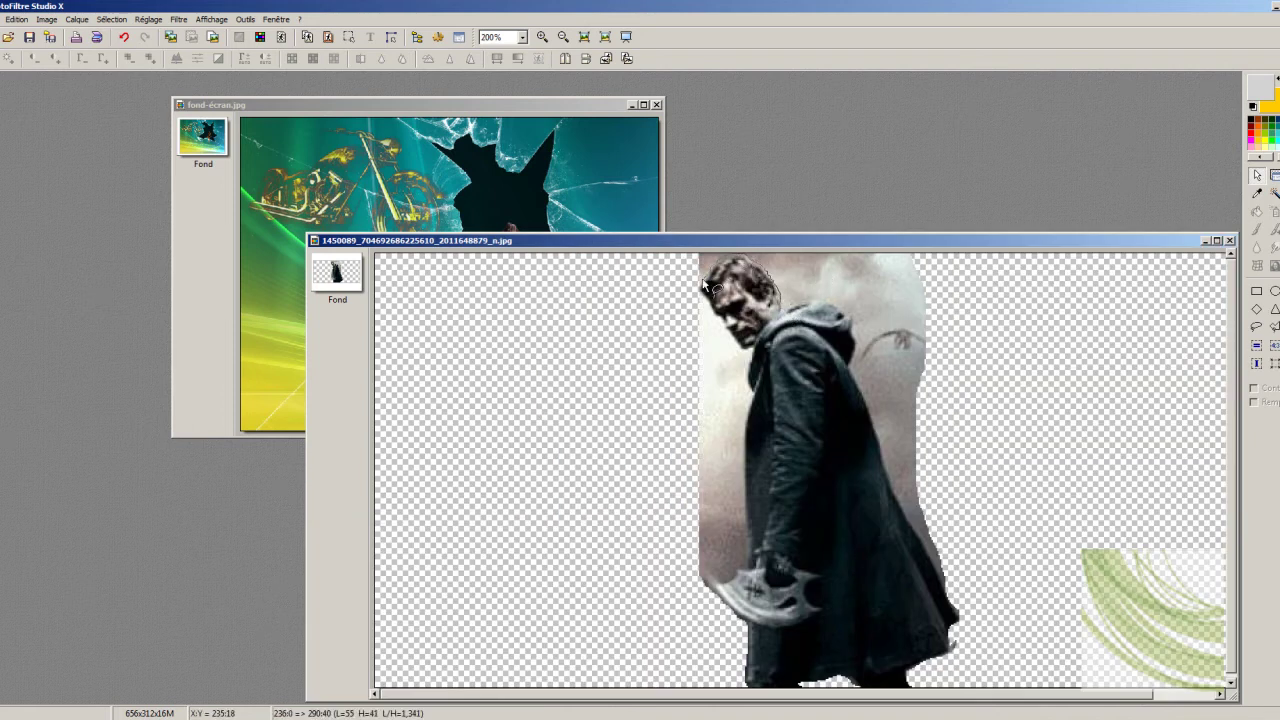
right_click(818, 305)
click(880, 342)
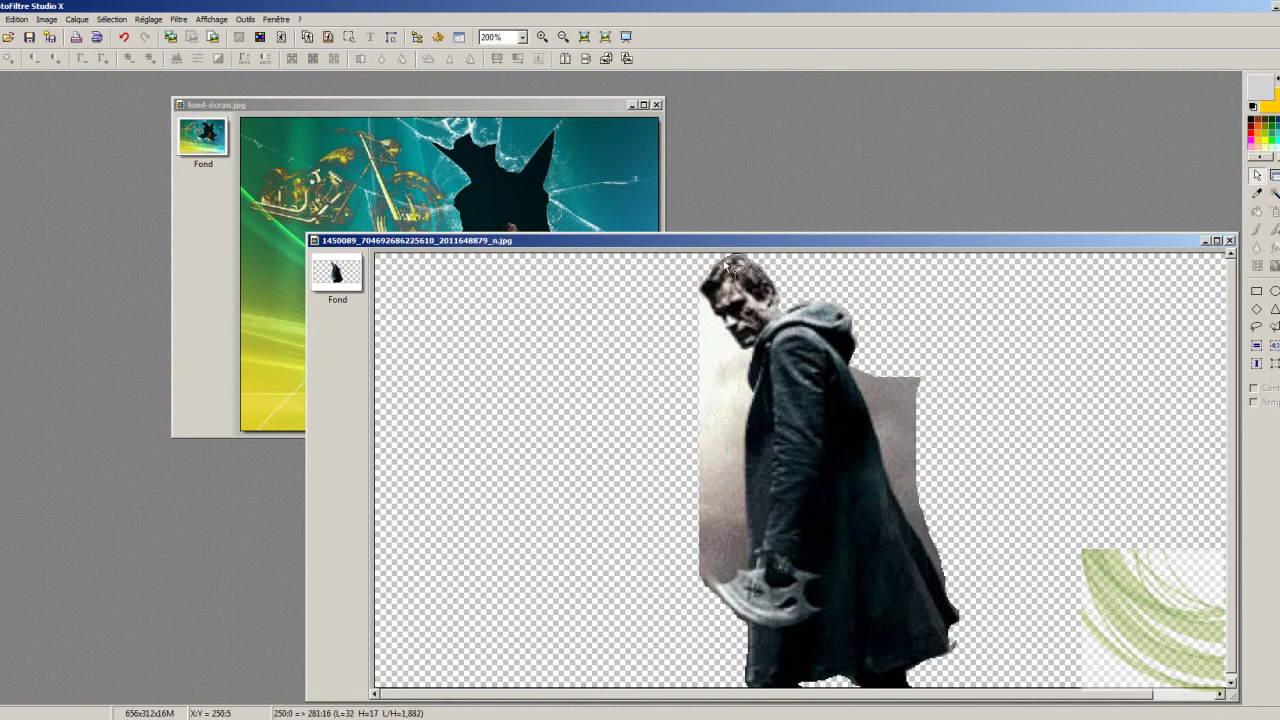
right_click(790, 295)
click(850, 330)
right_click(775, 260)
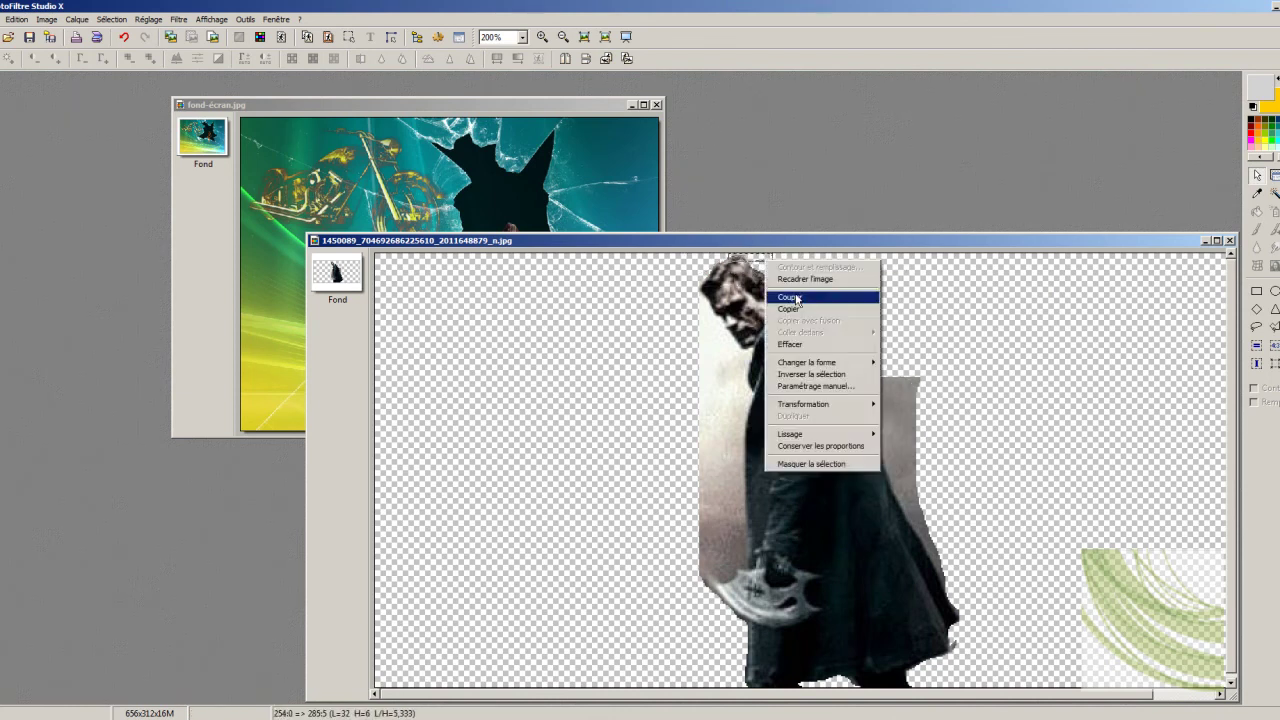
click(810, 294)
Cut the grey background behind the man's coat with the magic wand at tolerance 30.
click(897, 406)
click(1268, 367)
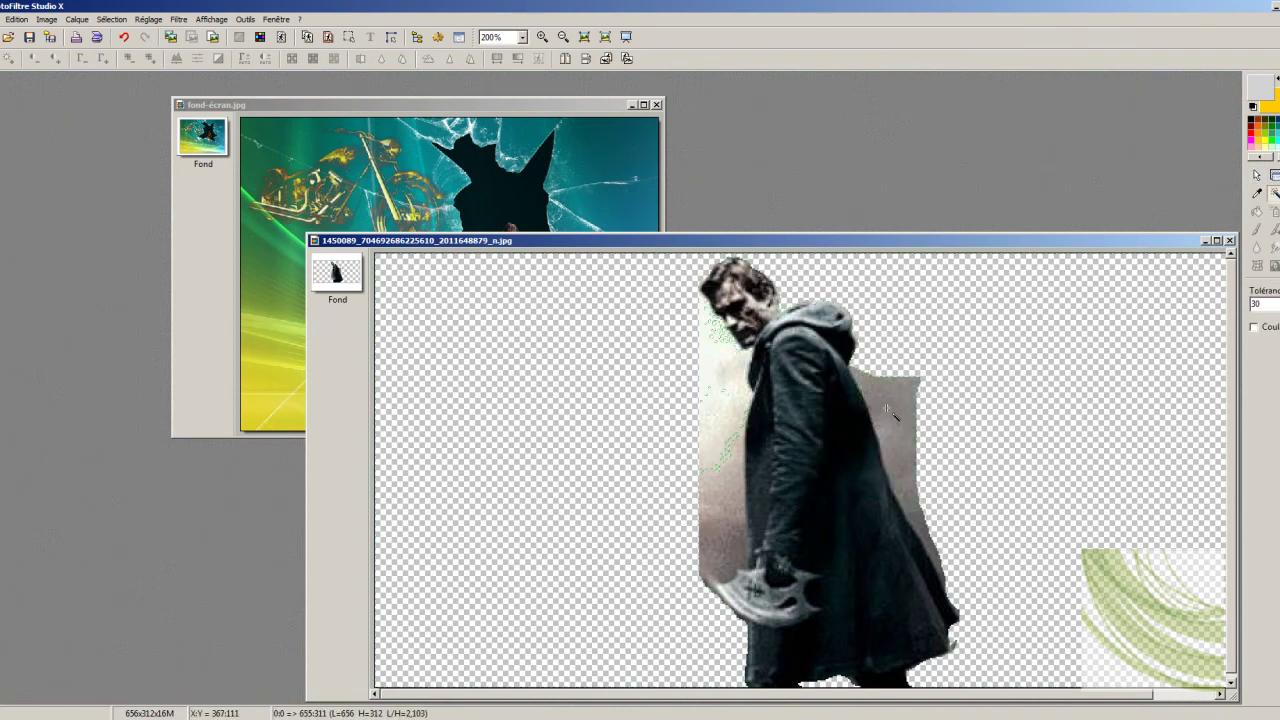
right_click(902, 440)
click(950, 343)
Cut the pale background areas in front of the man's coat and above the axe with the magic wand.
click(712, 461)
right_click(712, 461)
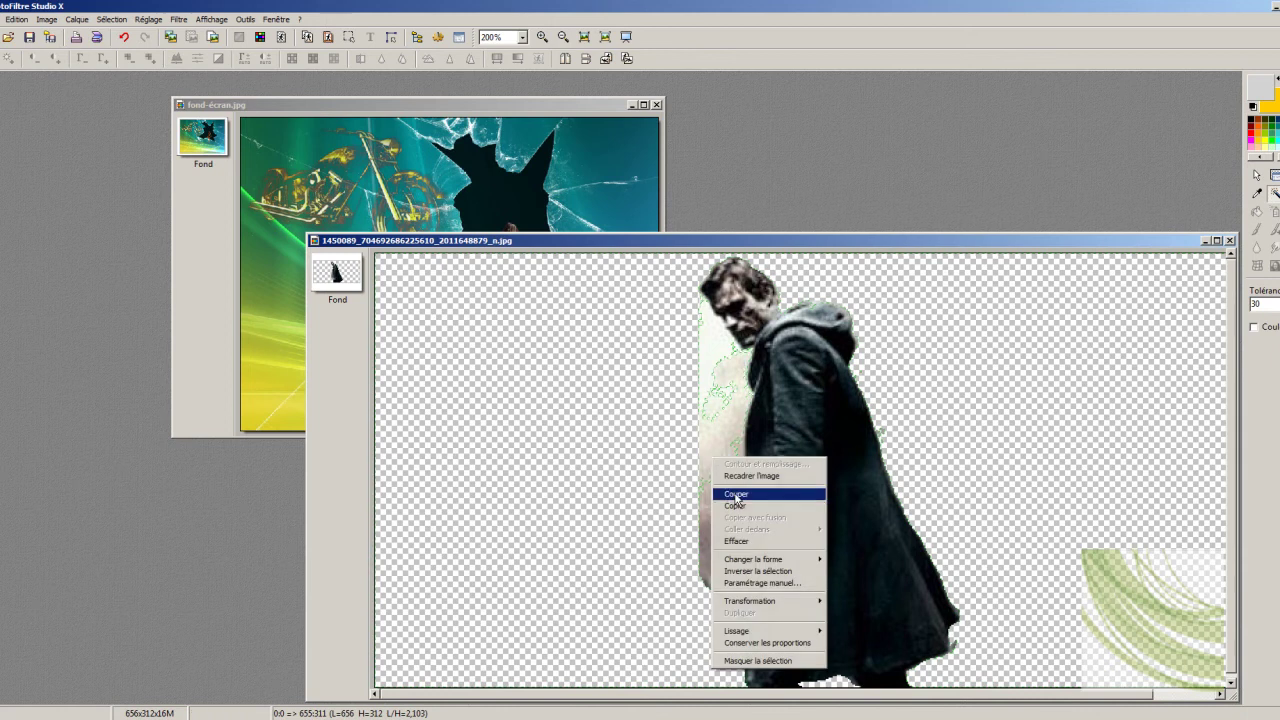
click(750, 491)
right_click(720, 482)
click(733, 537)
right_click(730, 537)
click(755, 358)
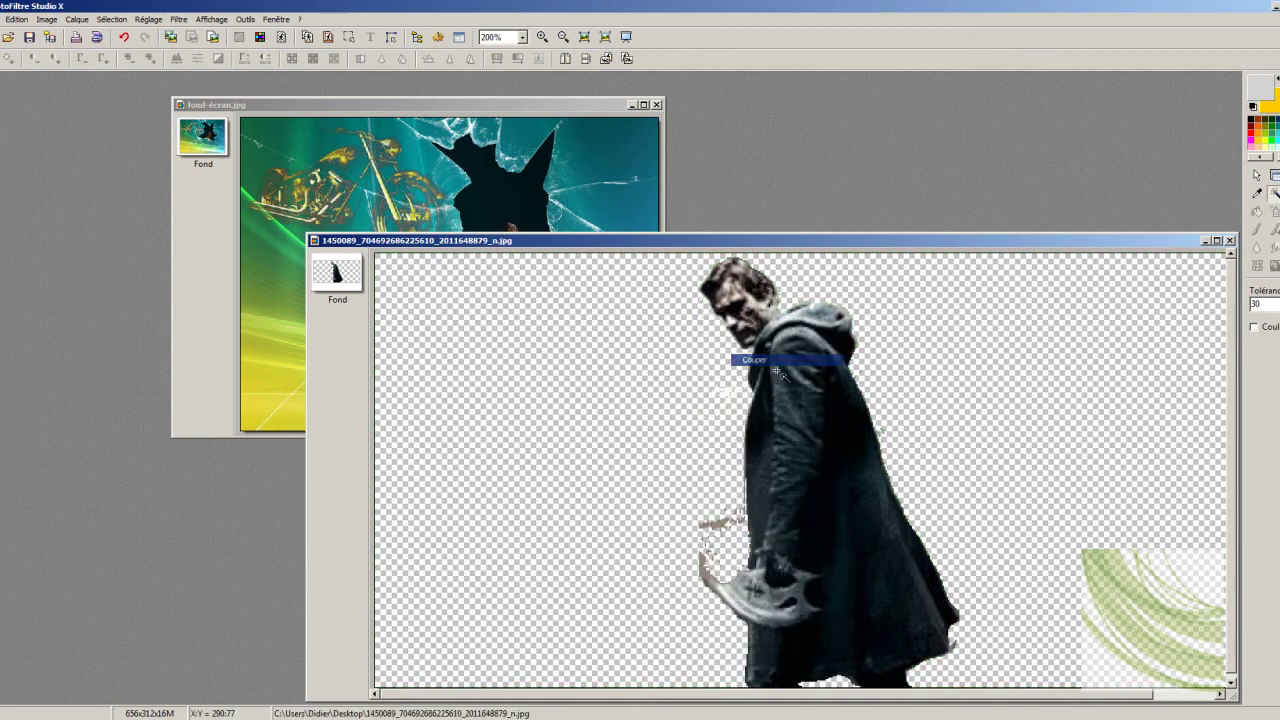
Remove the remaining background specks in front of the man's chest and around the axe with the magic wand and eraser.
right_click(702, 346)
click(745, 384)
right_click(720, 315)
click(768, 357)
right_click(730, 393)
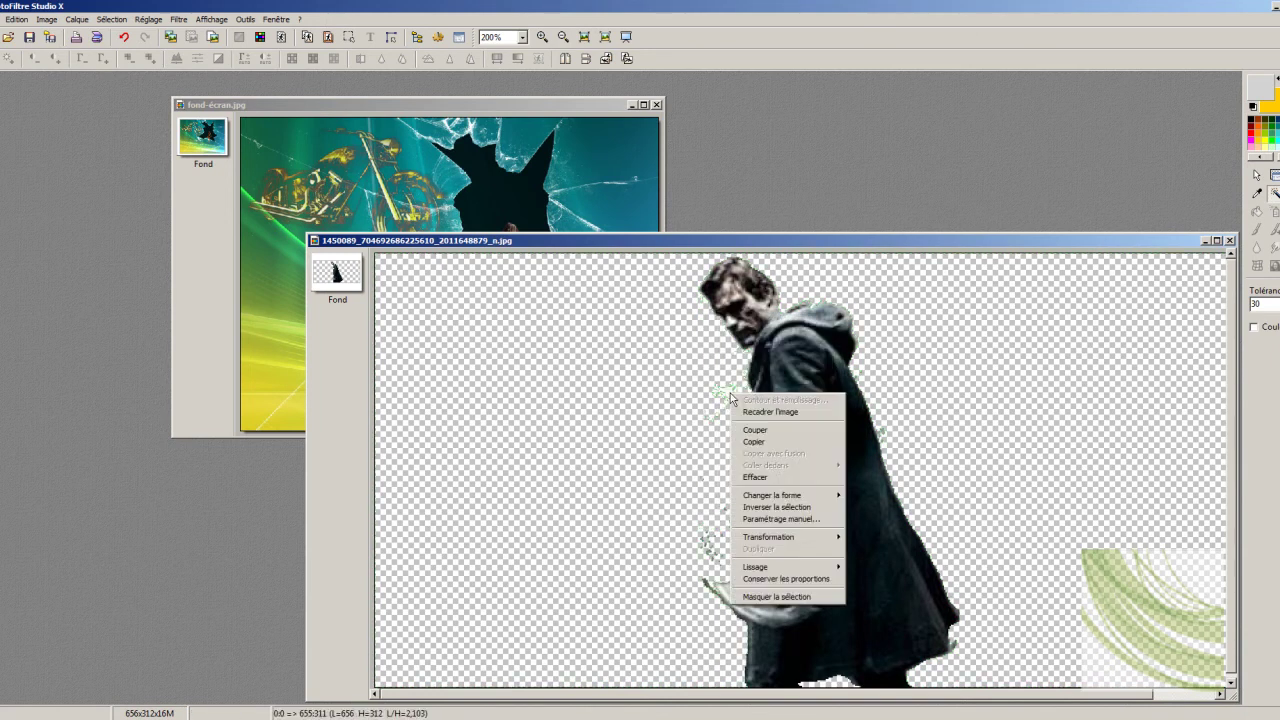
click(745, 432)
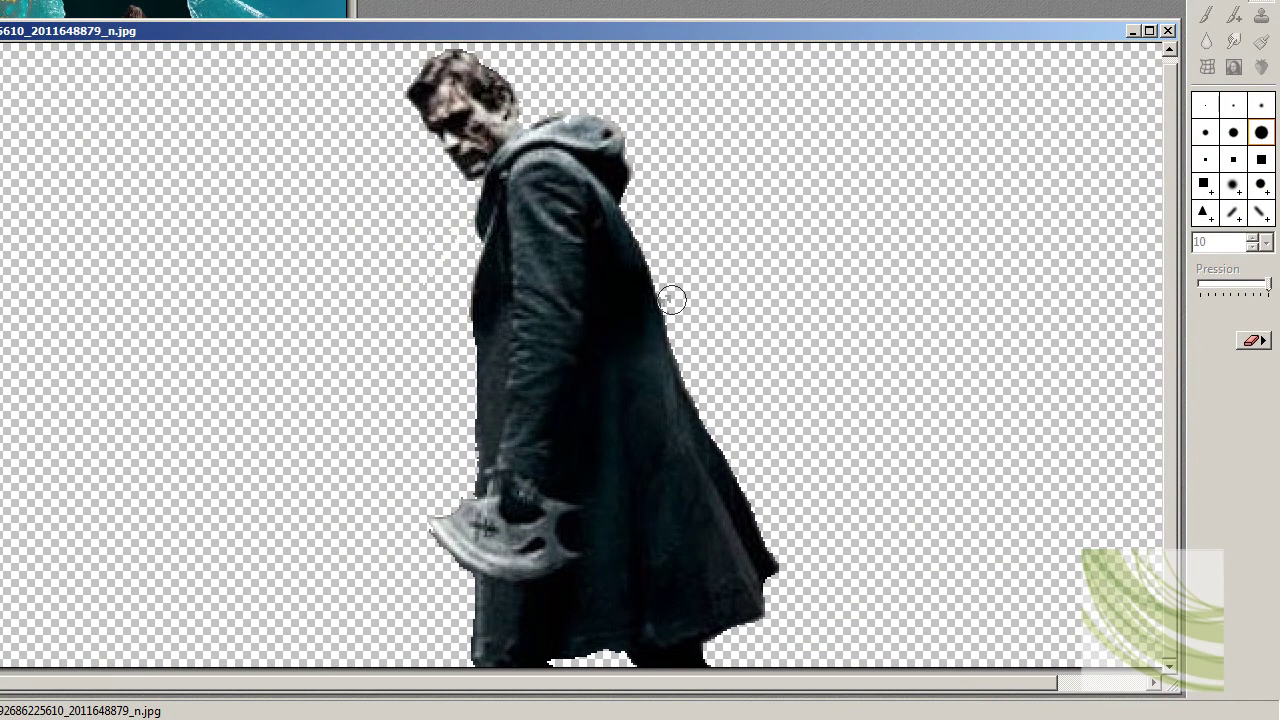
scroll(1170, 318, up, 1)
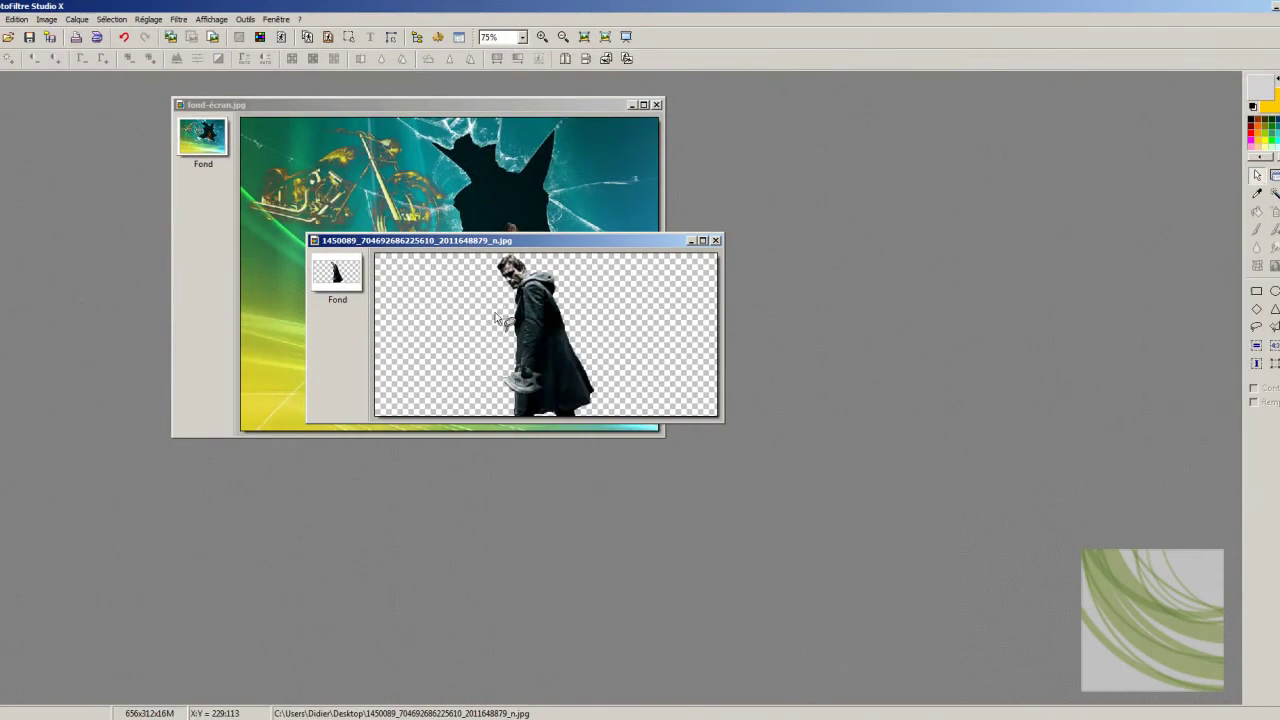
Copy the man's cut-out, paste it into fond-écran.jpg and place it along the bottom edge, below the motorcycle.
right_click(537, 318)
click(562, 347)
click(390, 104)
right_click(391, 286)
click(425, 380)
drag(508, 408, 388, 408)
Apply the Lisser edge effect to the man's layer and merge it with the layer below.
click(77, 19)
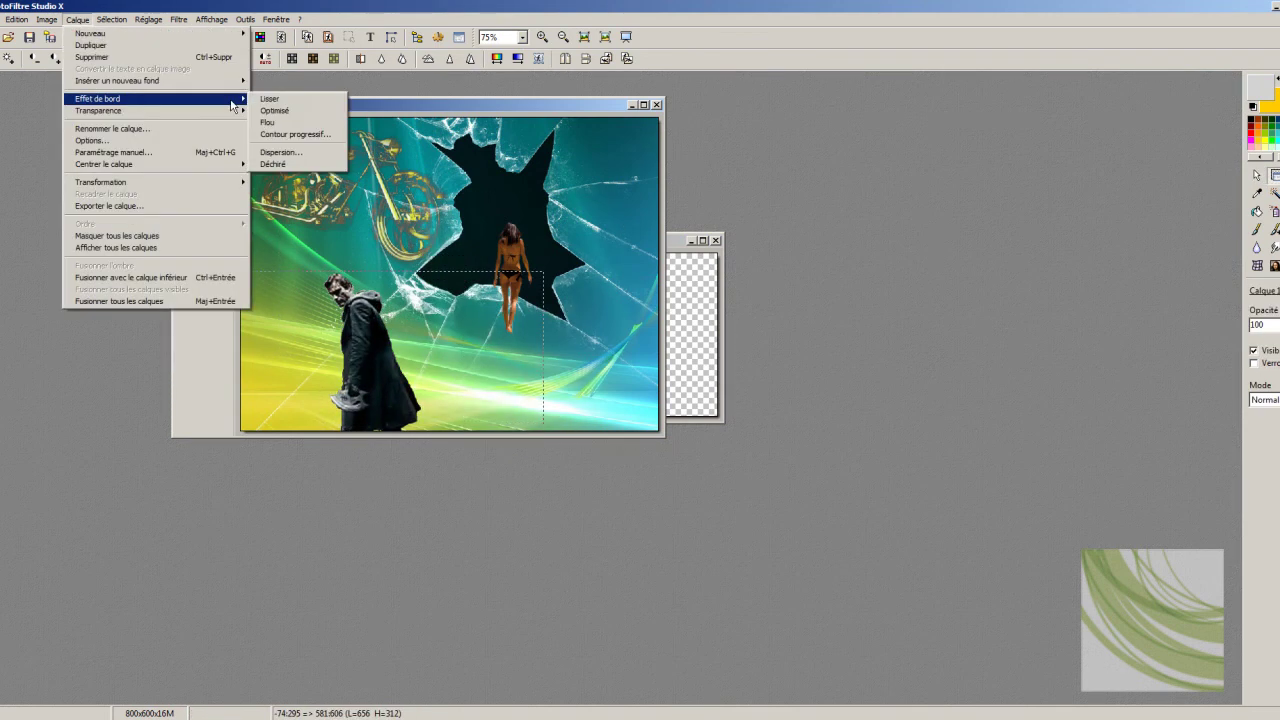
click(77, 19)
click(77, 19)
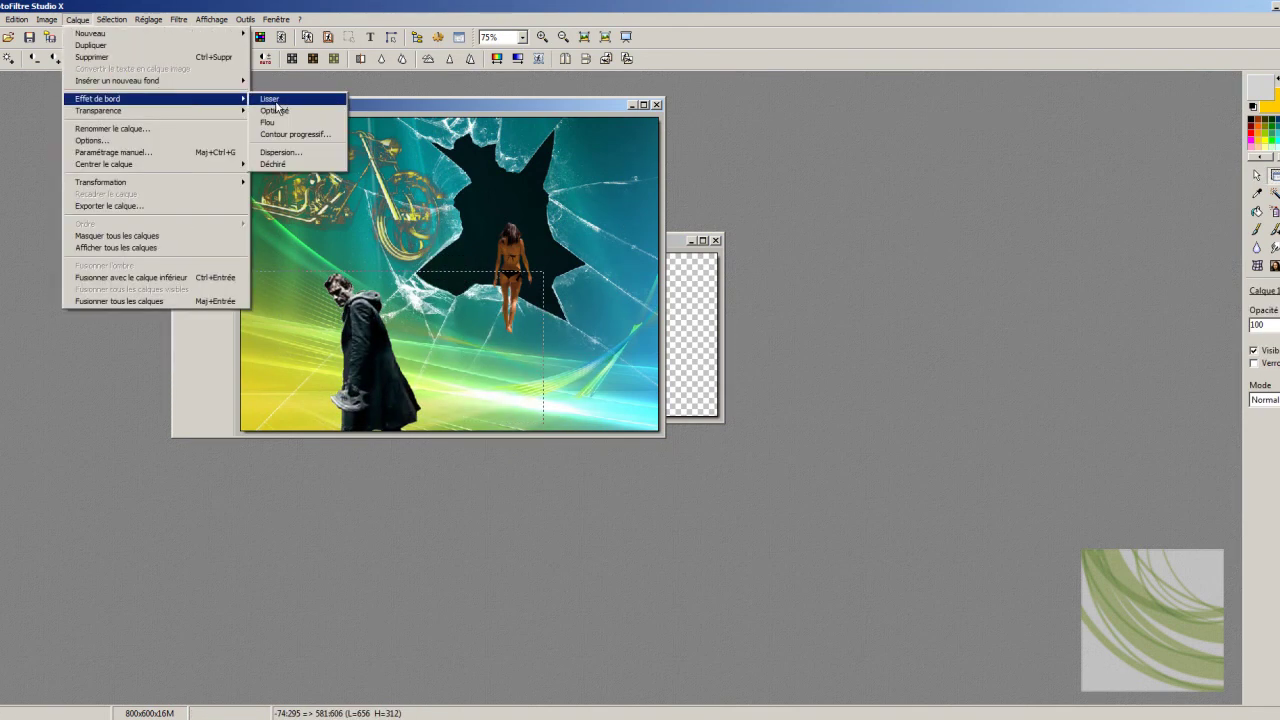
click(254, 103)
right_click(208, 130)
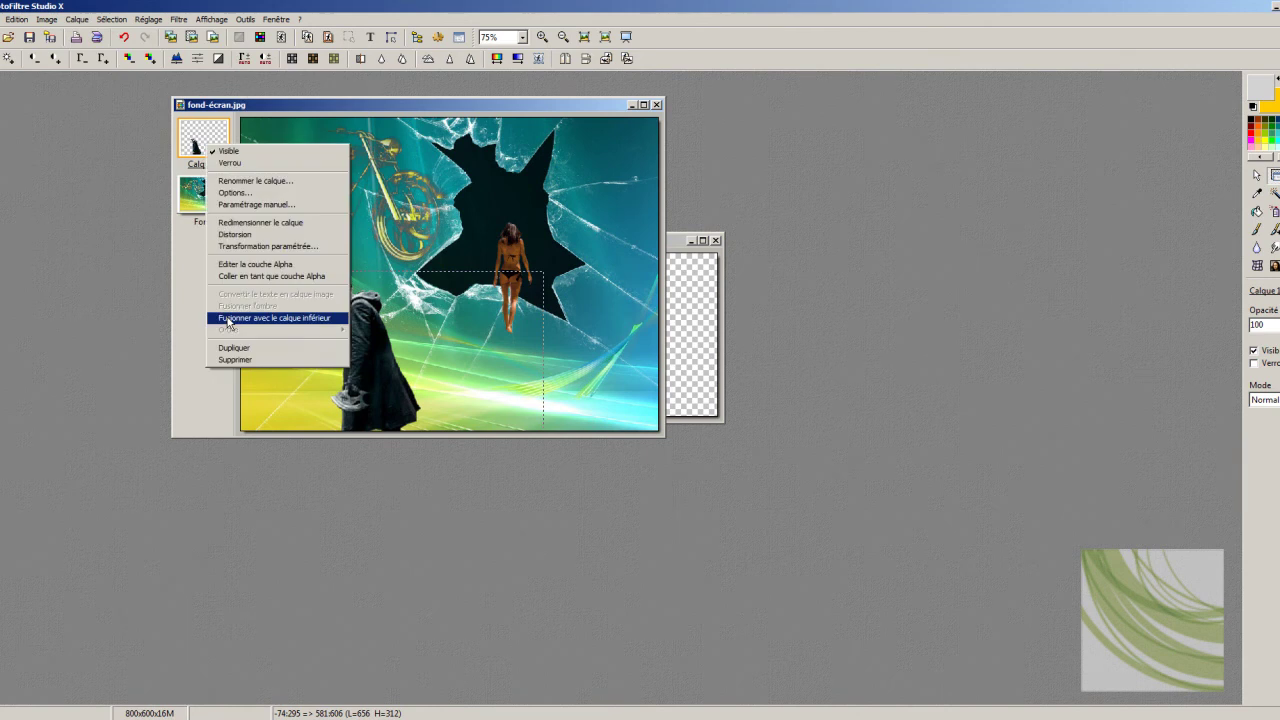
click(270, 317)
Select a rectangle about 212 x 303 pixels around the man and apply Antipoussière with gain 7%, radius 2 pixels and threshold 39.
drag(322, 277, 428, 431)
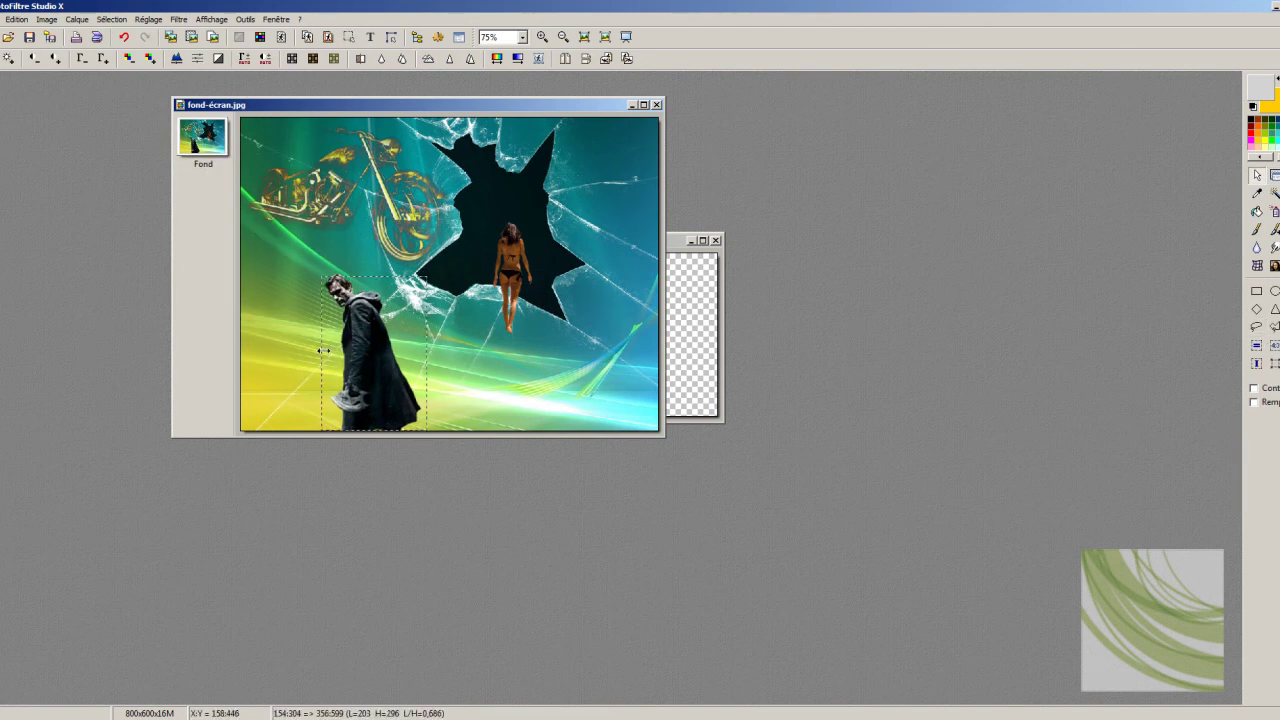
click(335, 60)
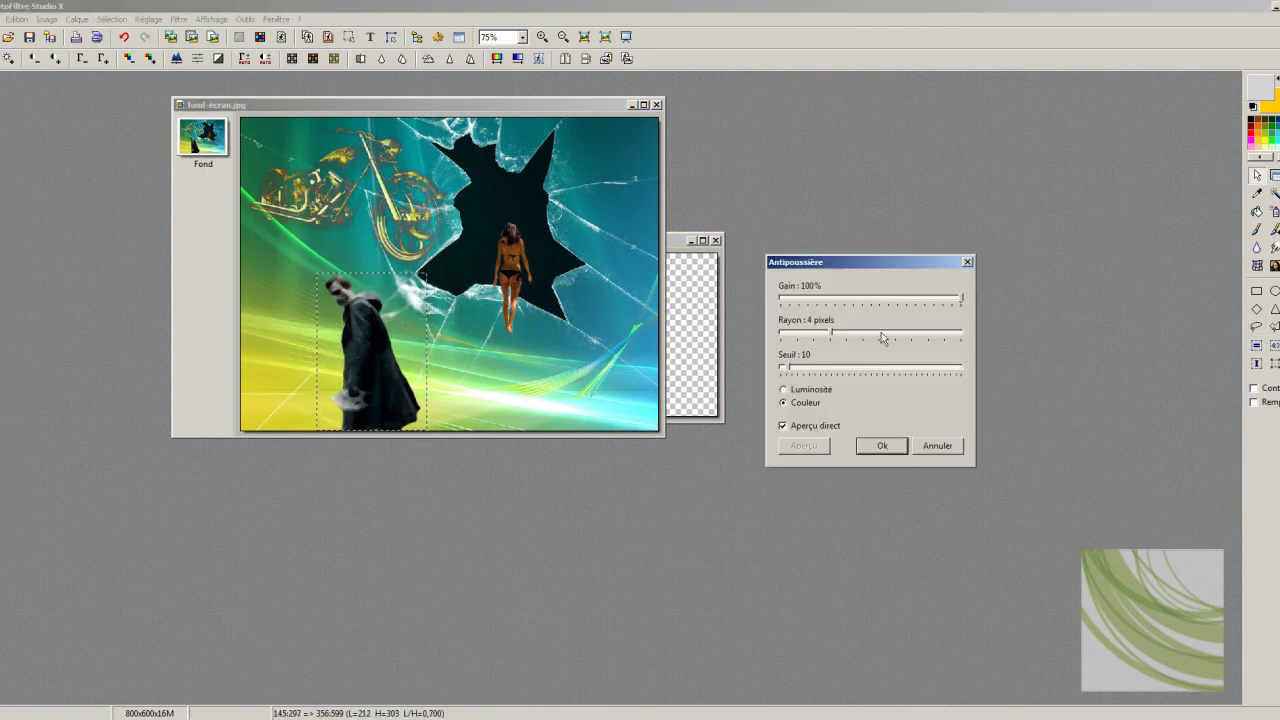
drag(782, 298, 794, 300)
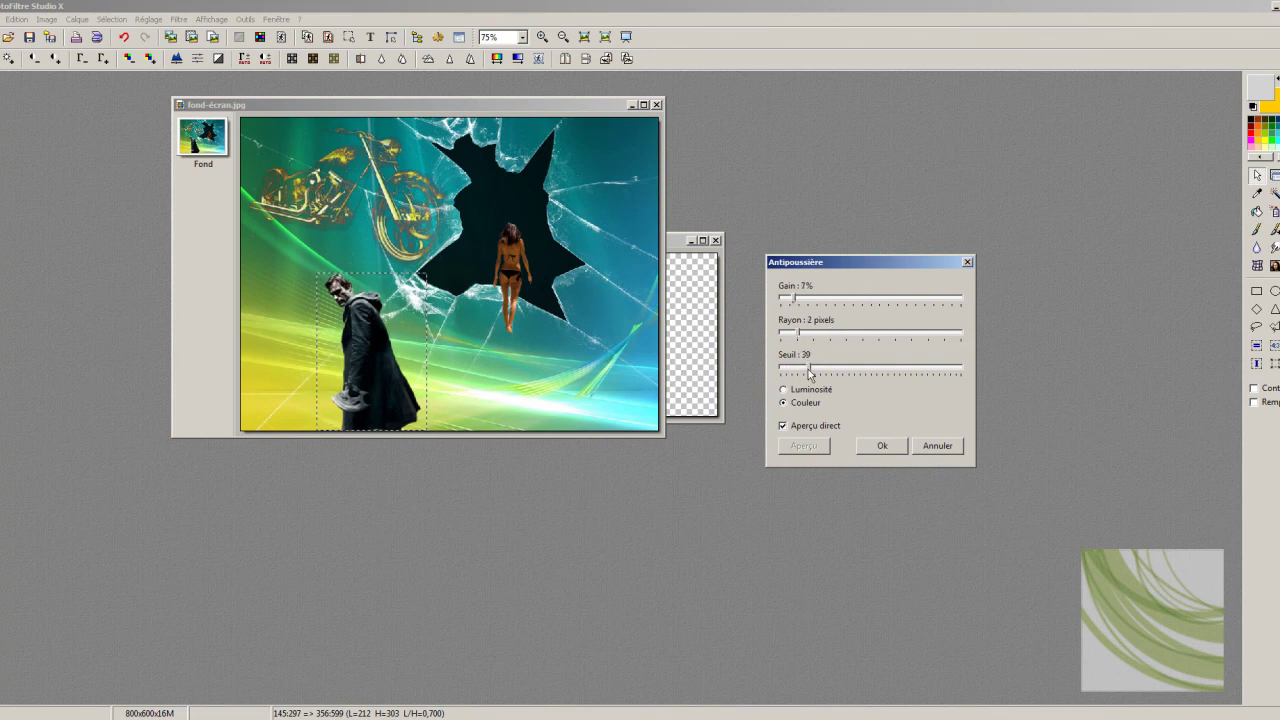
key(Return)
Save fond-écran.jpg as a progressive JPEG at compression 100 and close the man's source photo without saving it.
key(ctrl+s)
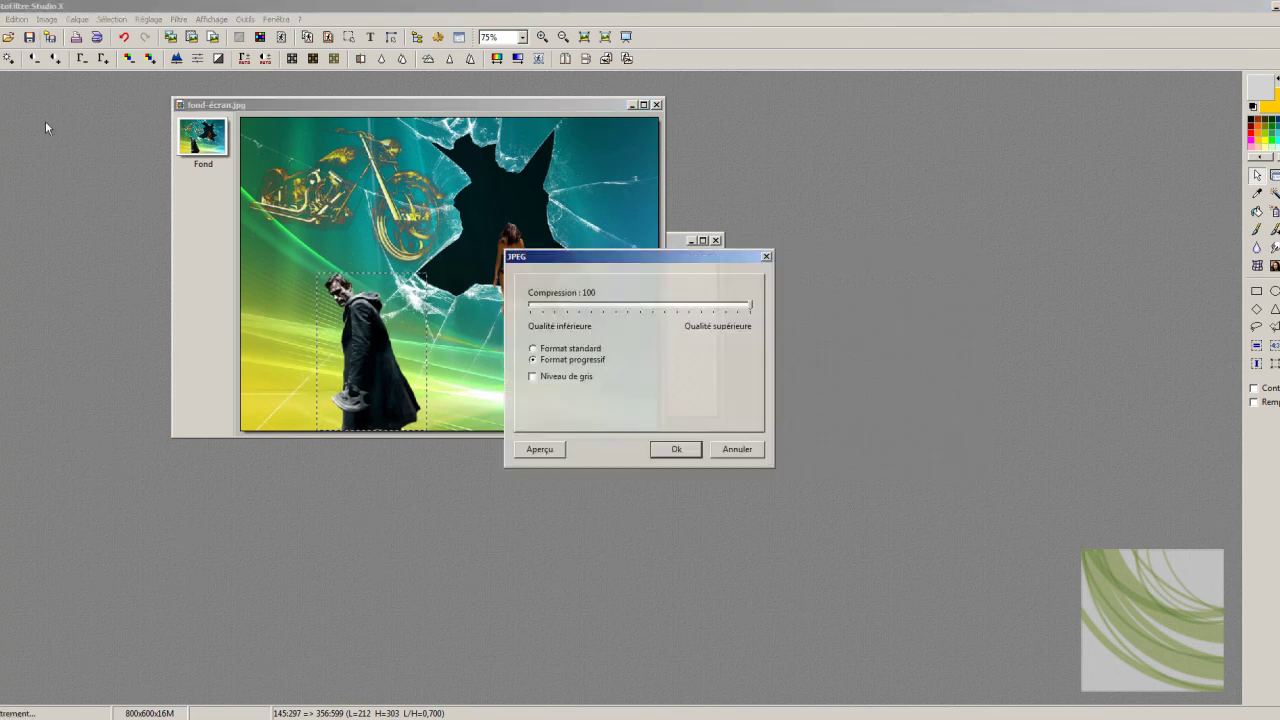
key(Return)
drag(541, 105, 1010, 155)
click(470, 241)
click(719, 241)
click(703, 403)
drag(900, 150, 425, 127)
click(16, 19)
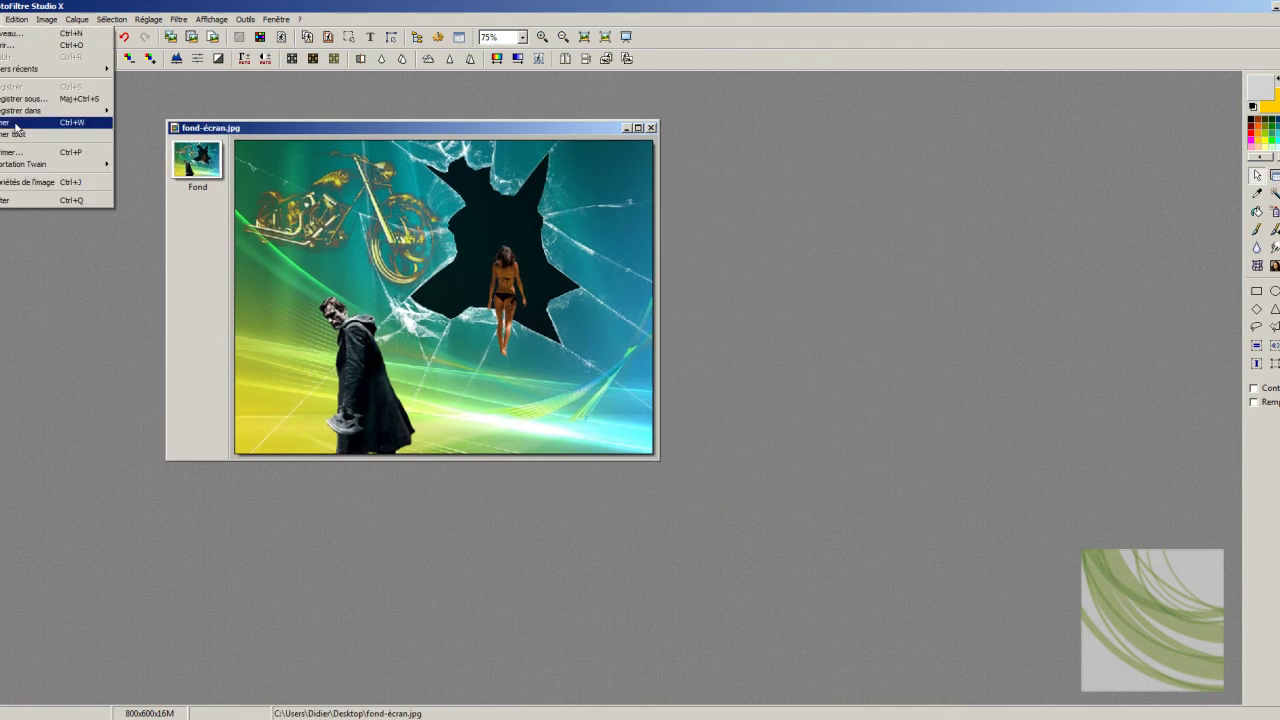
drag(558, 127, 600, 121)
Try to make the black hole in the glass transparent by filling it with yellow and removing that colour.
click(1274, 193)
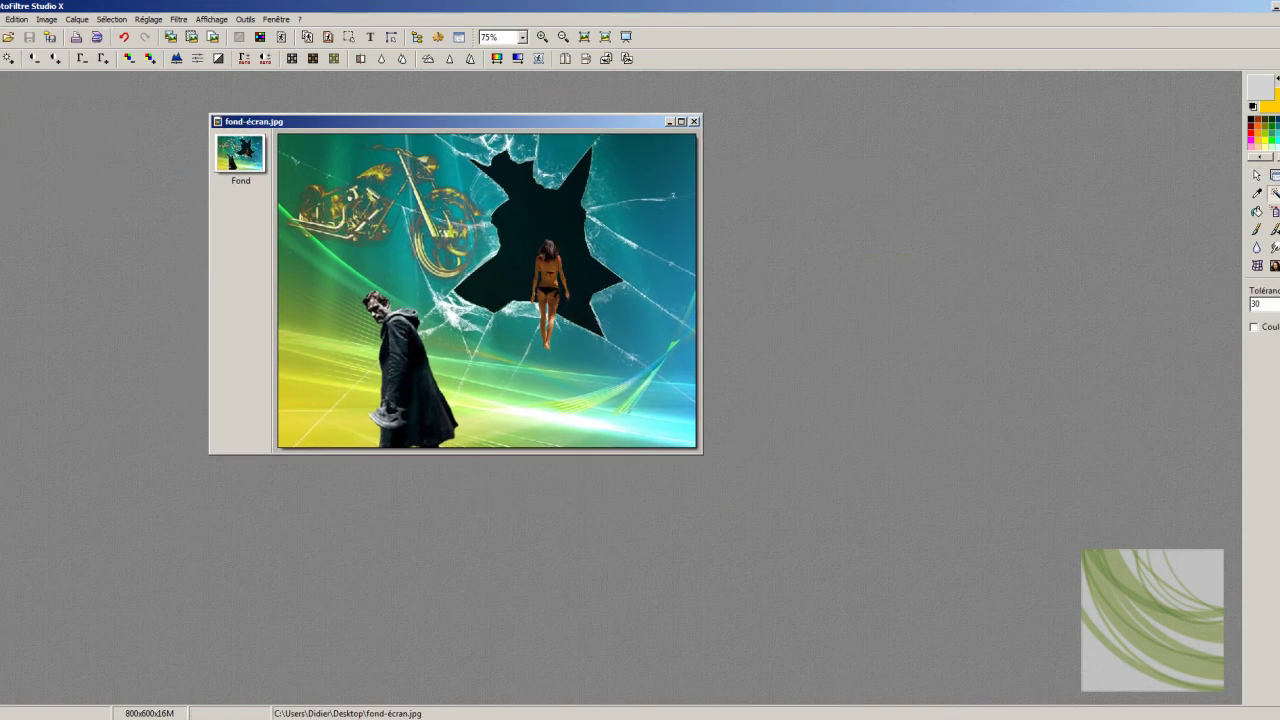
click(1267, 356)
click(589, 179)
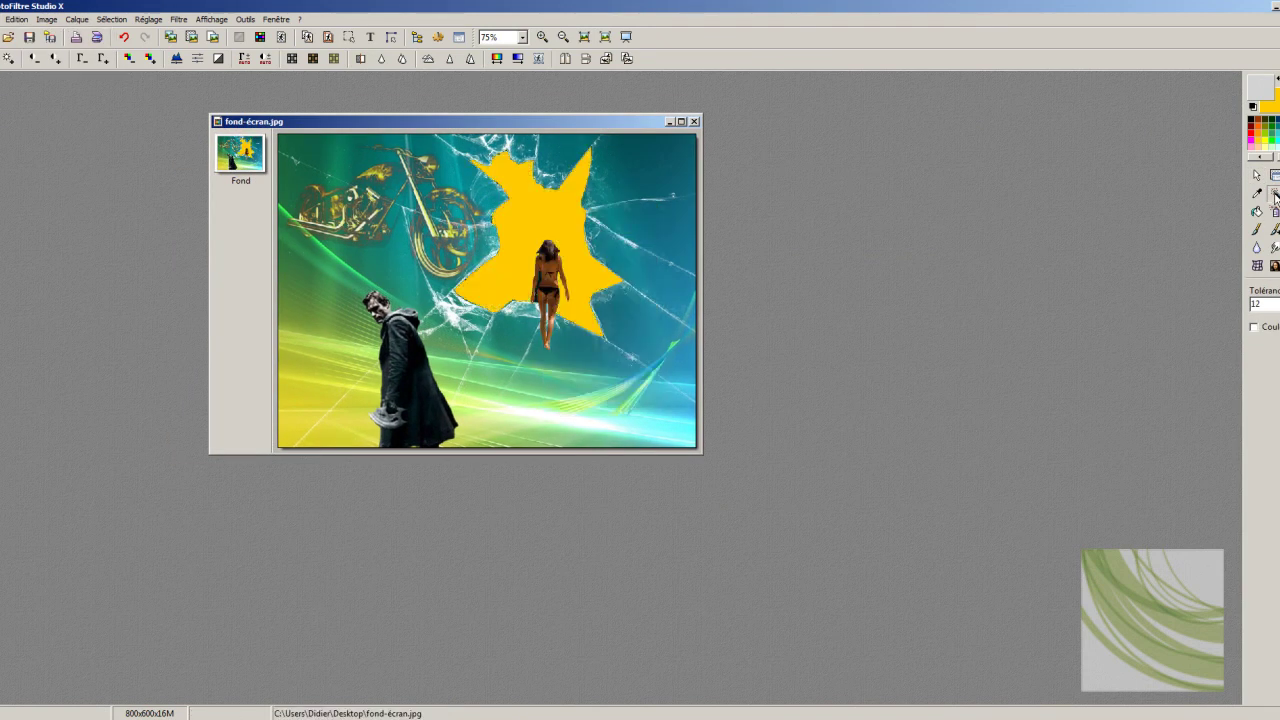
click(46, 19)
click(100, 222)
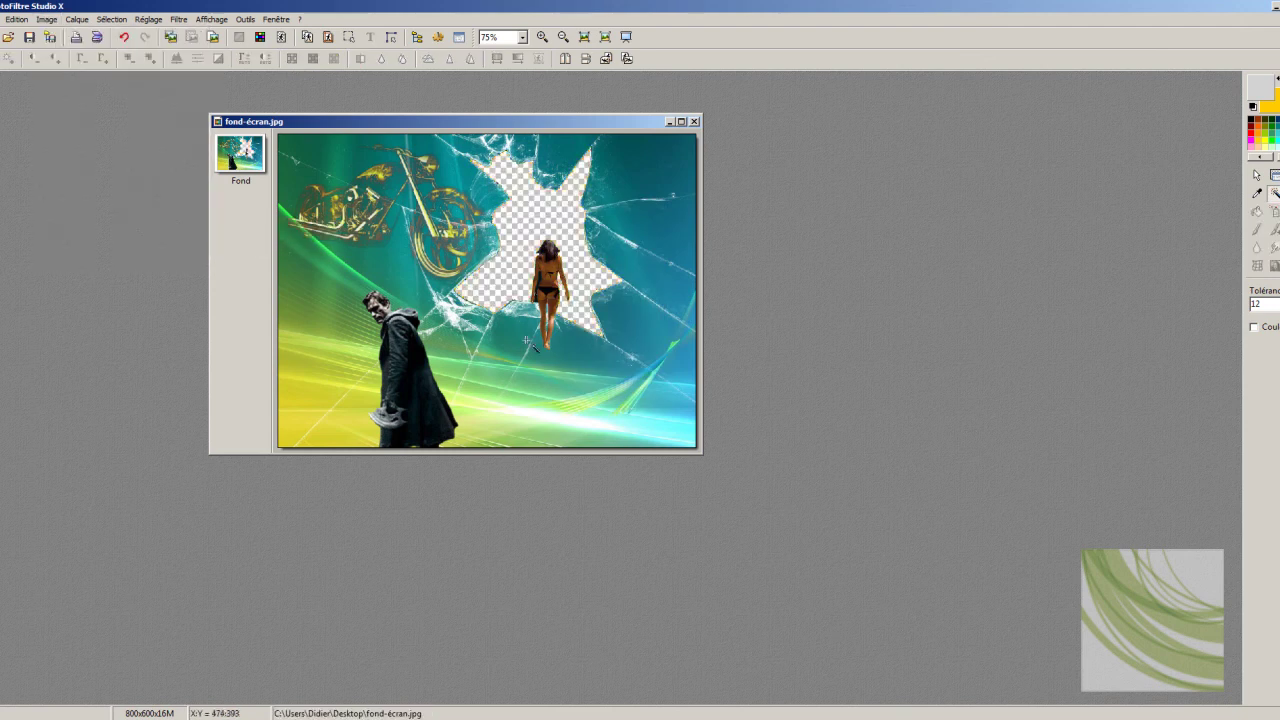
Try to cut the dark remnants between the woman's arm and body with the magic wand at tolerance 12.
scroll(538, 298, up, 3)
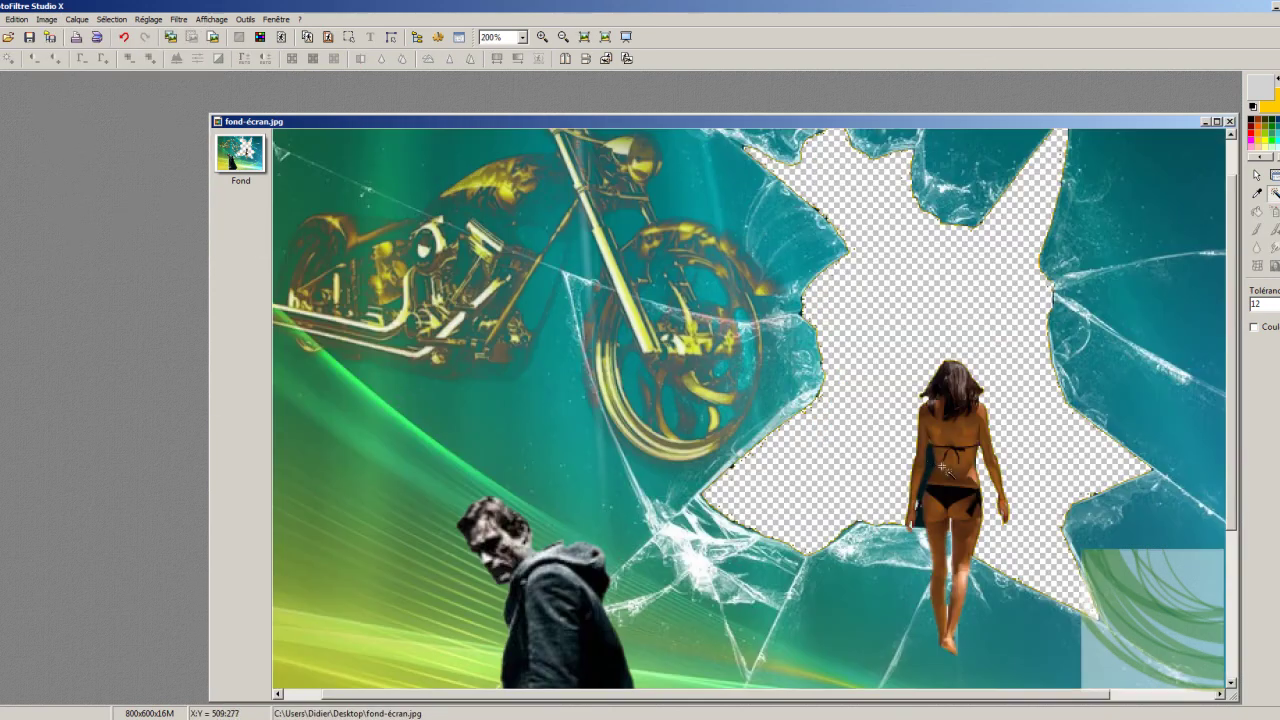
right_click(928, 455)
click(918, 515)
right_click(918, 516)
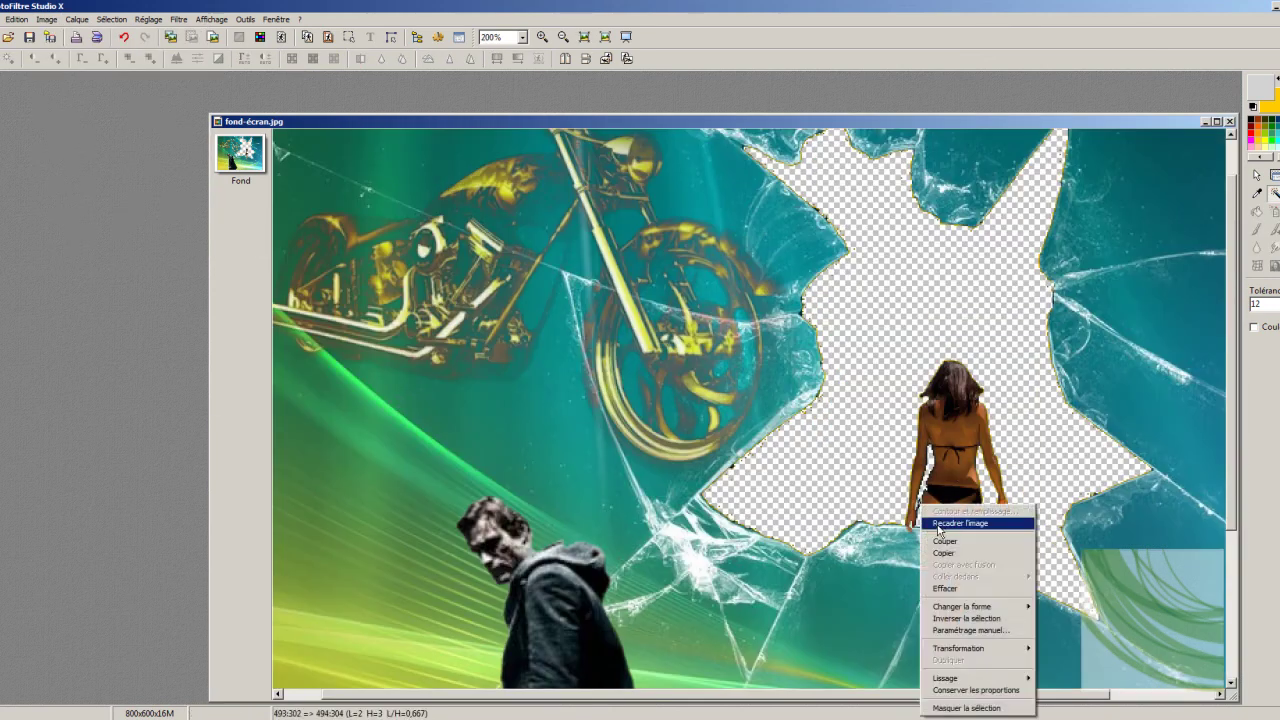
click(918, 514)
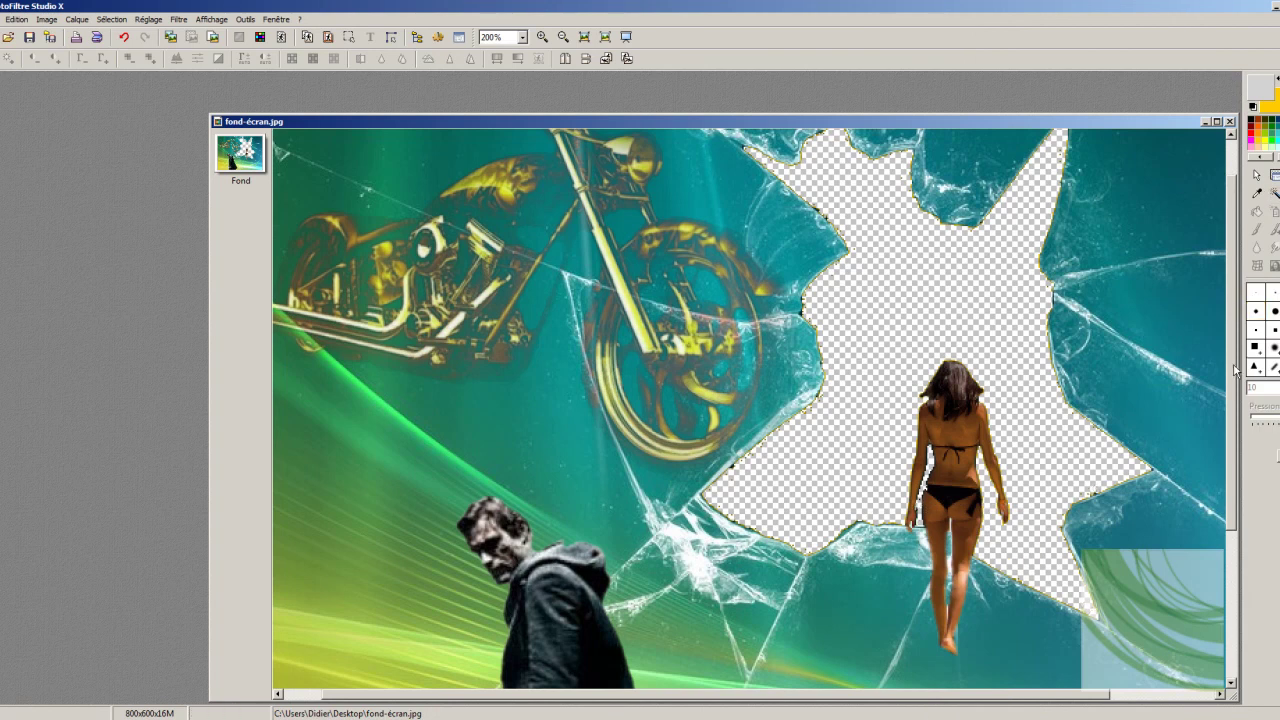
Undo the transparency cuts and the yellow fill in the glass hole.
scroll(750, 400, down, 3)
click(77, 19)
right_click(240, 152)
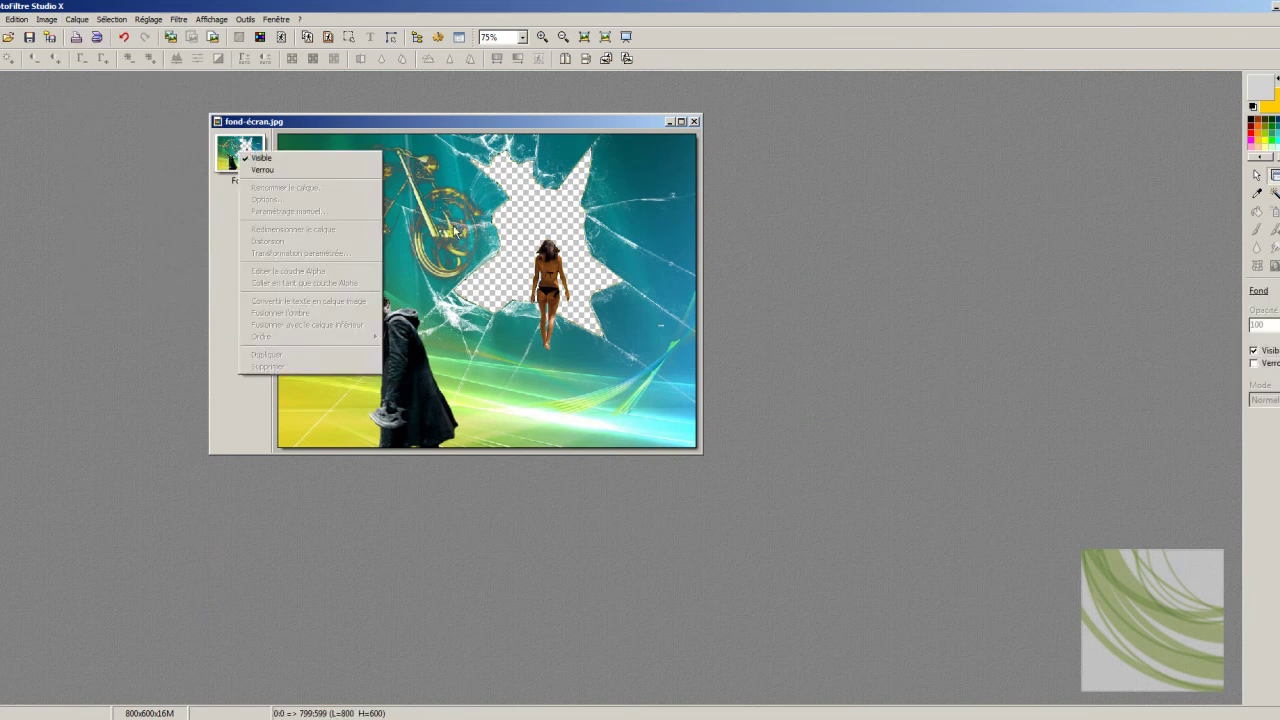
click(455, 230)
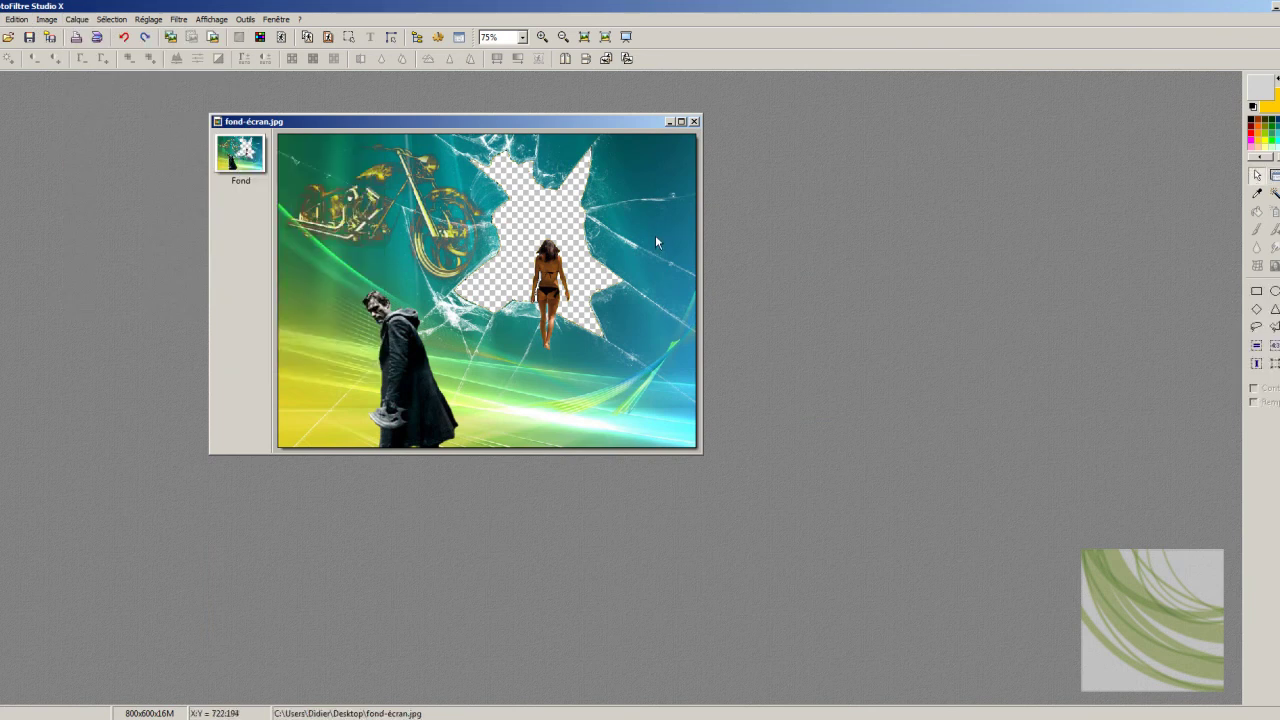
Select the black hole with the magic wand at tolerance 12, try the Verre artistic brush with radius 20, and clear the selection.
click(1275, 193)
drag(459, 121, 431, 100)
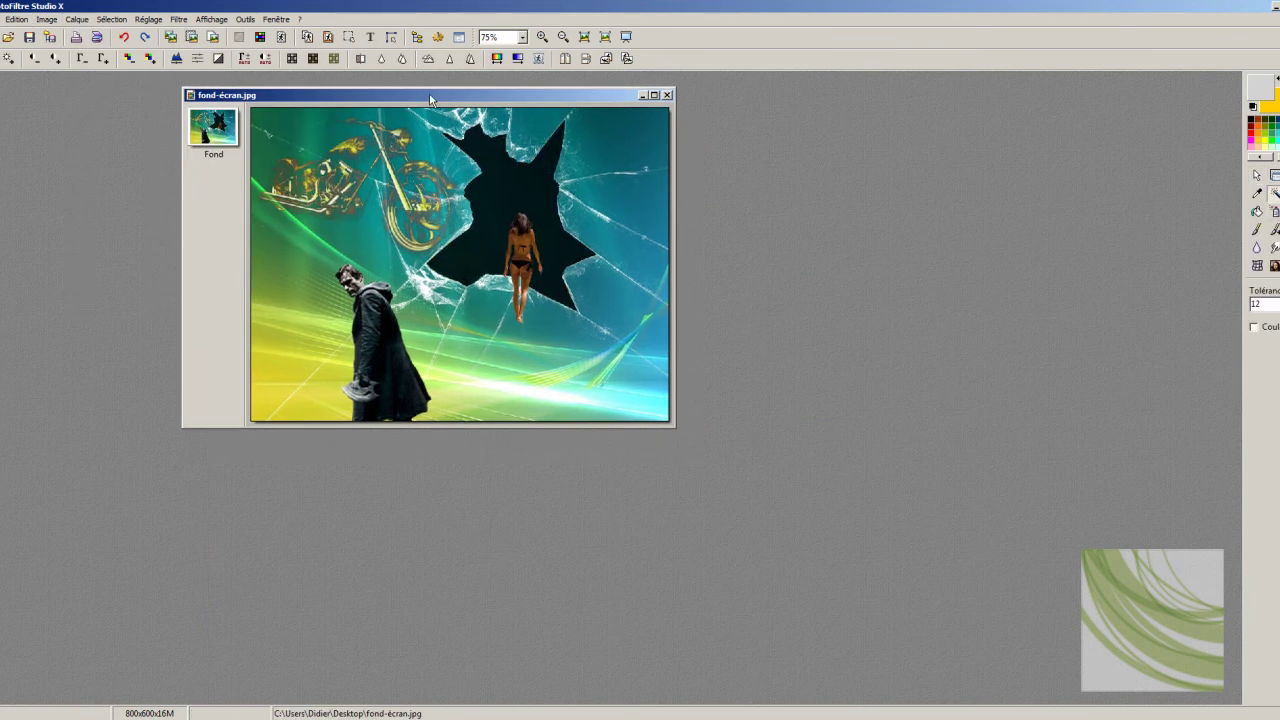
click(538, 201)
click(1275, 265)
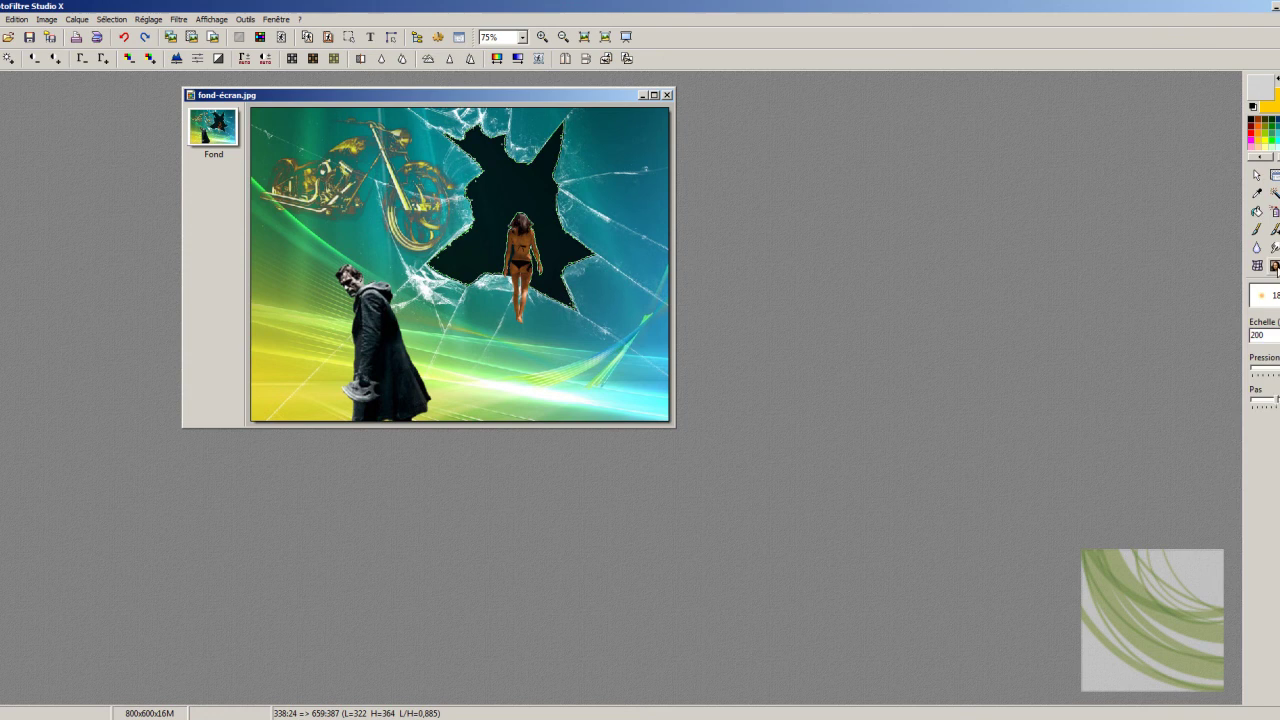
click(1268, 290)
click(1256, 389)
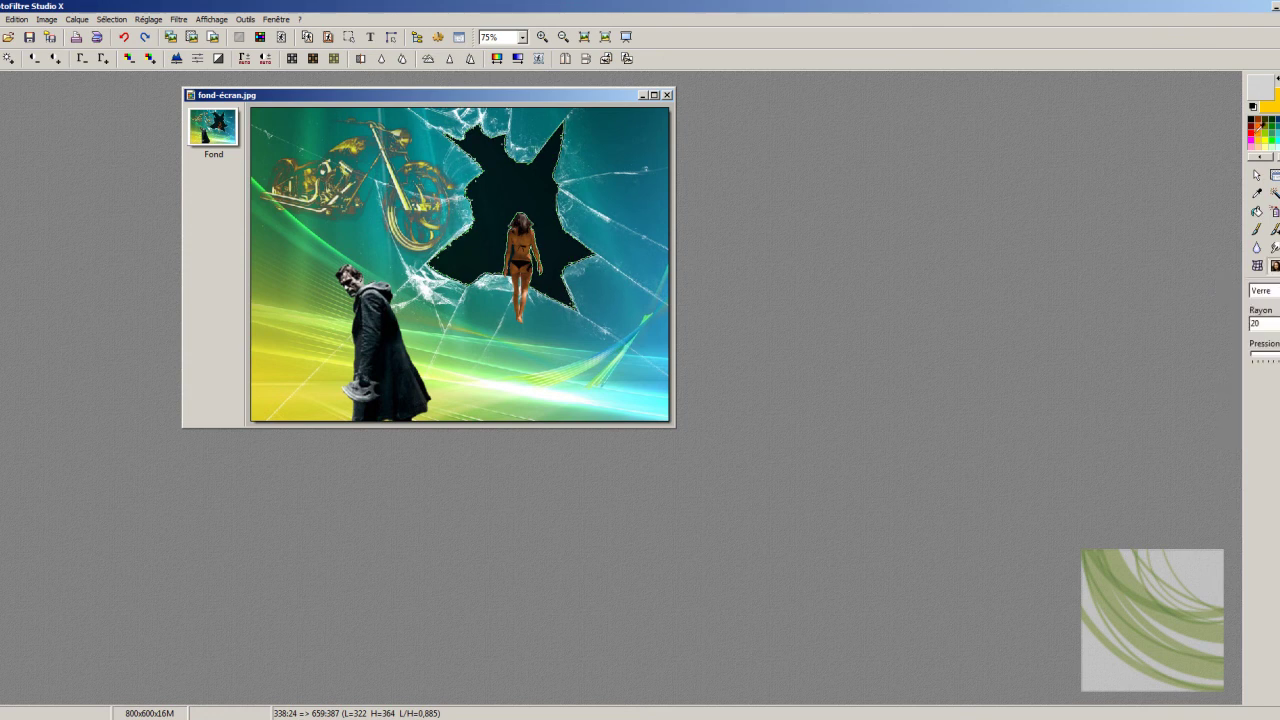
key(ctrl+d)
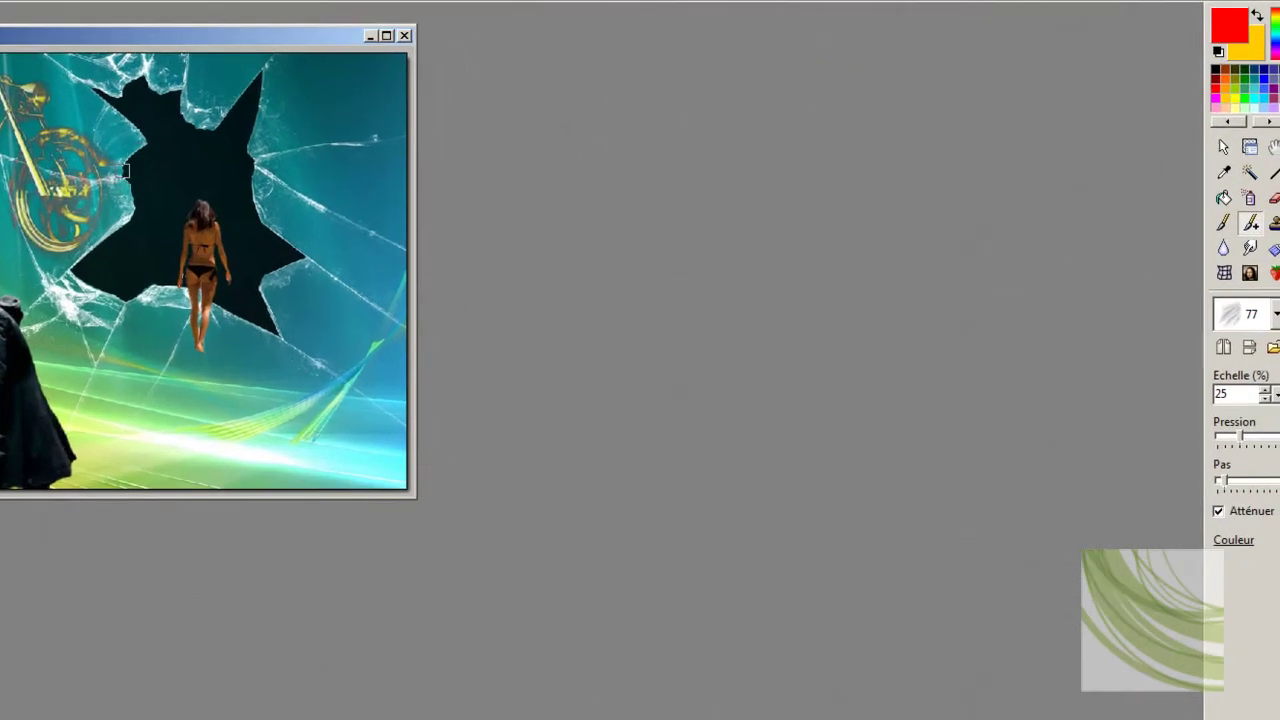
Paint black strokes across the upper part of the hole with advanced brush 77 at 25% scale.
click(1216, 68)
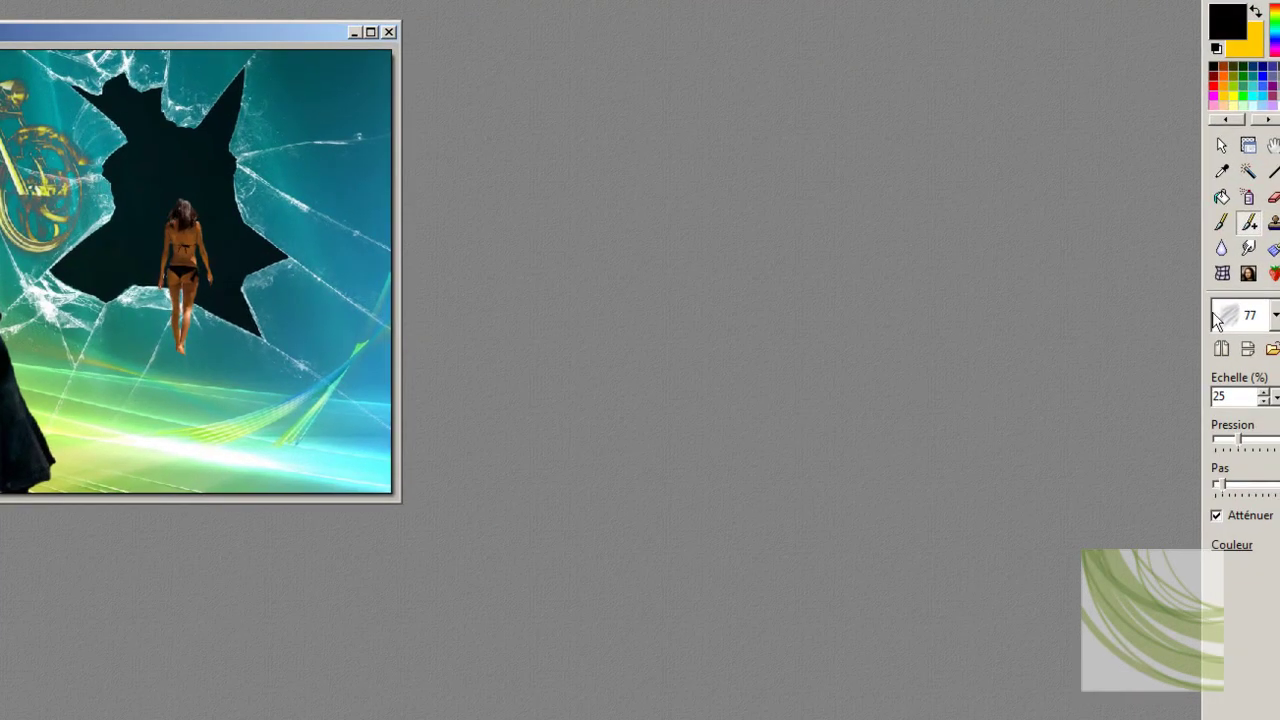
click(1219, 223)
click(1248, 224)
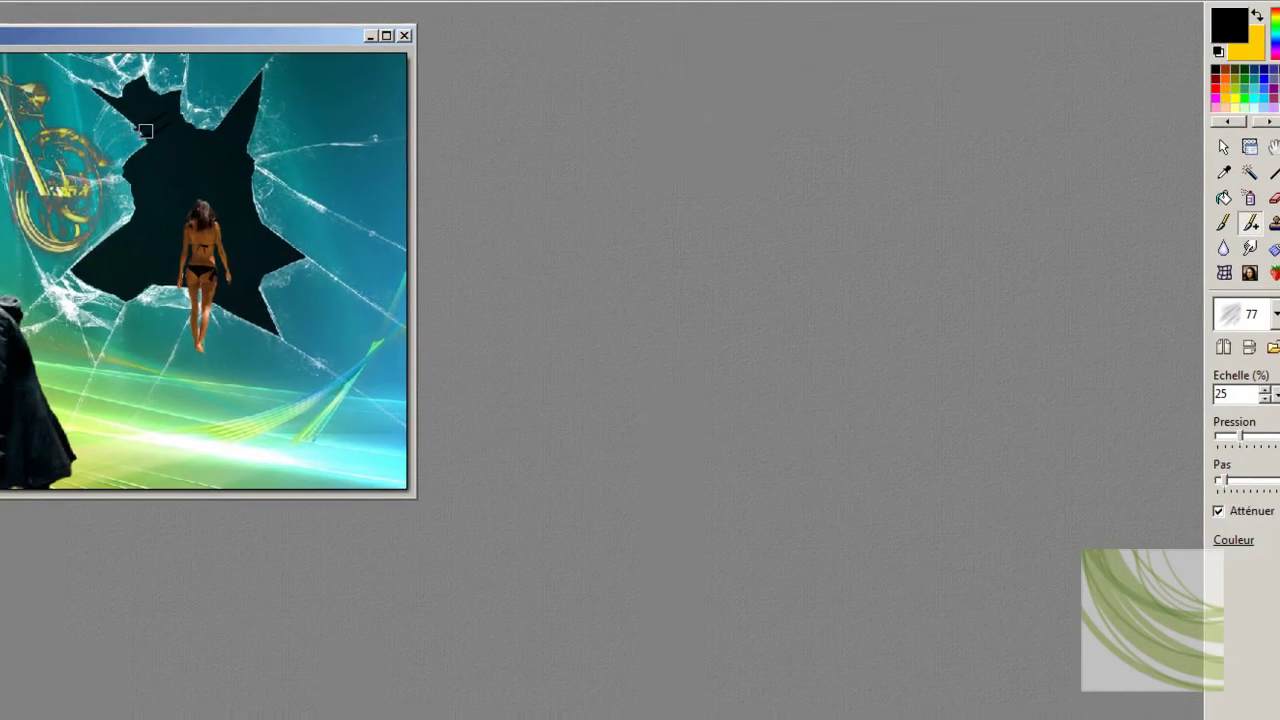
Add the author's name as bold red text in the image's lower-right corner and merge it into the background.
click(368, 37)
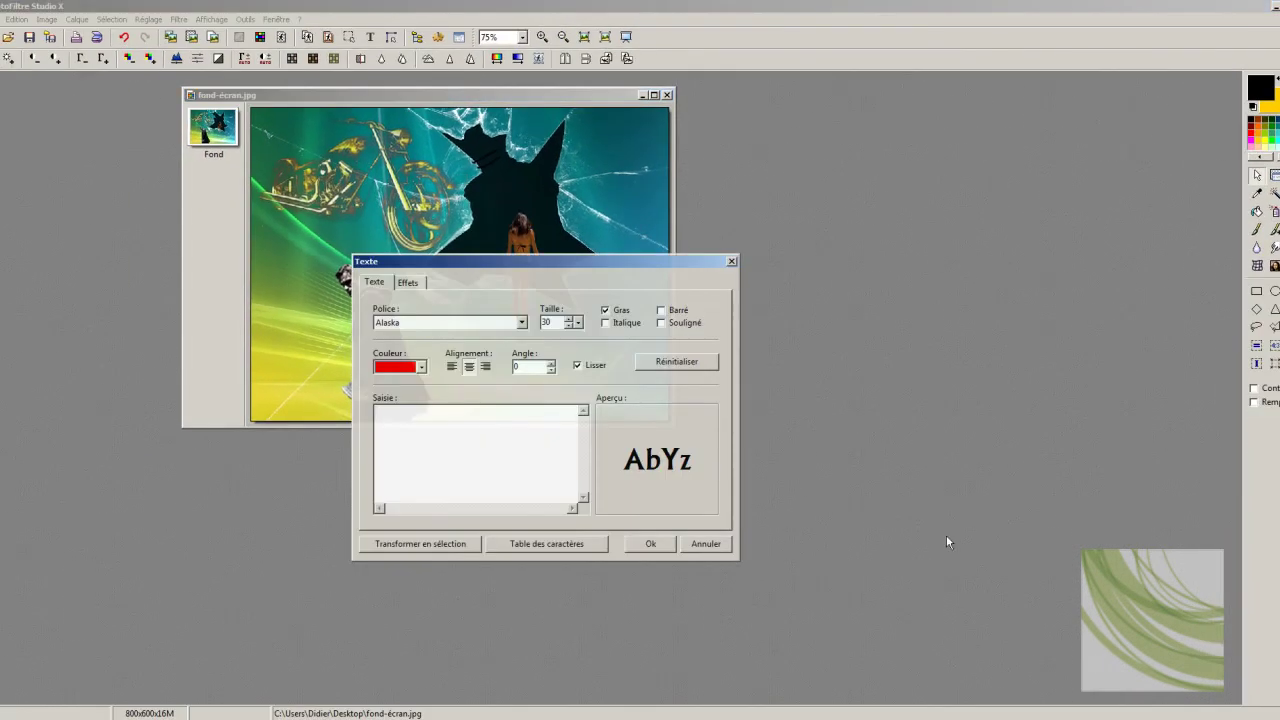
click(650, 543)
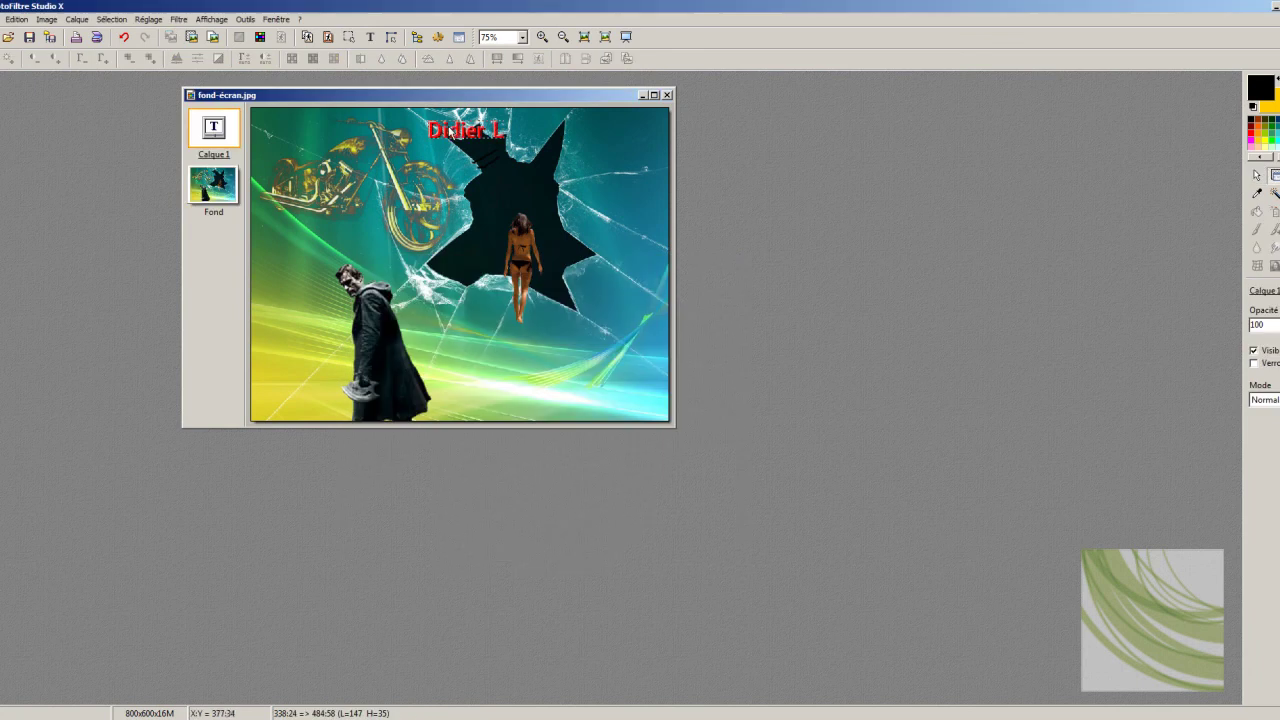
drag(460, 128, 620, 411)
click(278, 288)
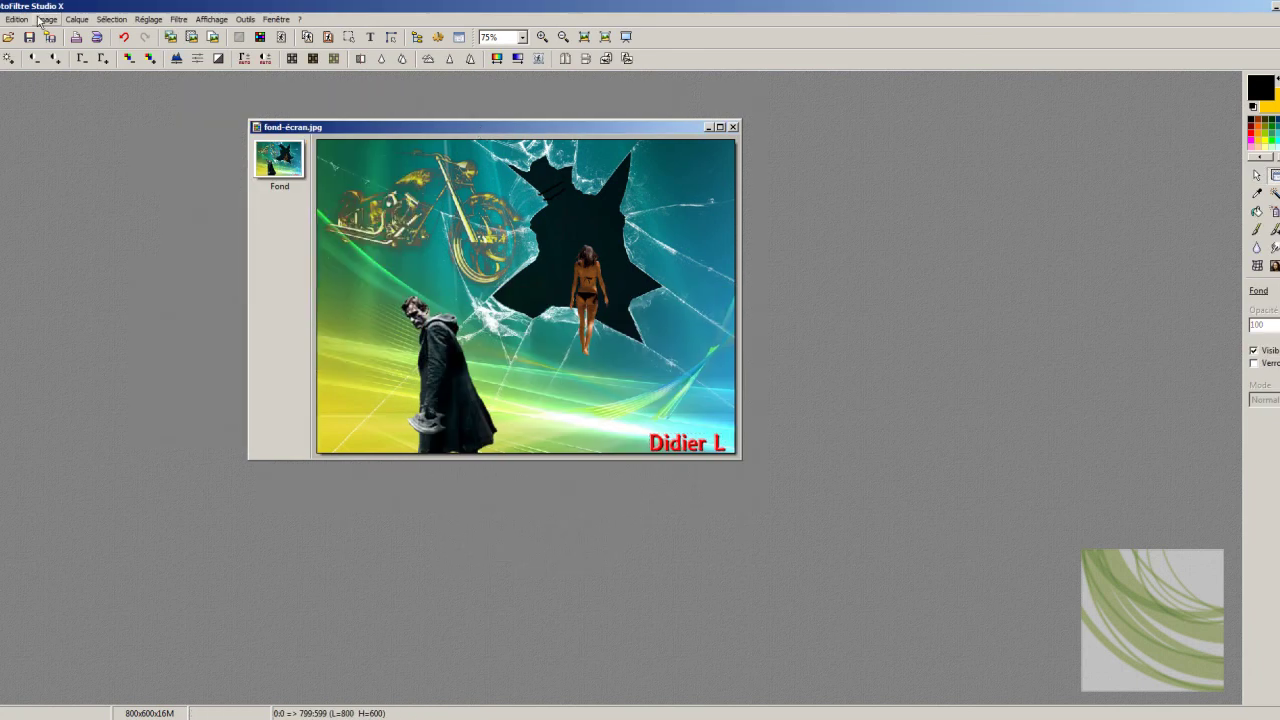